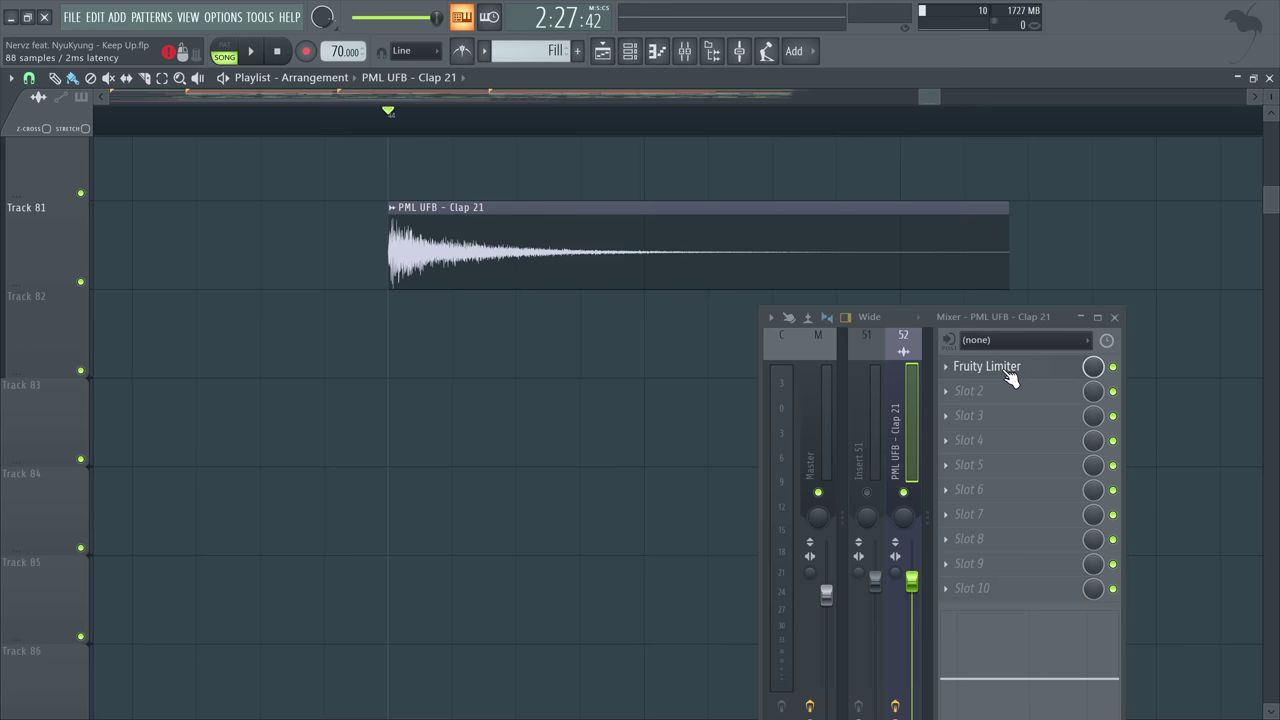
Put the clap's Fruity Limiter in COMP mode, lower threshold, adjust ratio, shorten attack.
click(1008, 370)
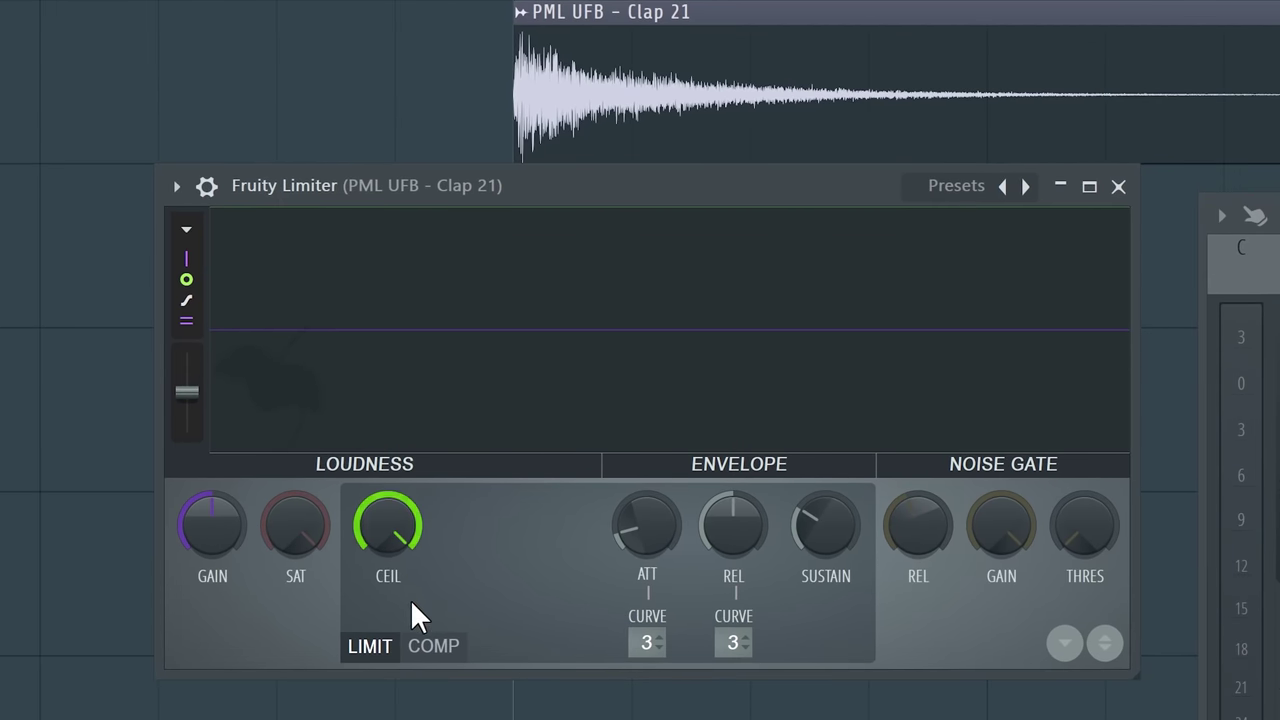
click(445, 656)
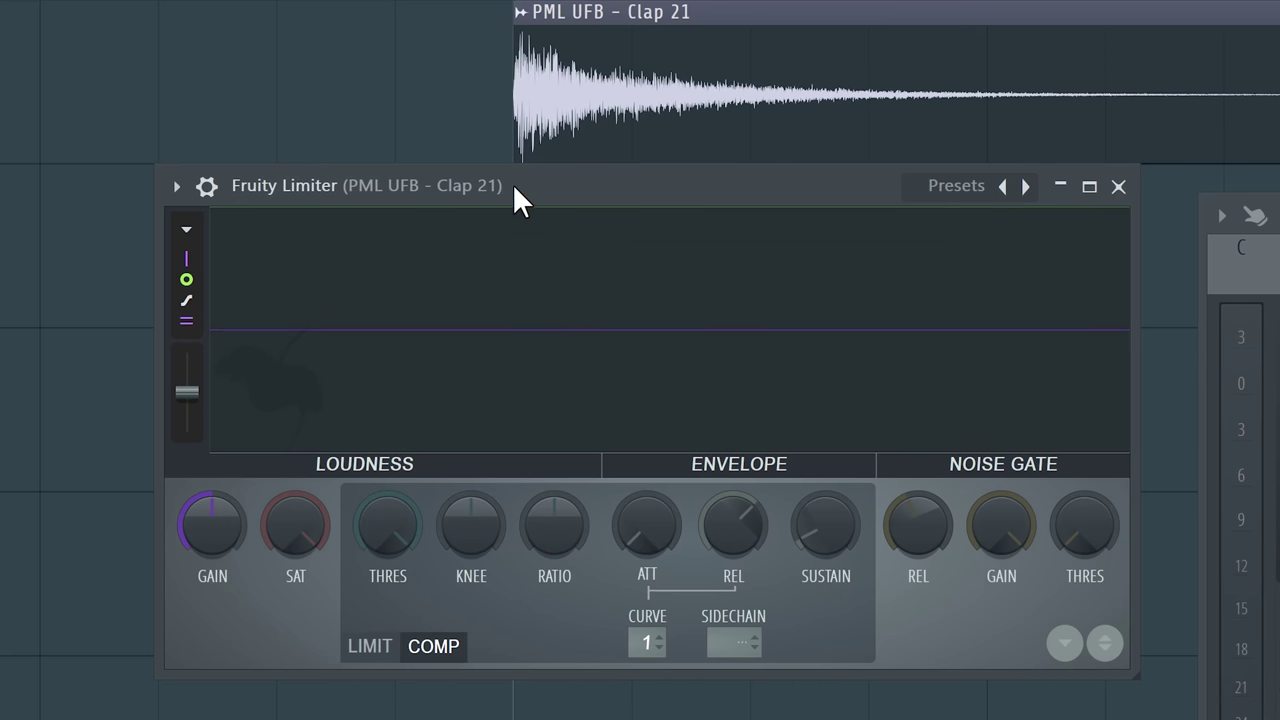
mouse_move(380, 527)
mouse_down()
mouse_move(380, 500)
mouse_move(378, 529)
mouse_up()
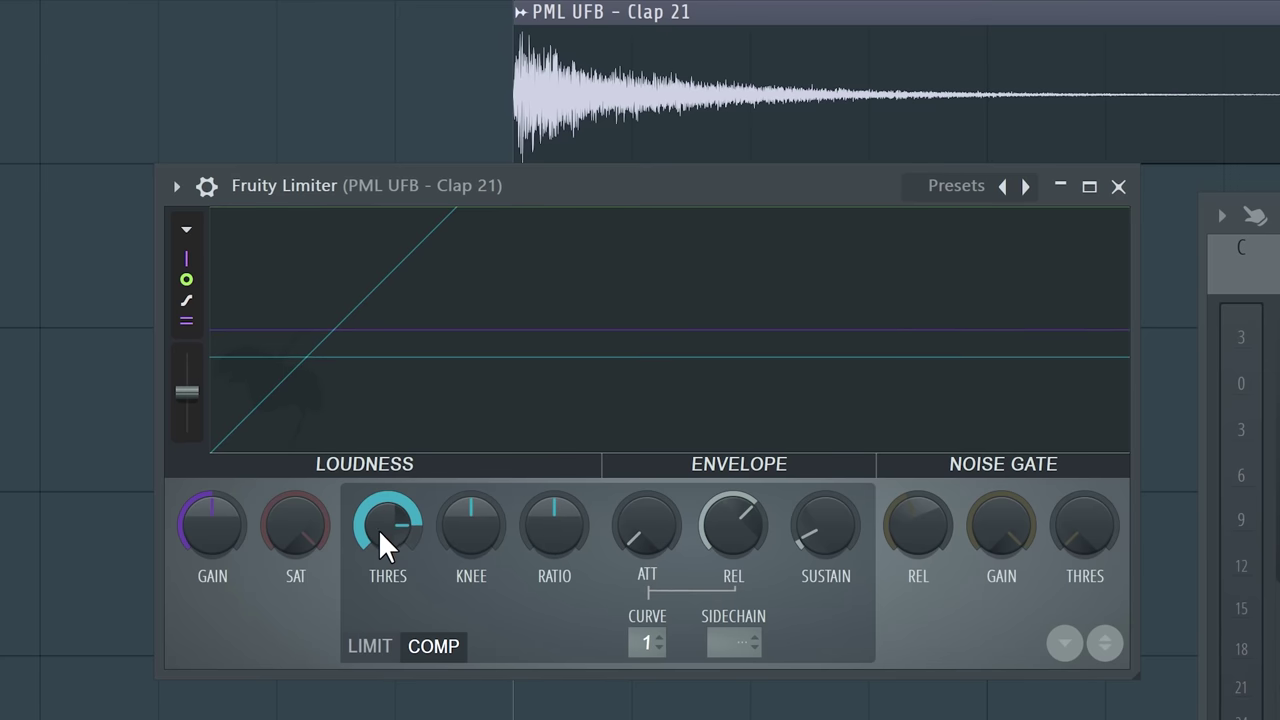
drag(560, 530, 554, 519)
drag(641, 518, 641, 545)
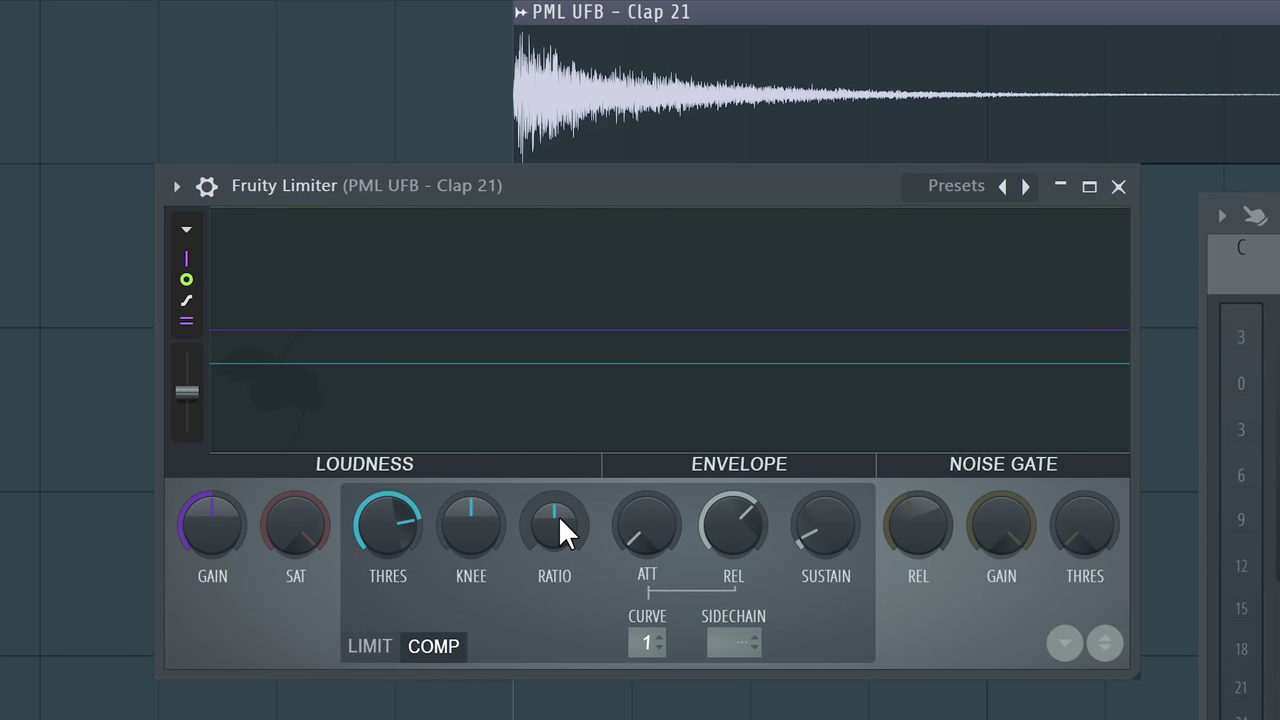
drag(386, 523, 386, 523)
drag(551, 514, 553, 525)
Play the clap, fine-tune the threshold and raise the ratio to 1.8:1, freezing the display on peaks.
key(space)
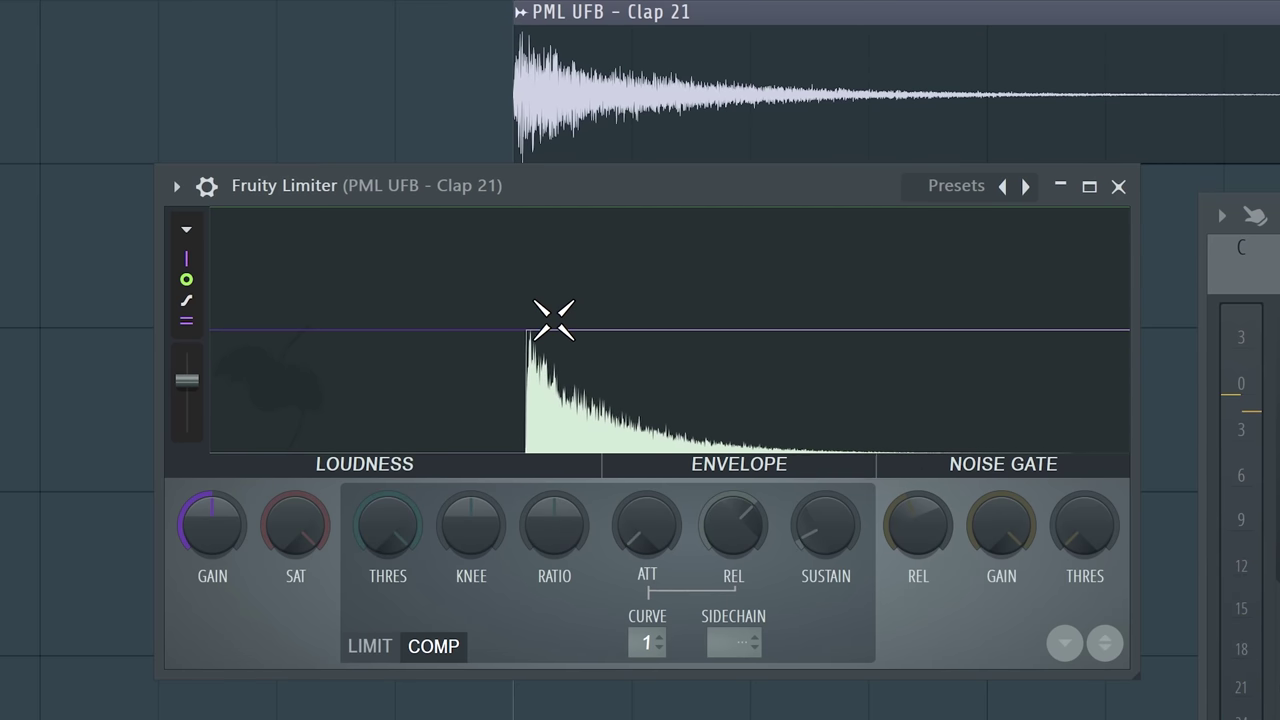
drag(554, 320, 554, 320)
drag(550, 410, 550, 410)
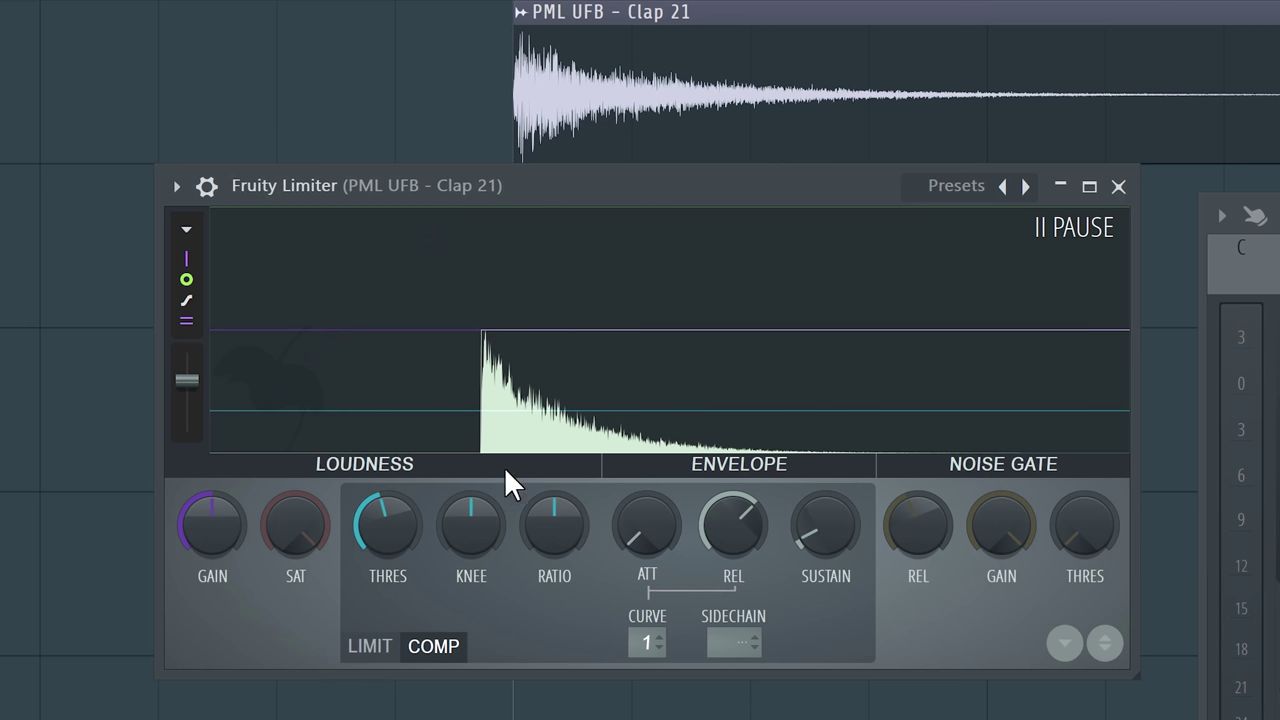
drag(549, 511, 549, 511)
key(space)
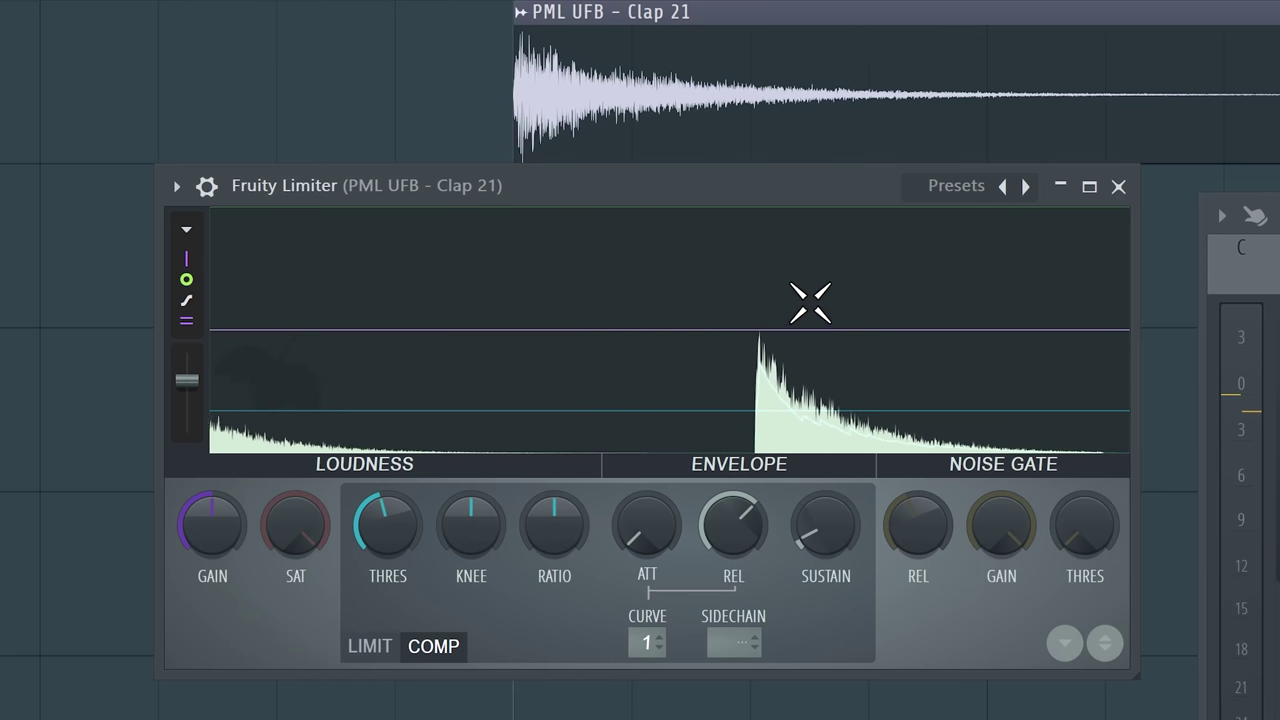
click(651, 409)
drag(554, 523, 557, 394)
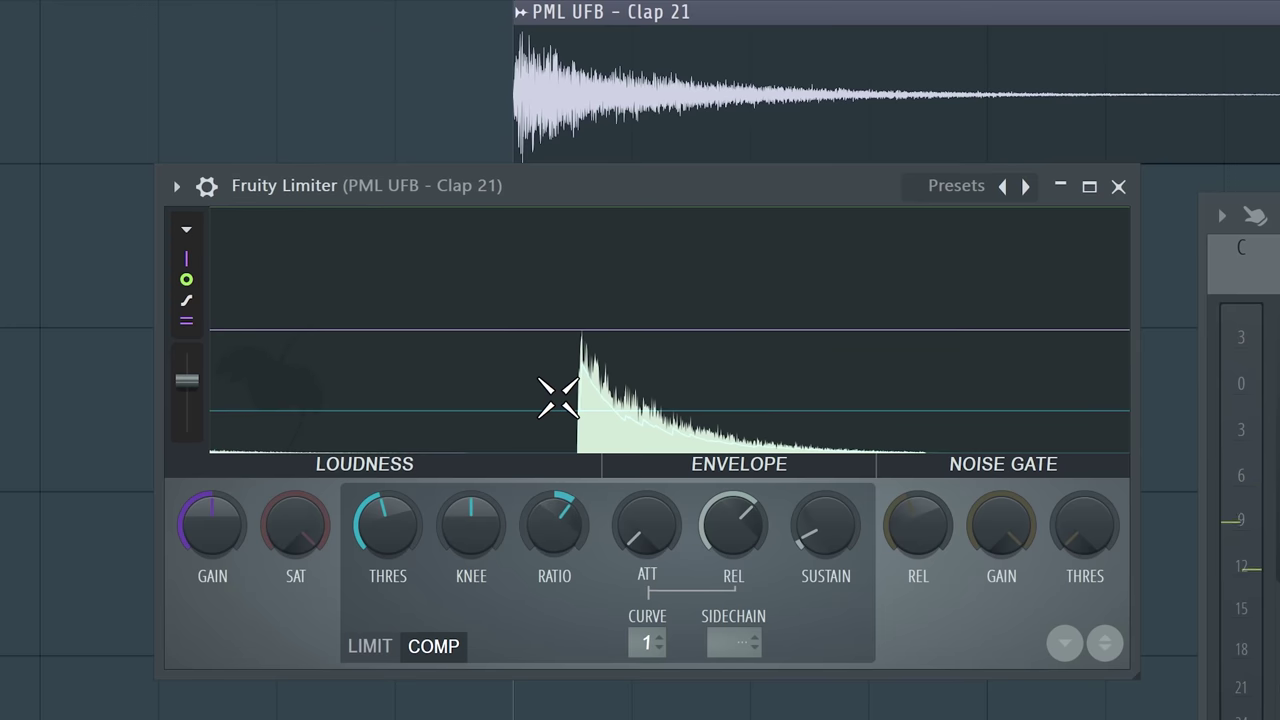
click(545, 340)
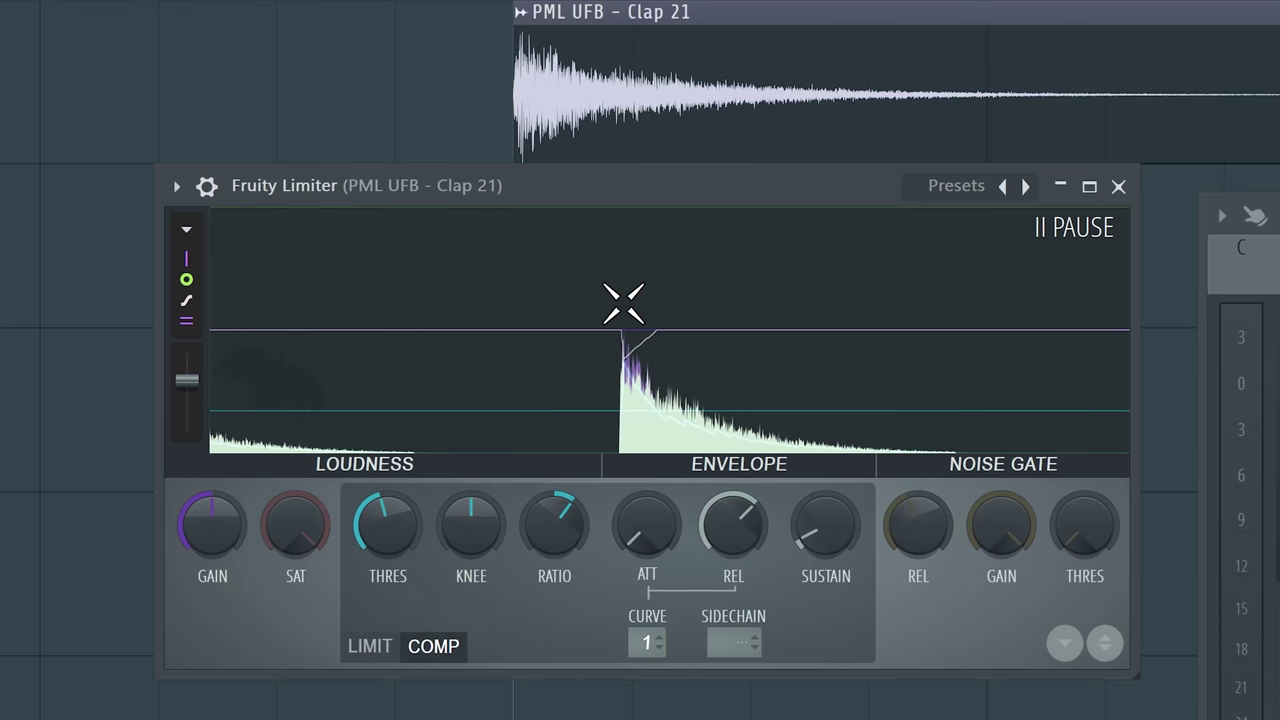
Raise the clap compressor ratio from 1.8:1 to 4.0:1 and freeze the display on a peak.
mouse_move(554, 523)
mouse_down()
mouse_move(554, 497)
mouse_move(551, 520)
mouse_up()
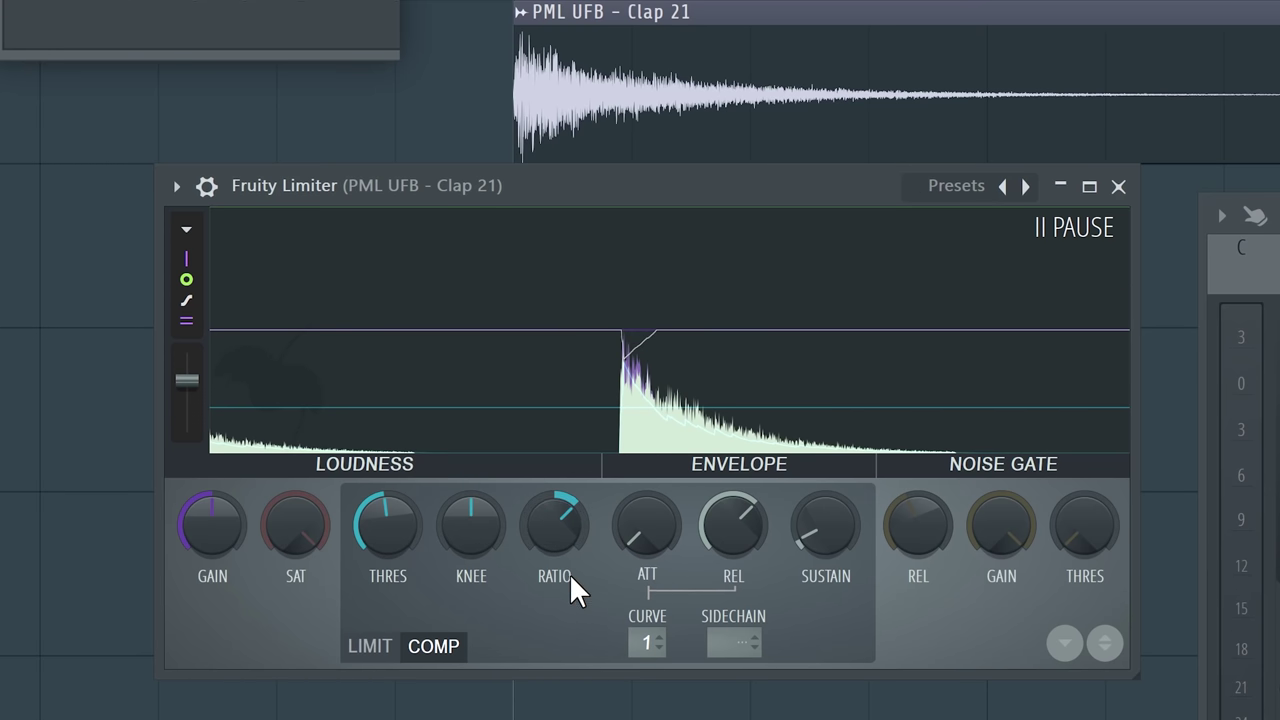
drag(571, 584, 571, 556)
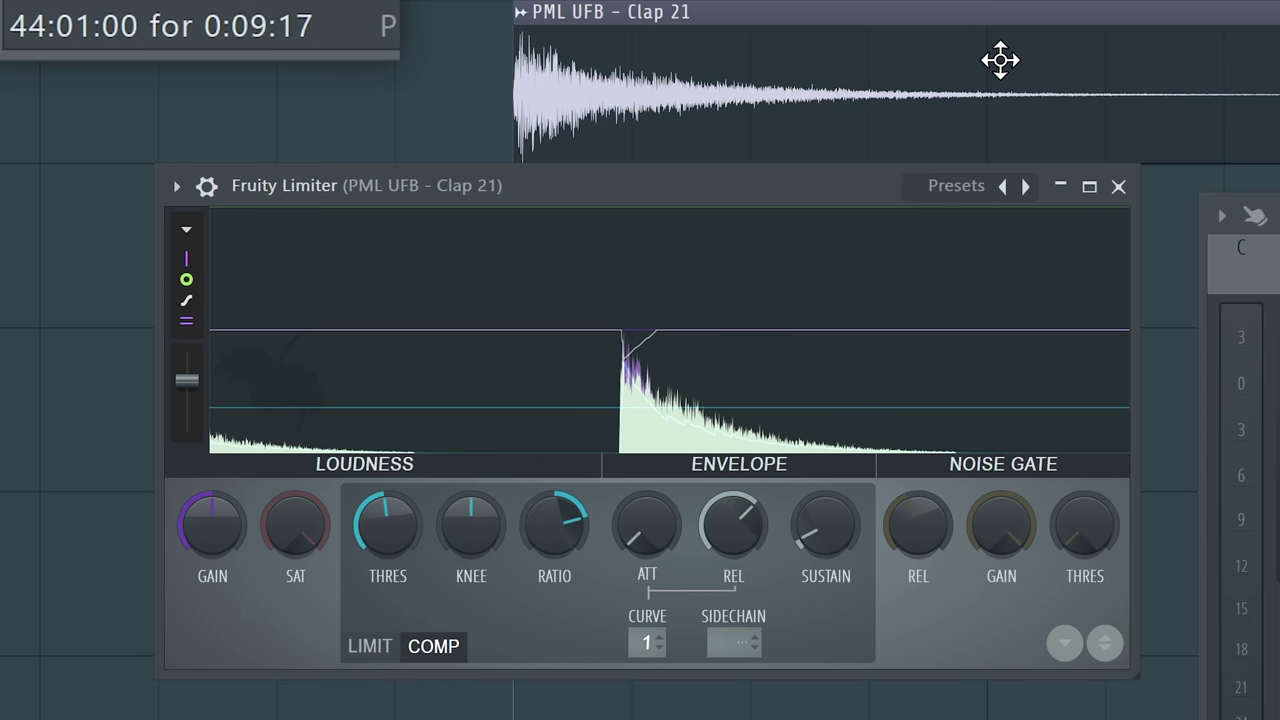
click(718, 321)
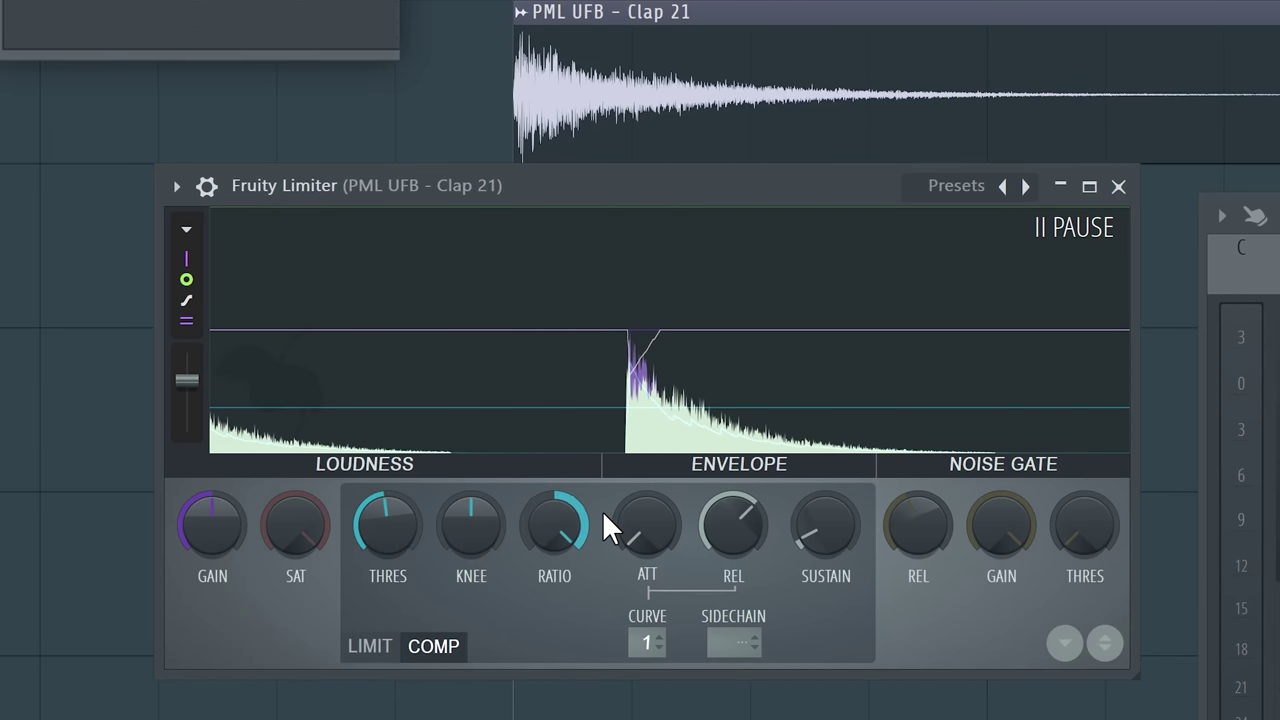
Push the ratio to 20.0:1, audition the clap, then turn it down to about 3.6:1.
click(555, 524)
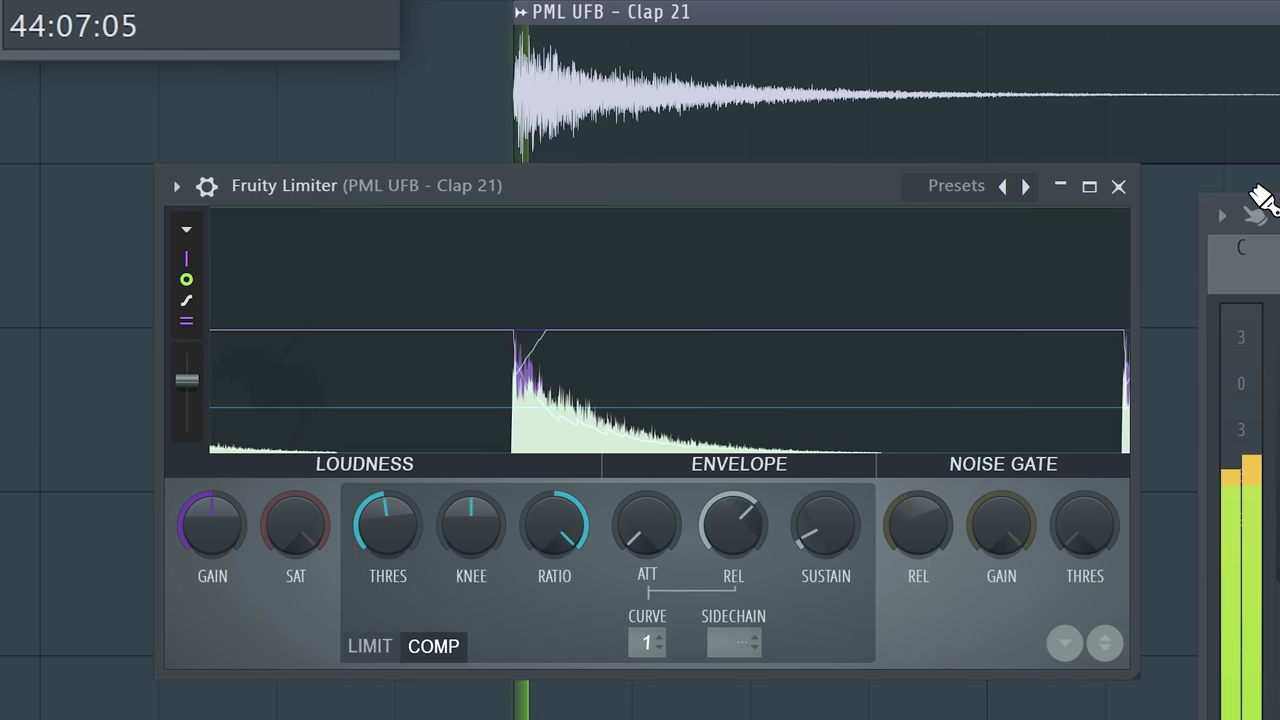
key(space)
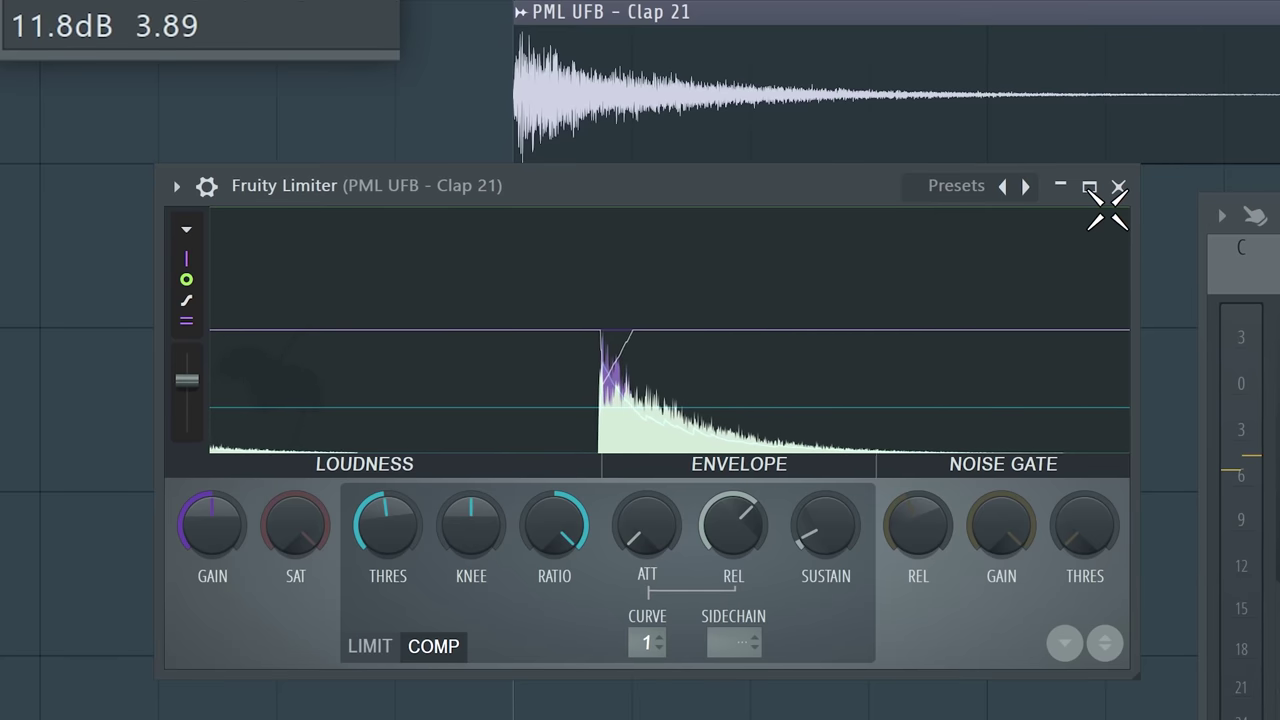
key(space)
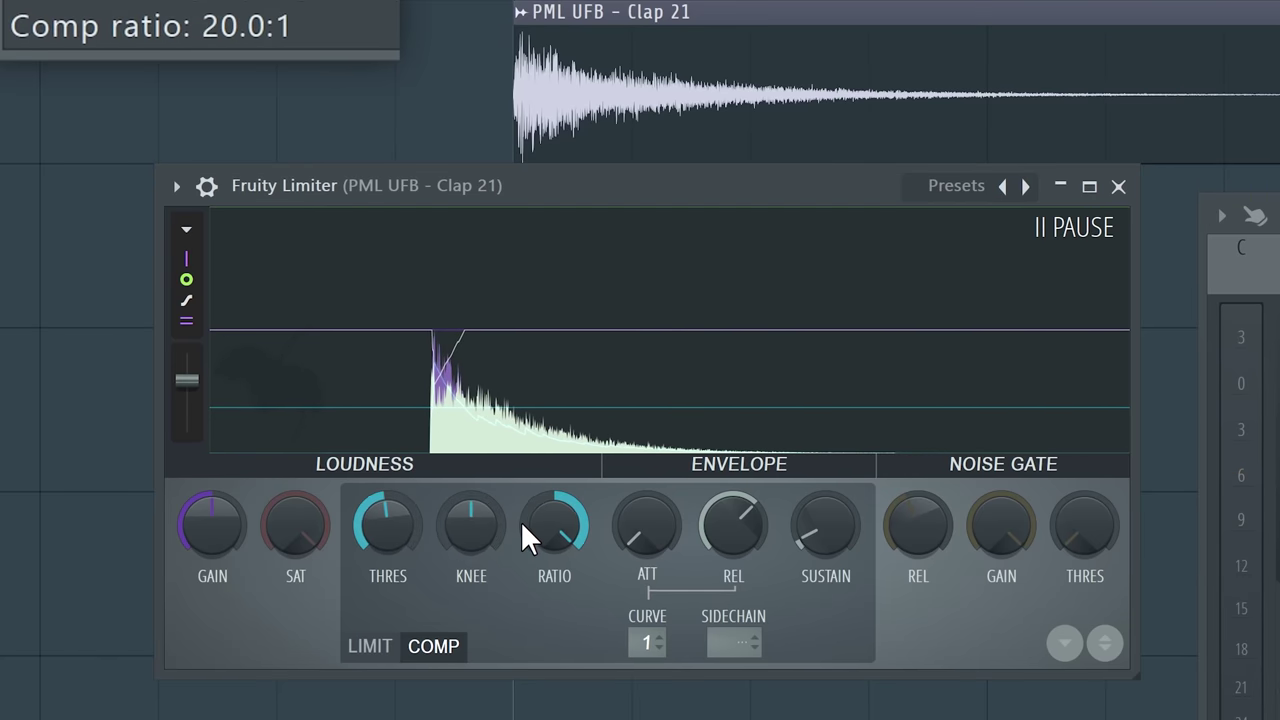
key(space)
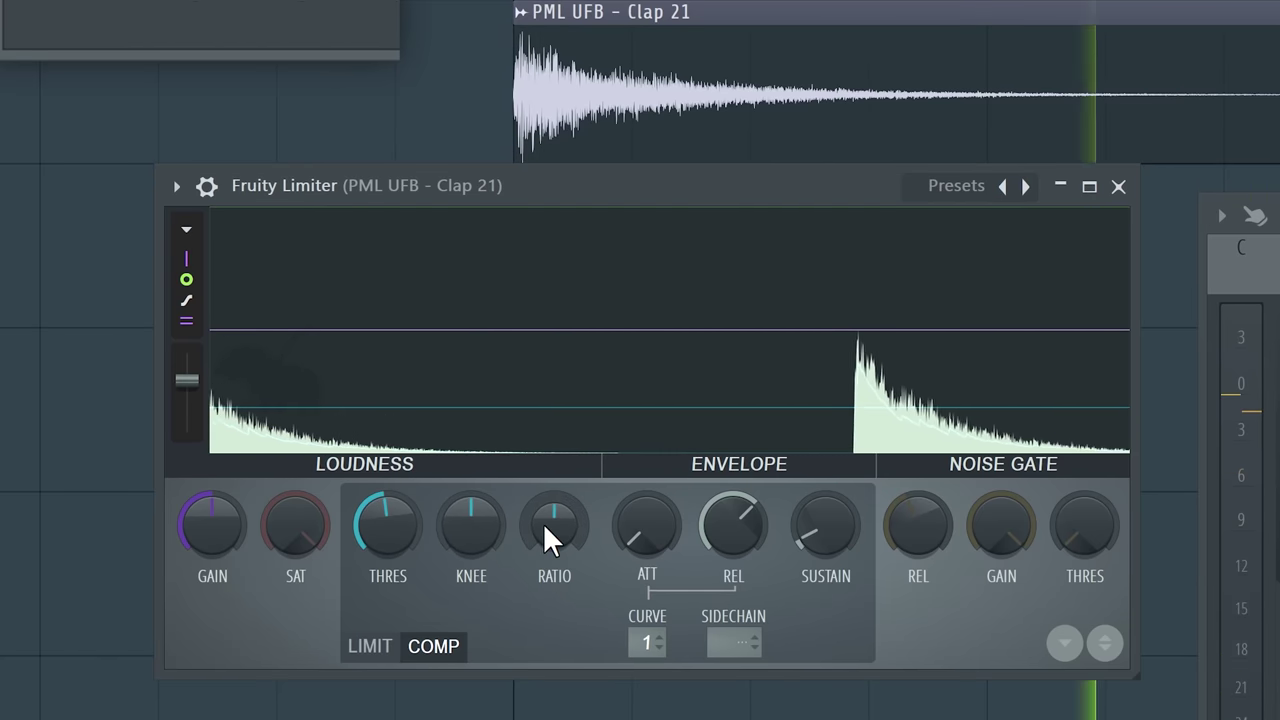
drag(544, 527, 578, 458)
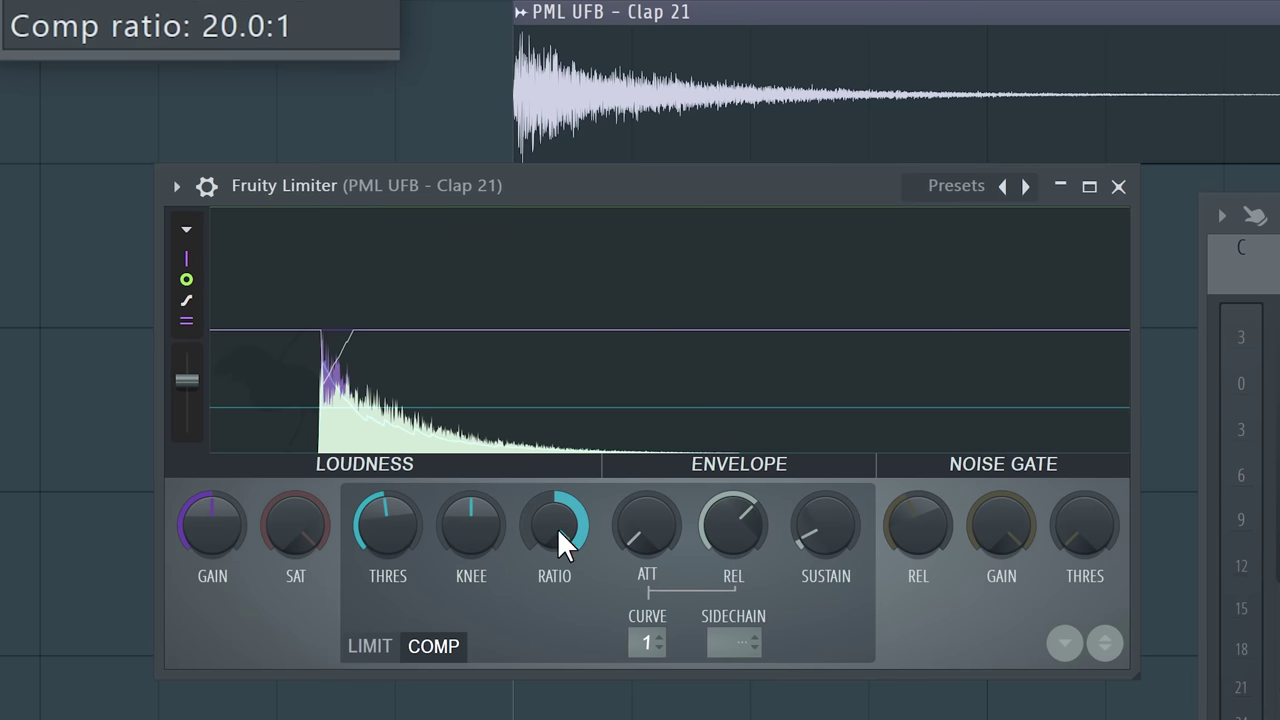
Lower the compression threshold to about -19.5 dB and audition the clap.
mouse_move(556, 540)
mouse_down()
mouse_move(556, 575)
mouse_move(549, 519)
mouse_up()
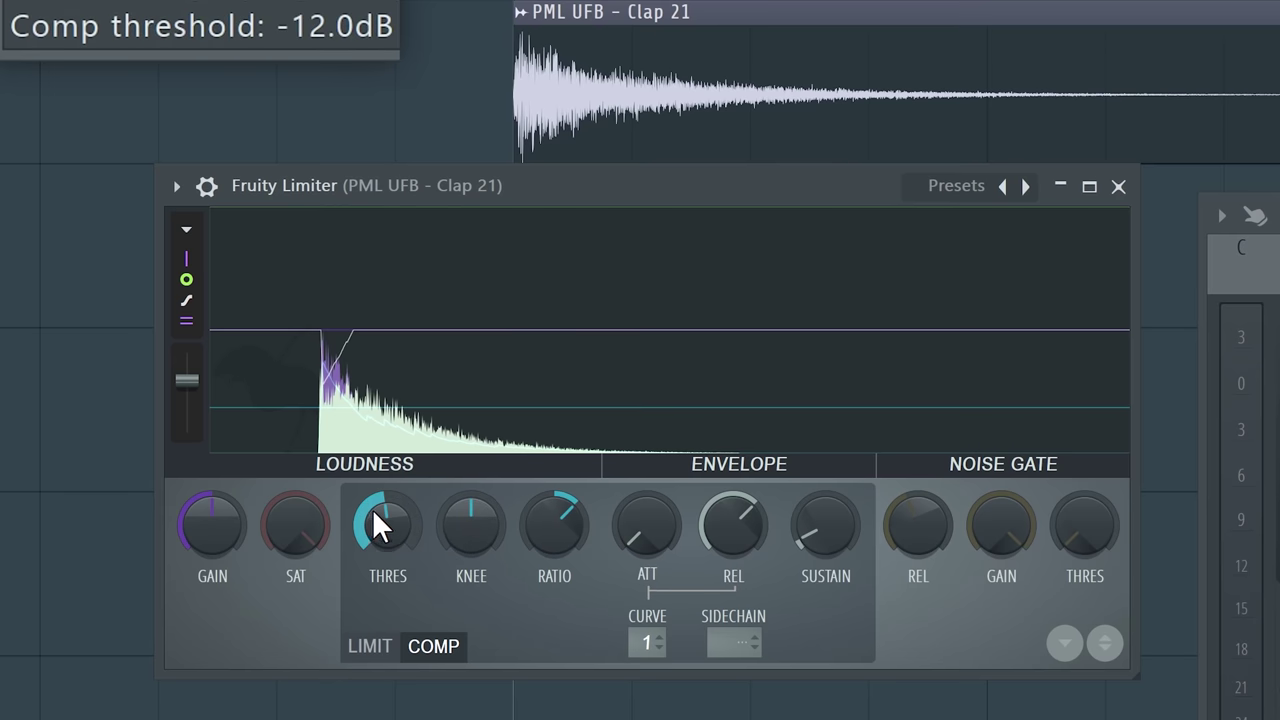
drag(372, 508, 372, 542)
key(space)
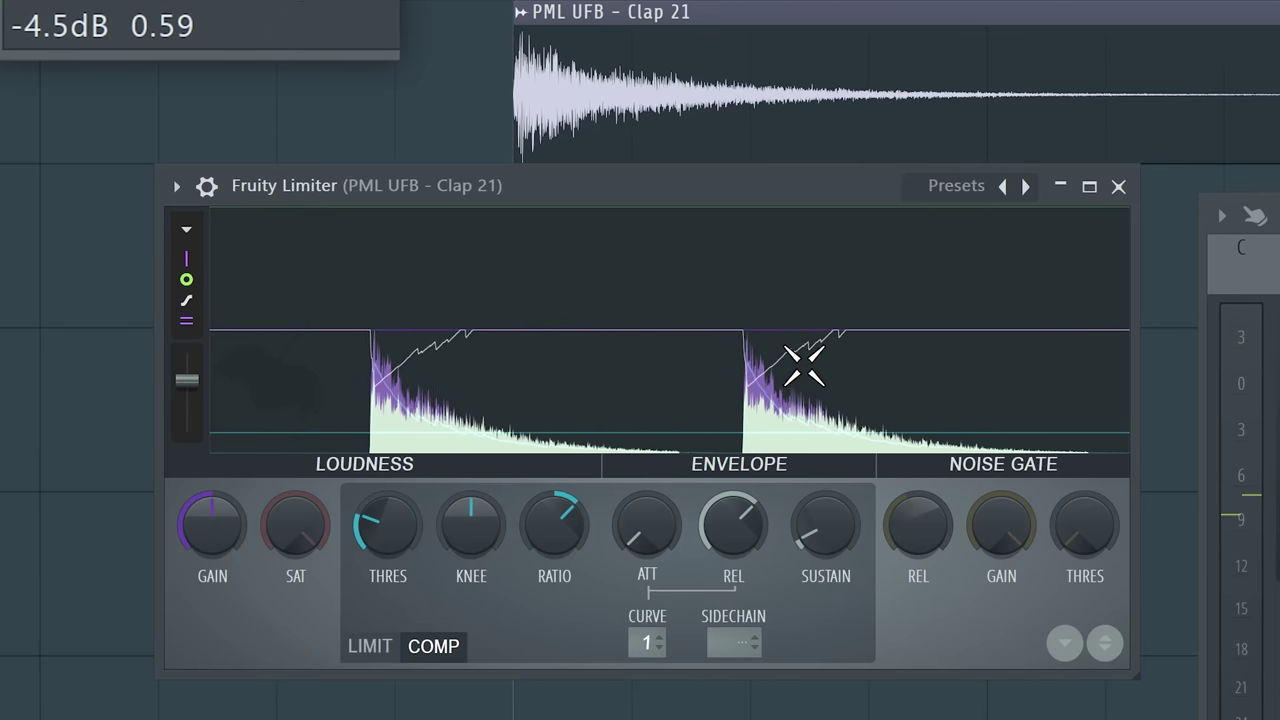
key(space)
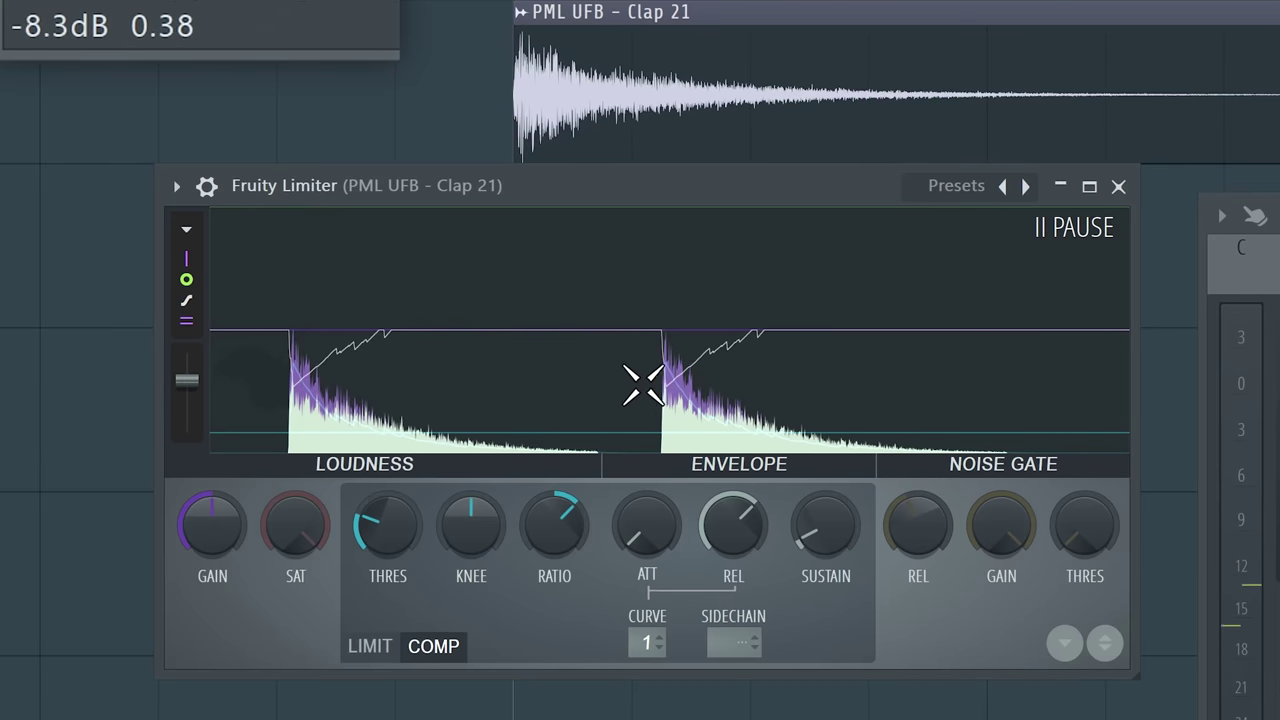
mouse_move(371, 523)
mouse_down()
mouse_move(375, 565)
mouse_move(377, 532)
mouse_up()
key(space)
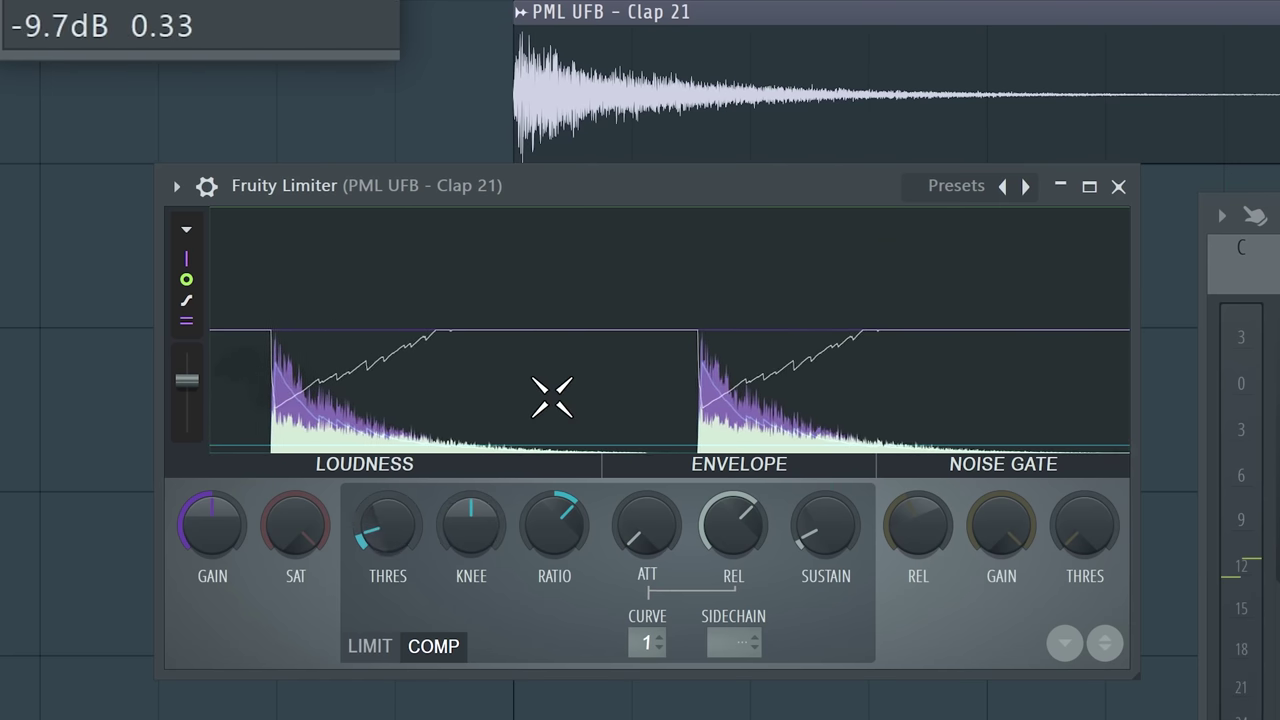
Raise the threshold to -14.7 dB, then set ratio about 2.1:1 and threshold about -24.4 dB.
mouse_move(557, 408)
scroll(531, 531, up, 5)
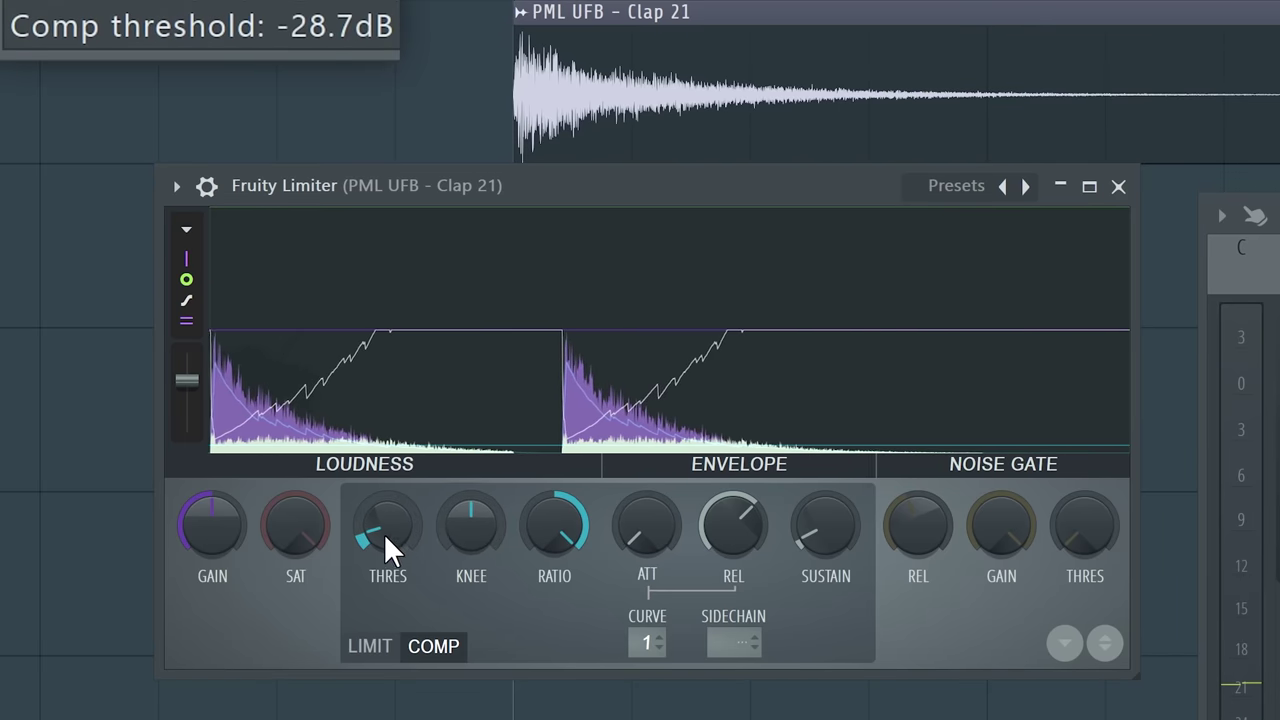
drag(384, 533, 384, 505)
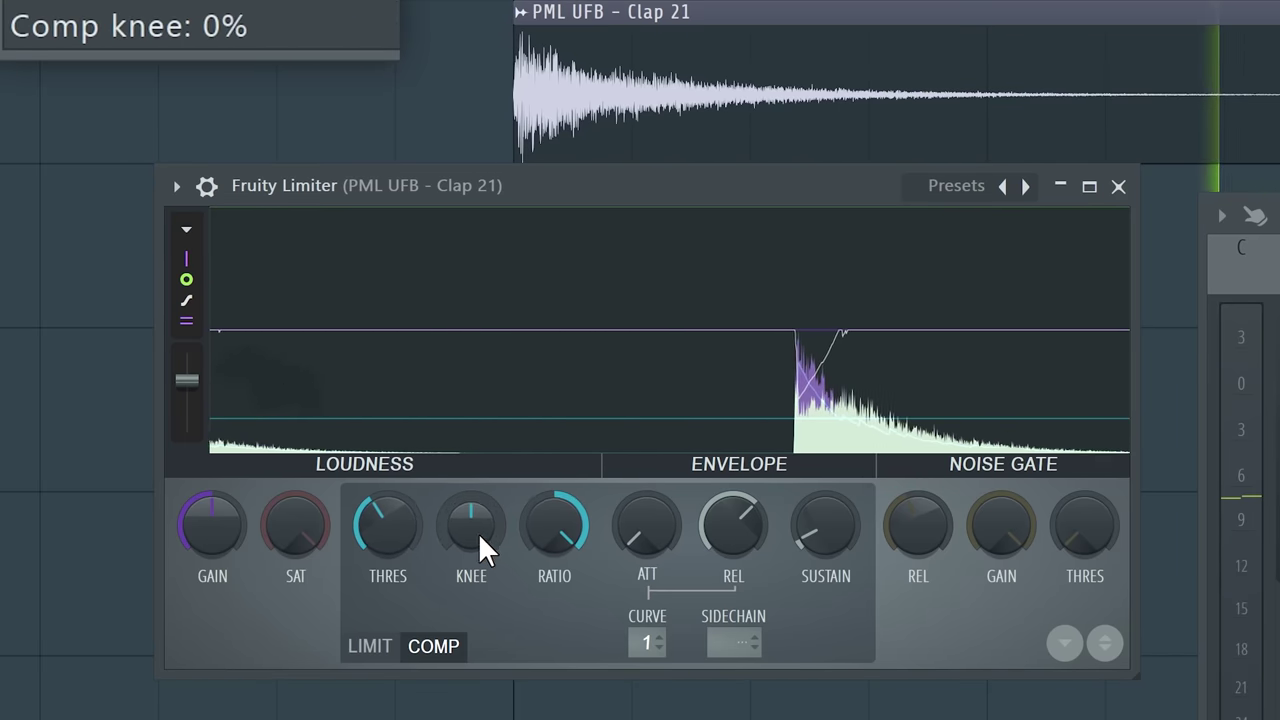
scroll(417, 530, down, 4)
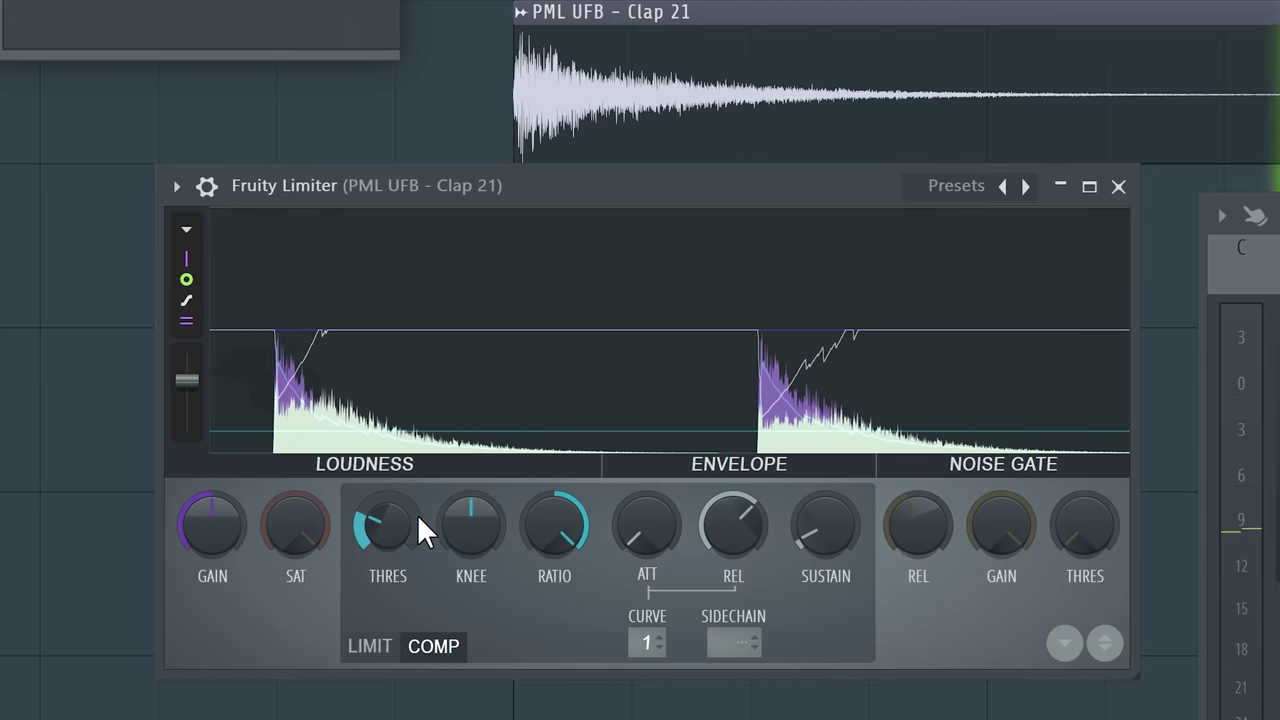
click(520, 380)
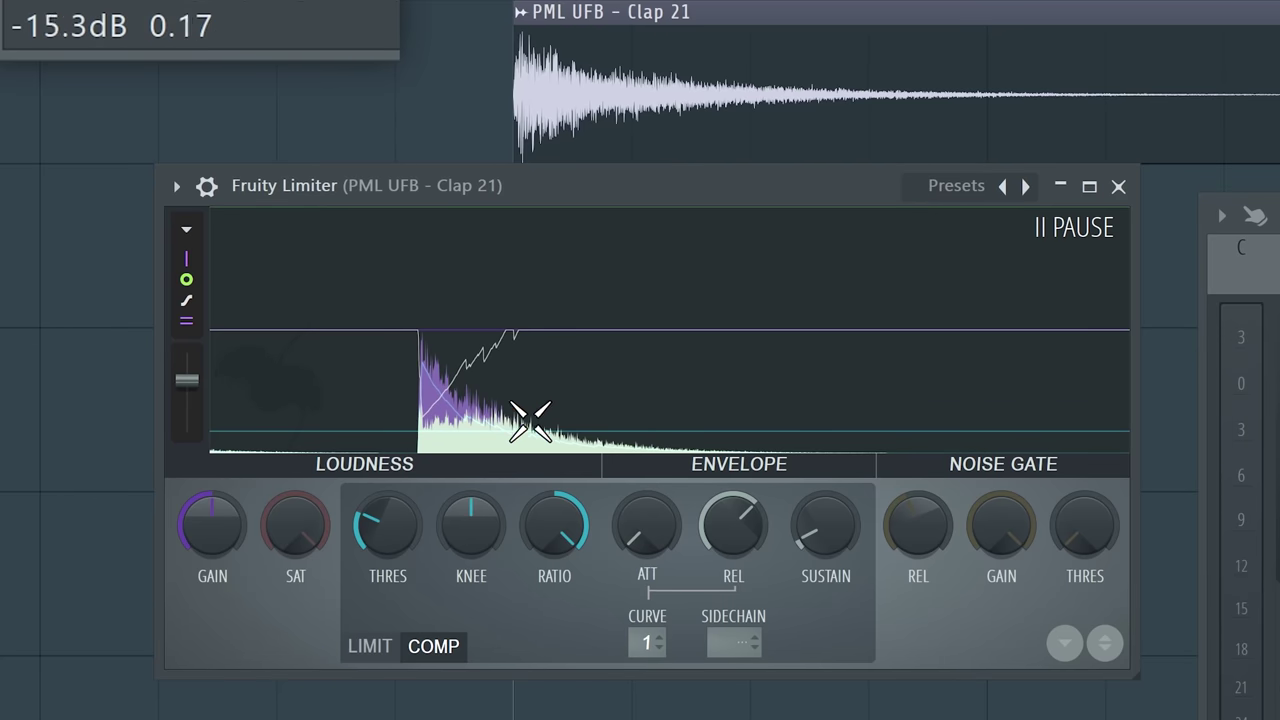
drag(554, 524, 554, 550)
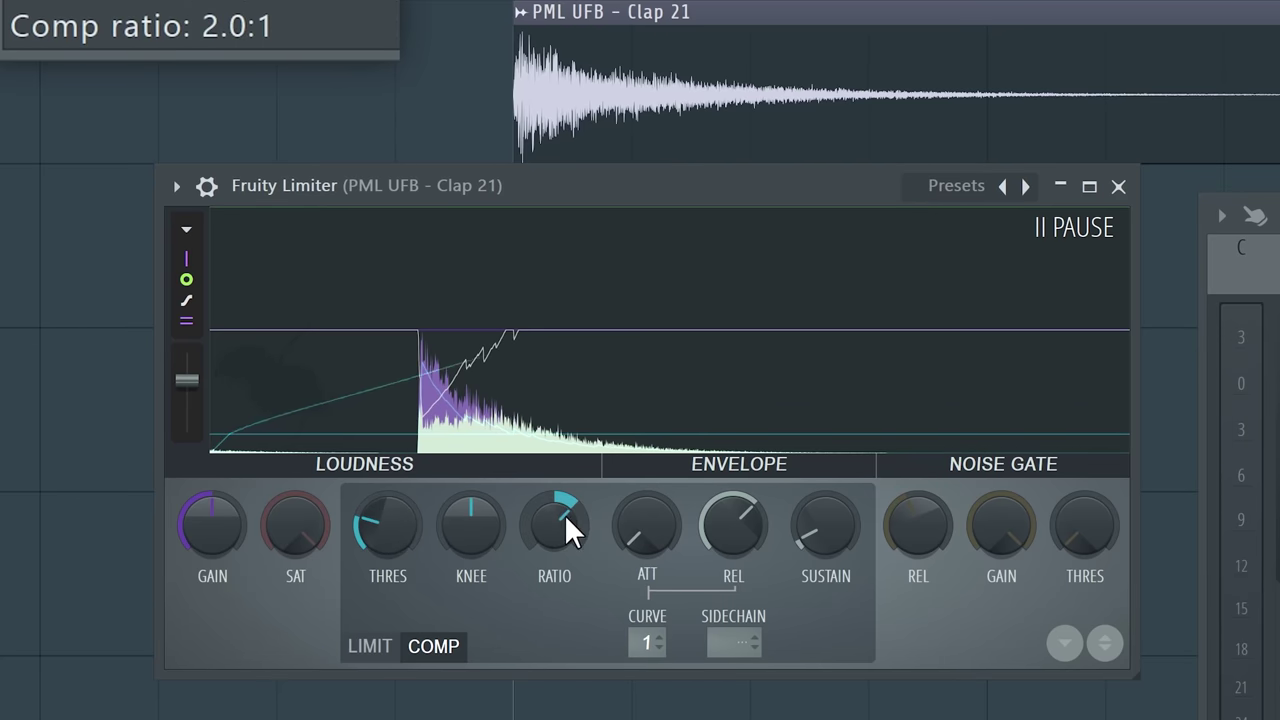
mouse_move(369, 533)
mouse_down()
mouse_move(369, 545)
mouse_move(369, 533)
mouse_up()
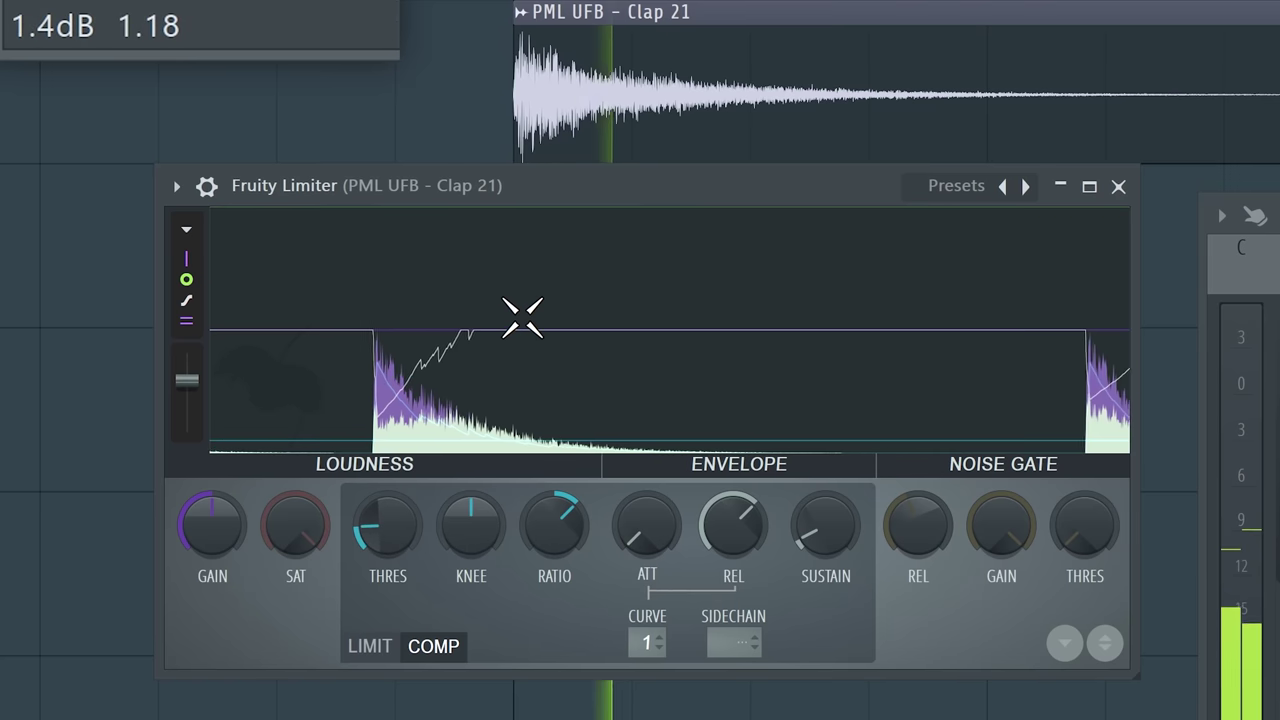
mouse_move(737, 397)
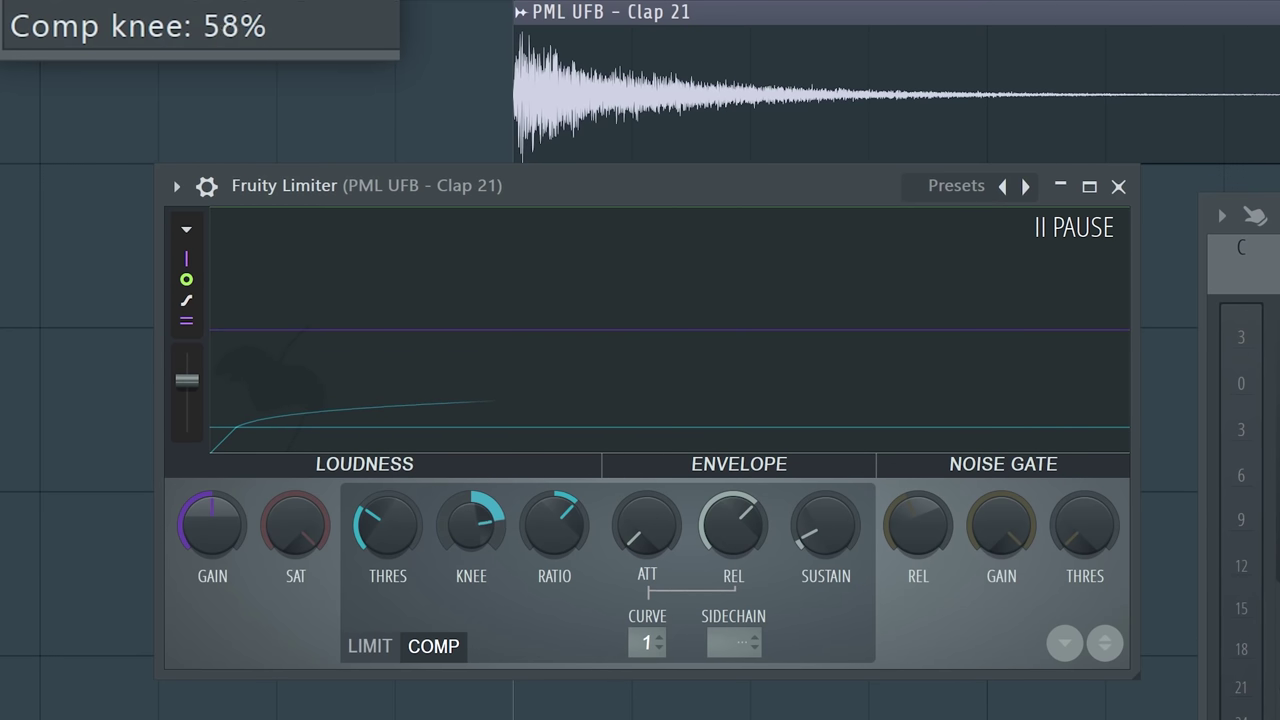
Sweep the compressor knee from maximum to nearly hard, up to 58%, then back to hard.
drag(471, 524, 471, 480)
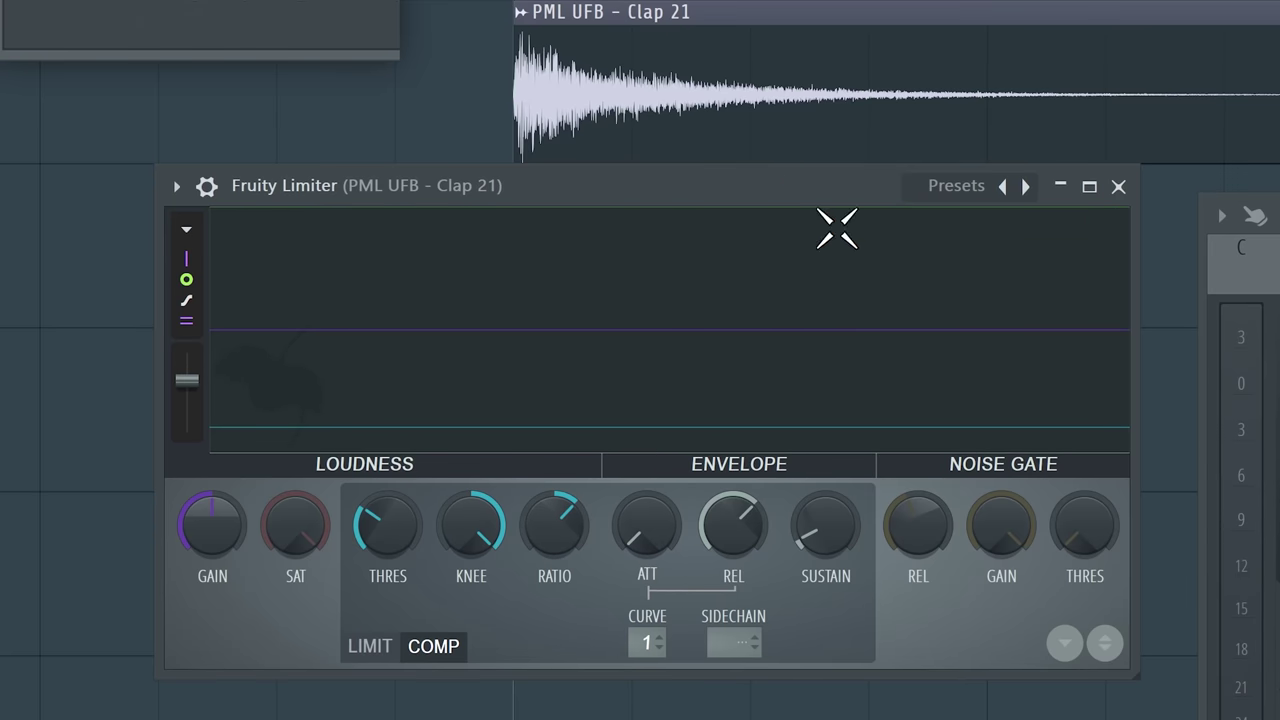
key(space)
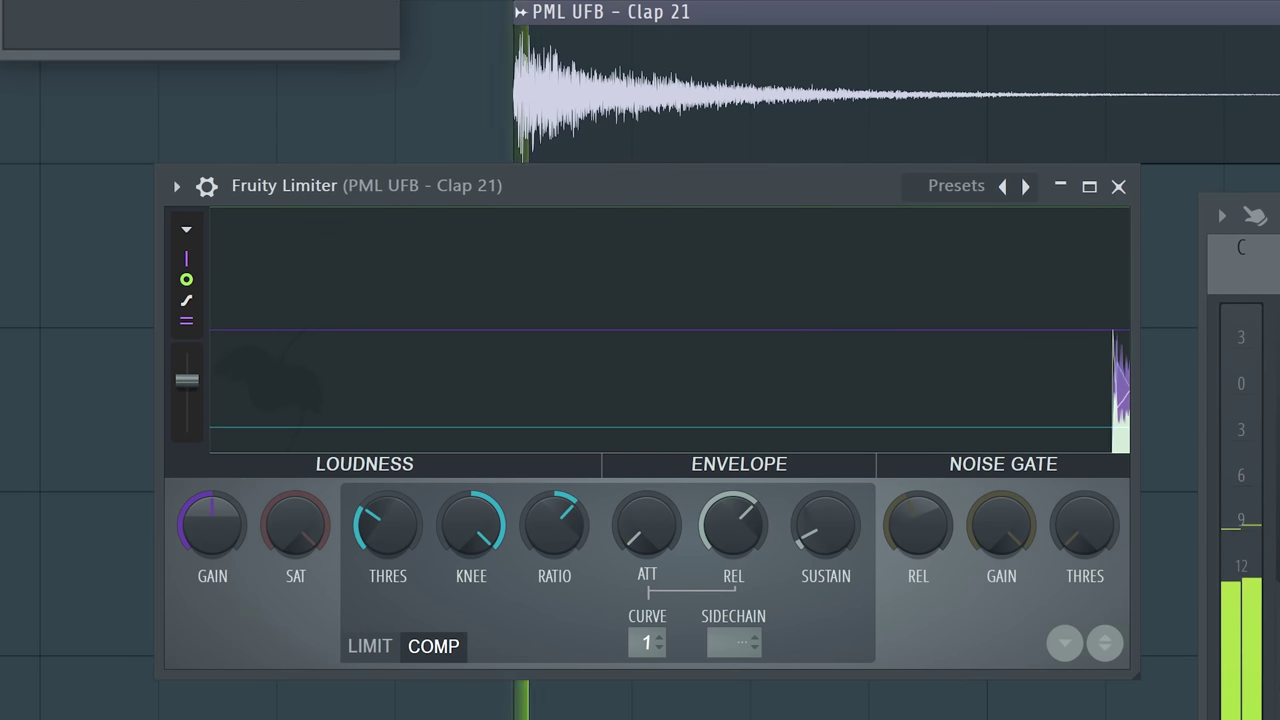
drag(482, 534, 482, 640)
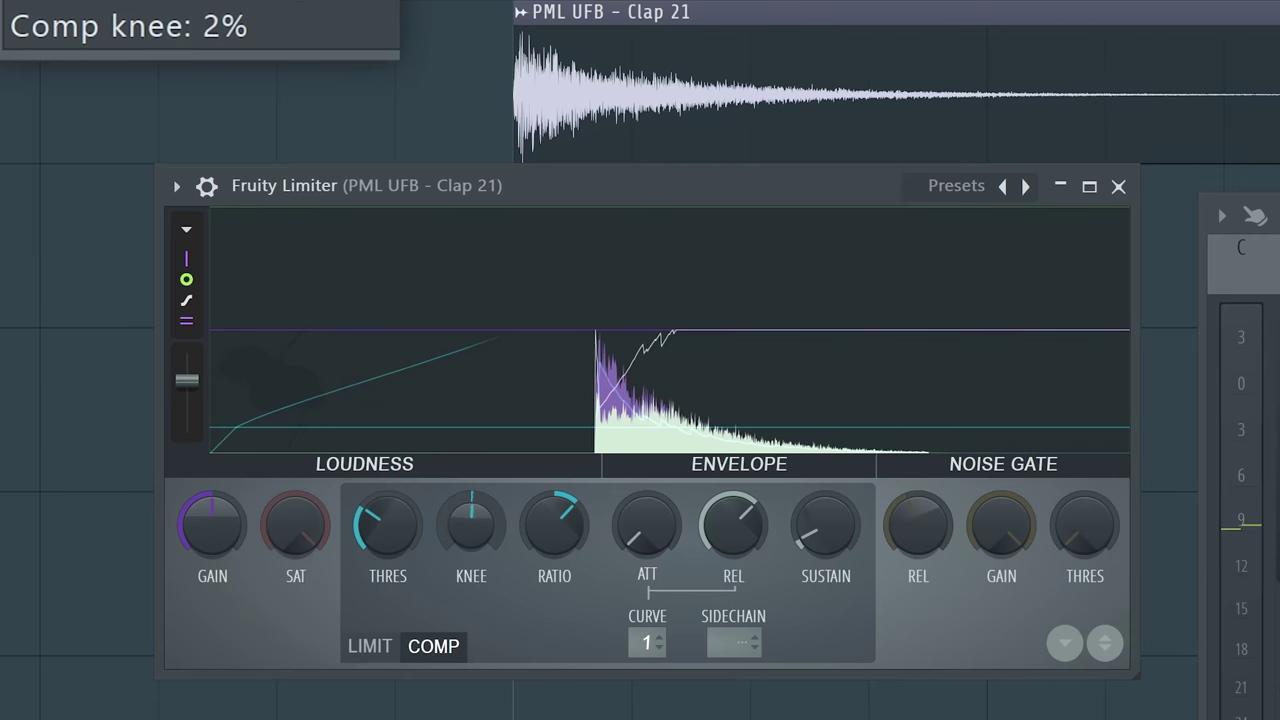
click(614, 307)
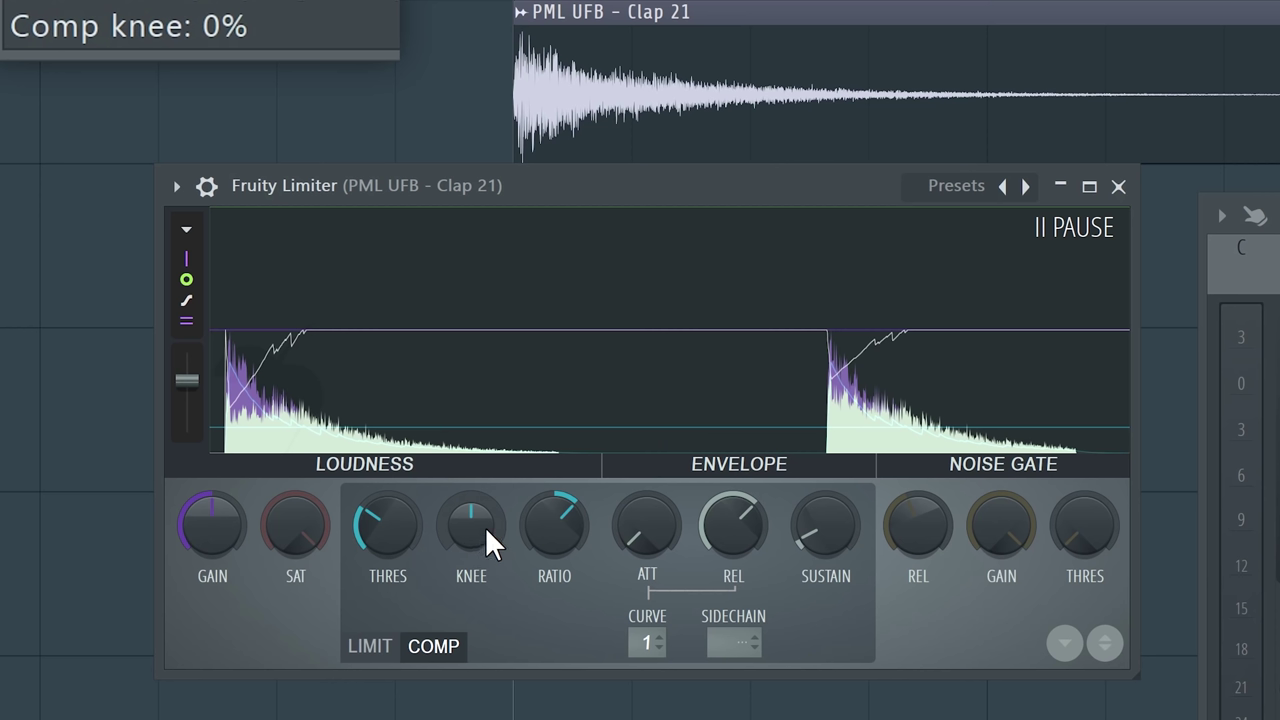
drag(469, 529, 469, 470)
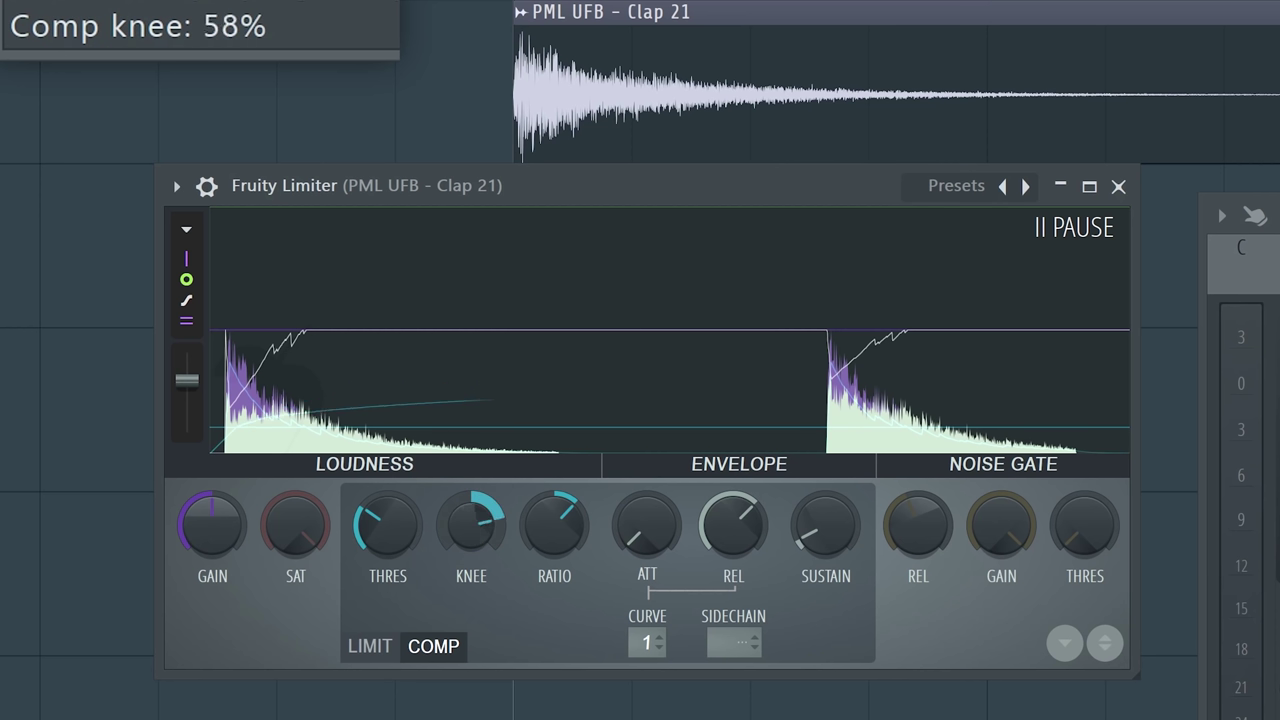
drag(469, 530, 469, 591)
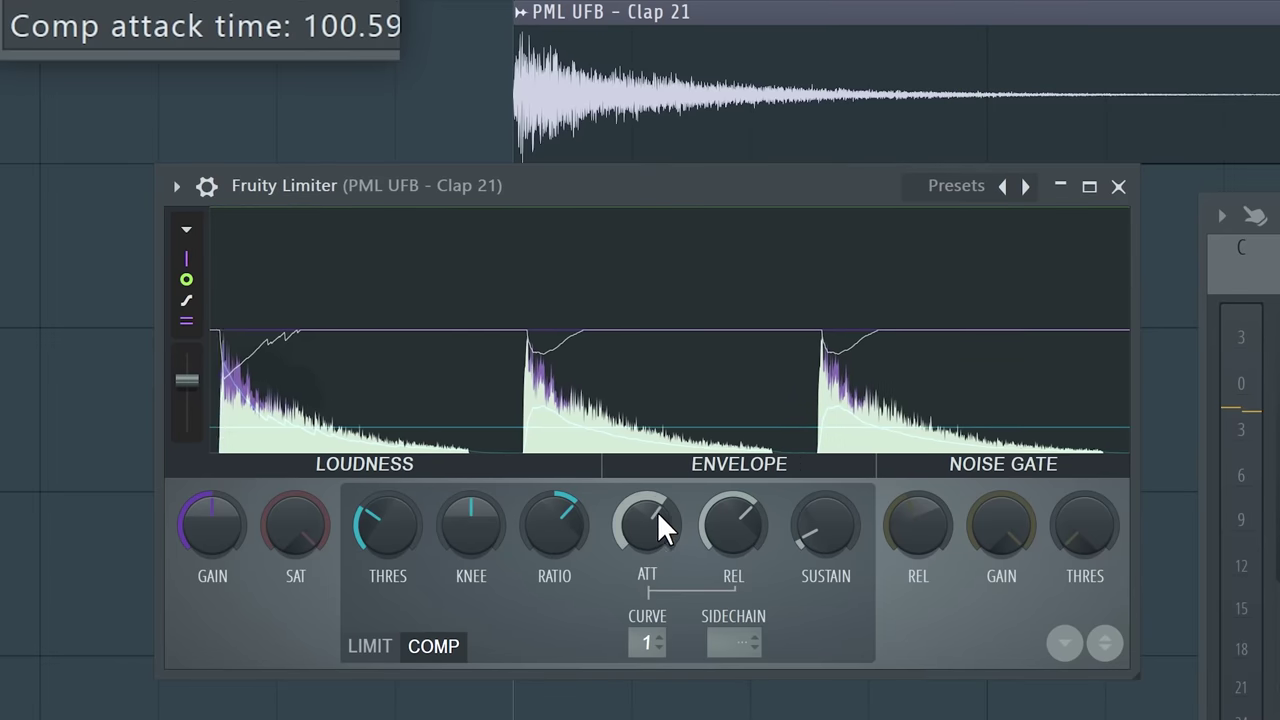
Compare attack times of about 3 ms and 40 ms, and lower the threshold.
drag(657, 511, 658, 572)
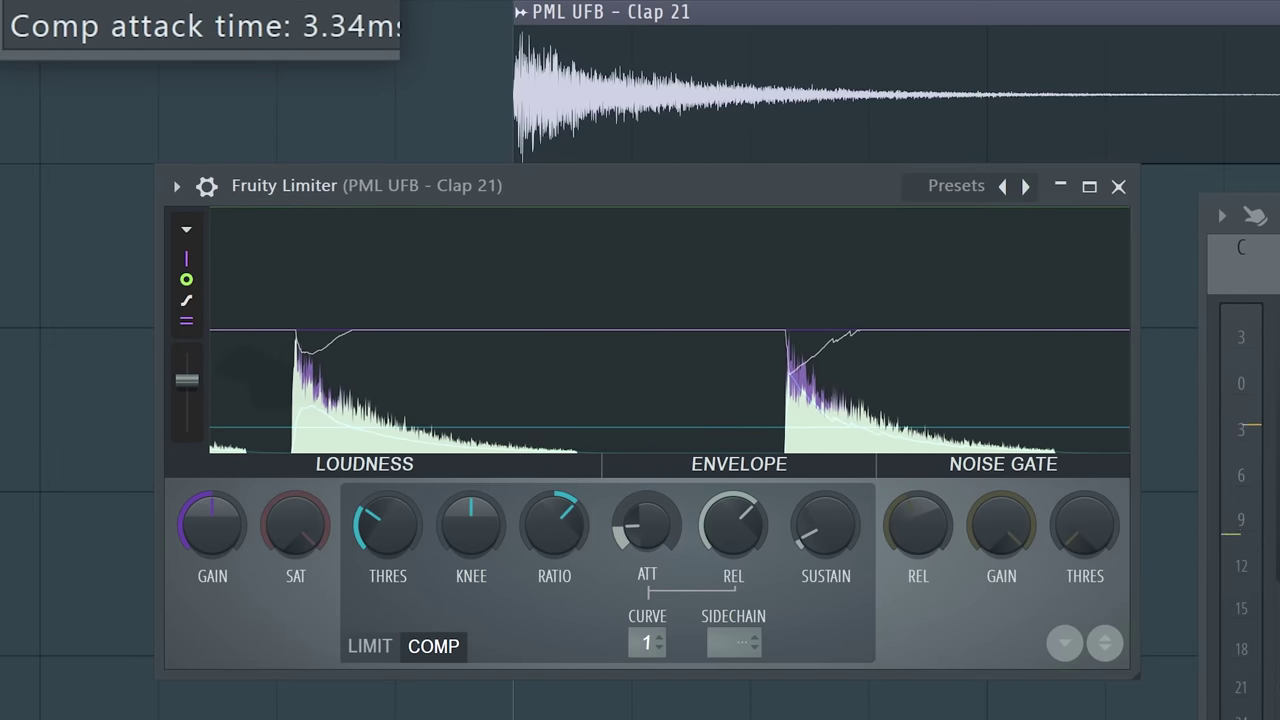
click(232, 380)
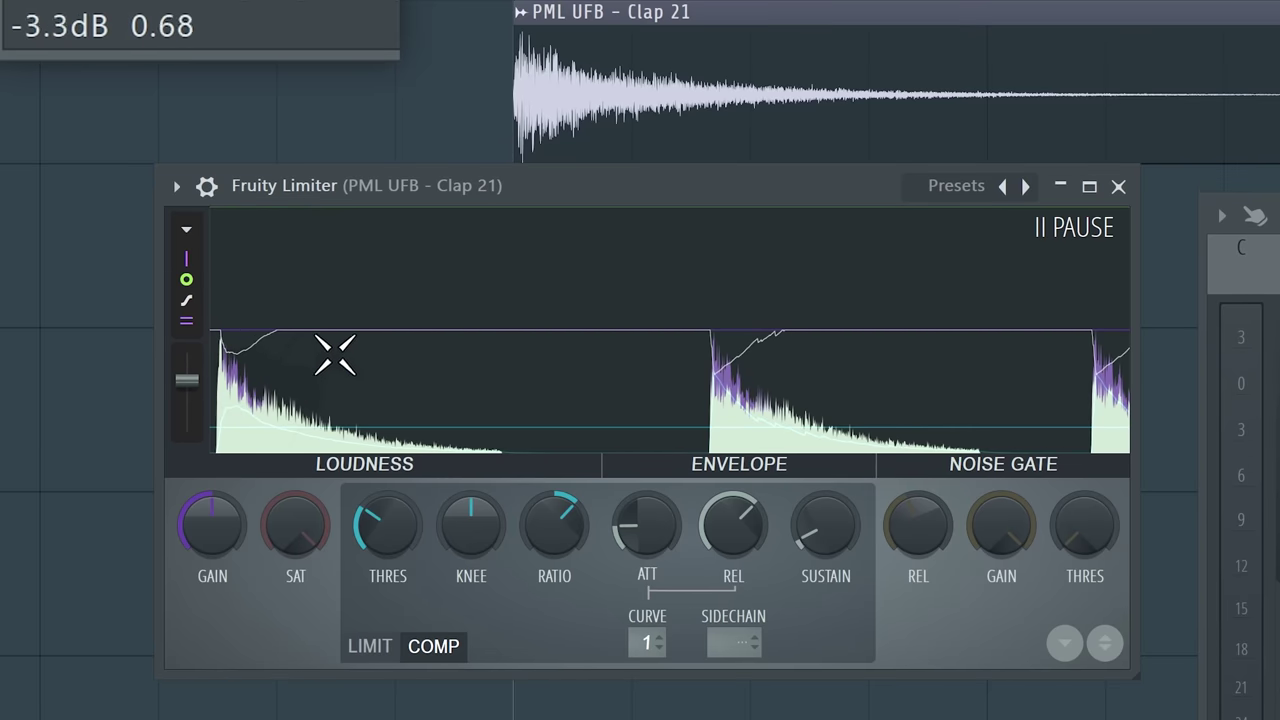
drag(655, 524, 655, 470)
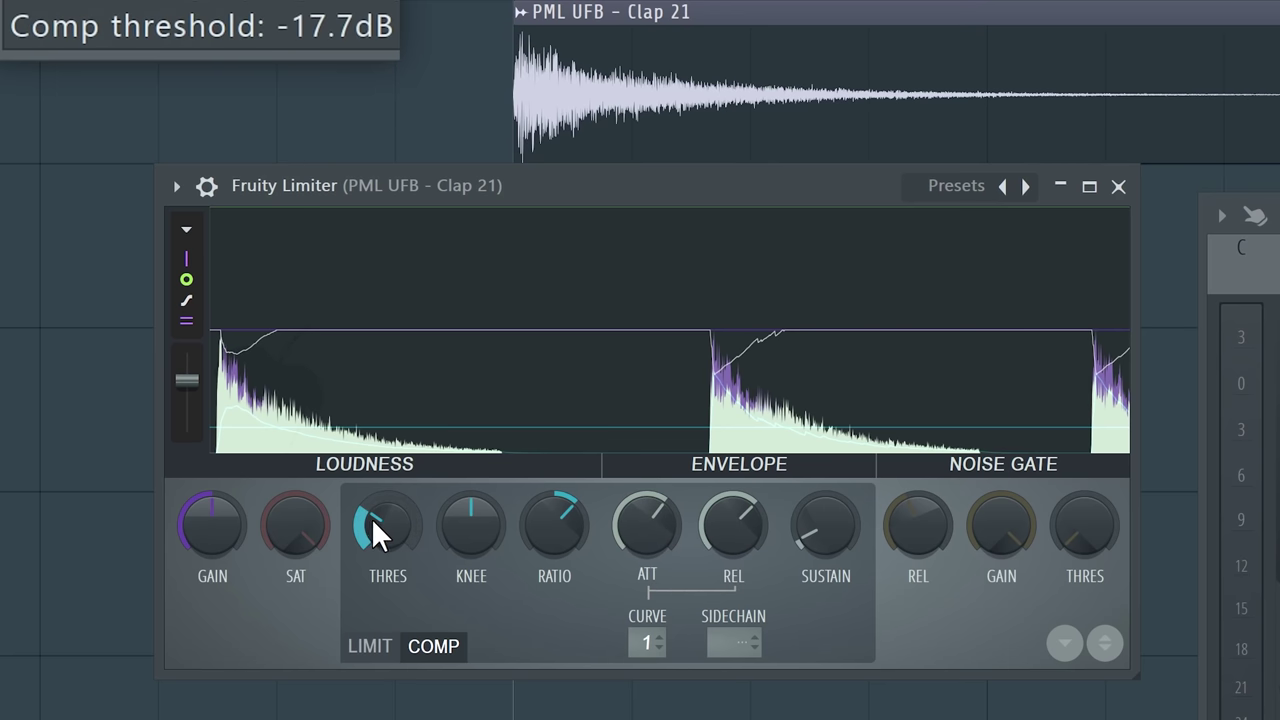
mouse_move(371, 523)
mouse_down()
mouse_move(371, 560)
mouse_move(371, 535)
mouse_up()
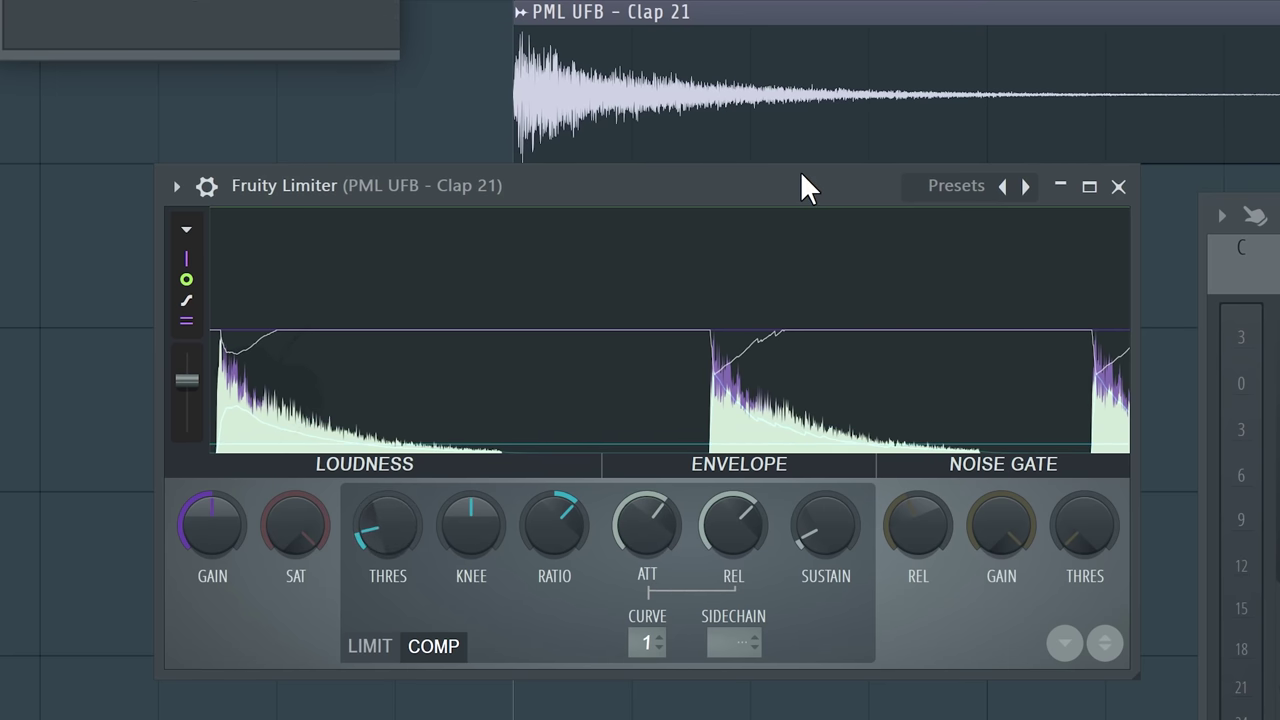
Push the ratio to 20:1, try an attack under 1 ms, then undo it.
key(space)
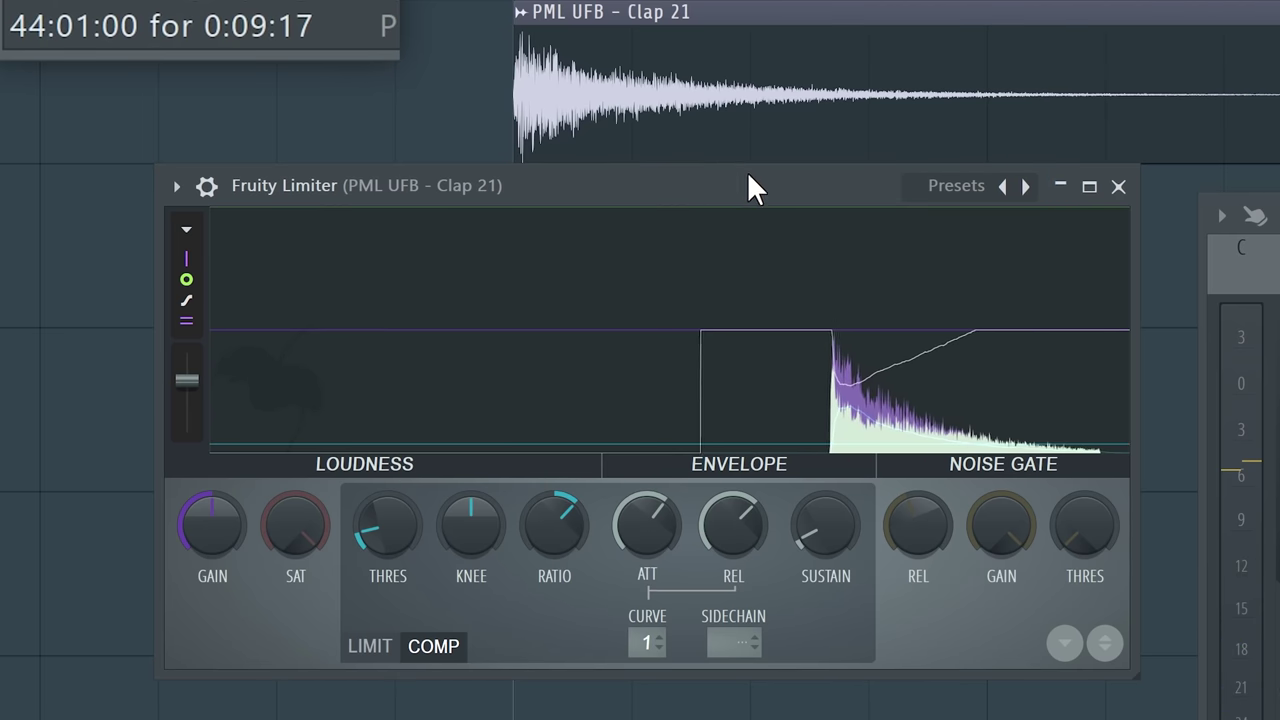
drag(552, 525, 552, 470)
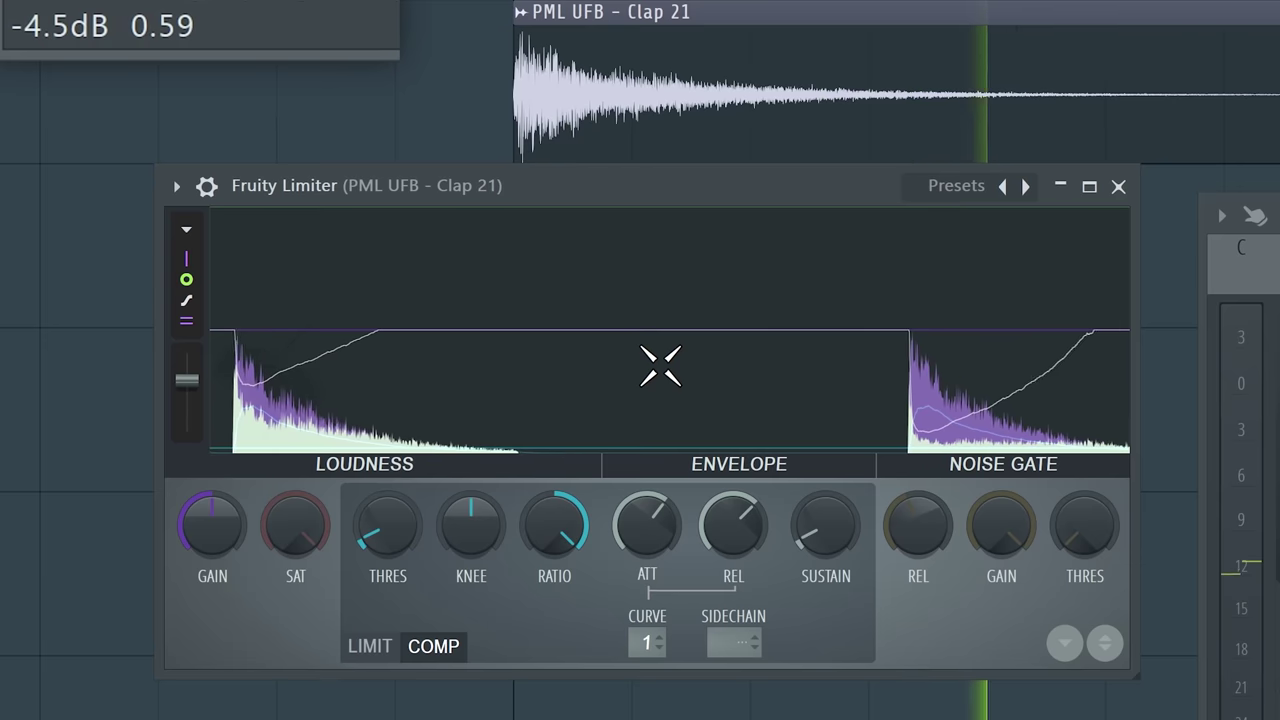
drag(646, 525, 646, 560)
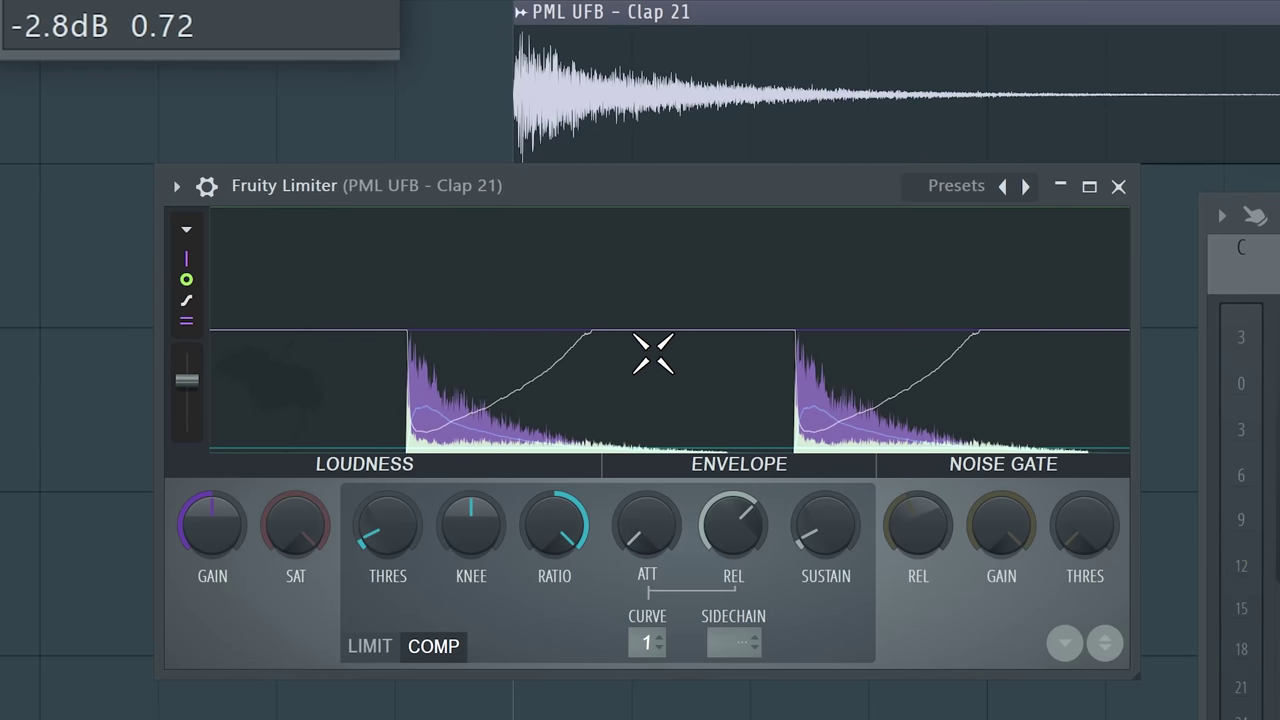
key(ctrl+z)
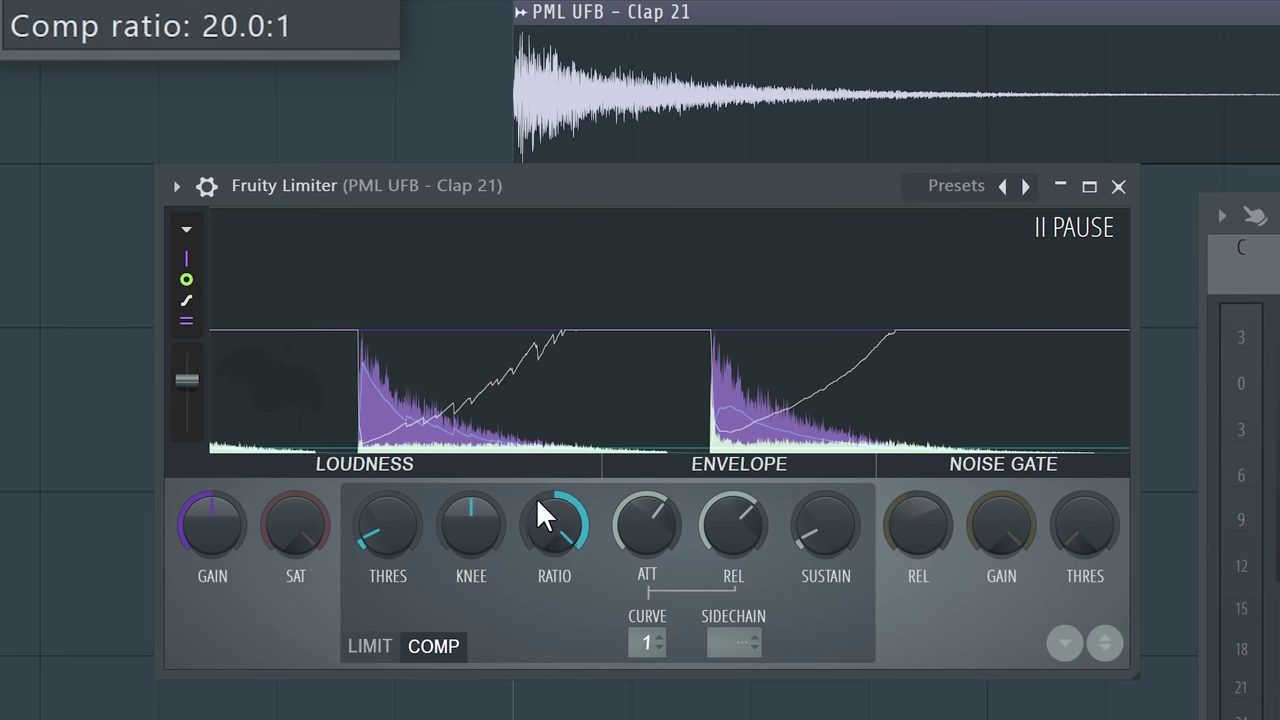
Raise threshold to about -20 dB, ease ratio from 20:1 to 1.6:1, then lower threshold to -27.6 dB.
drag(388, 534, 388, 497)
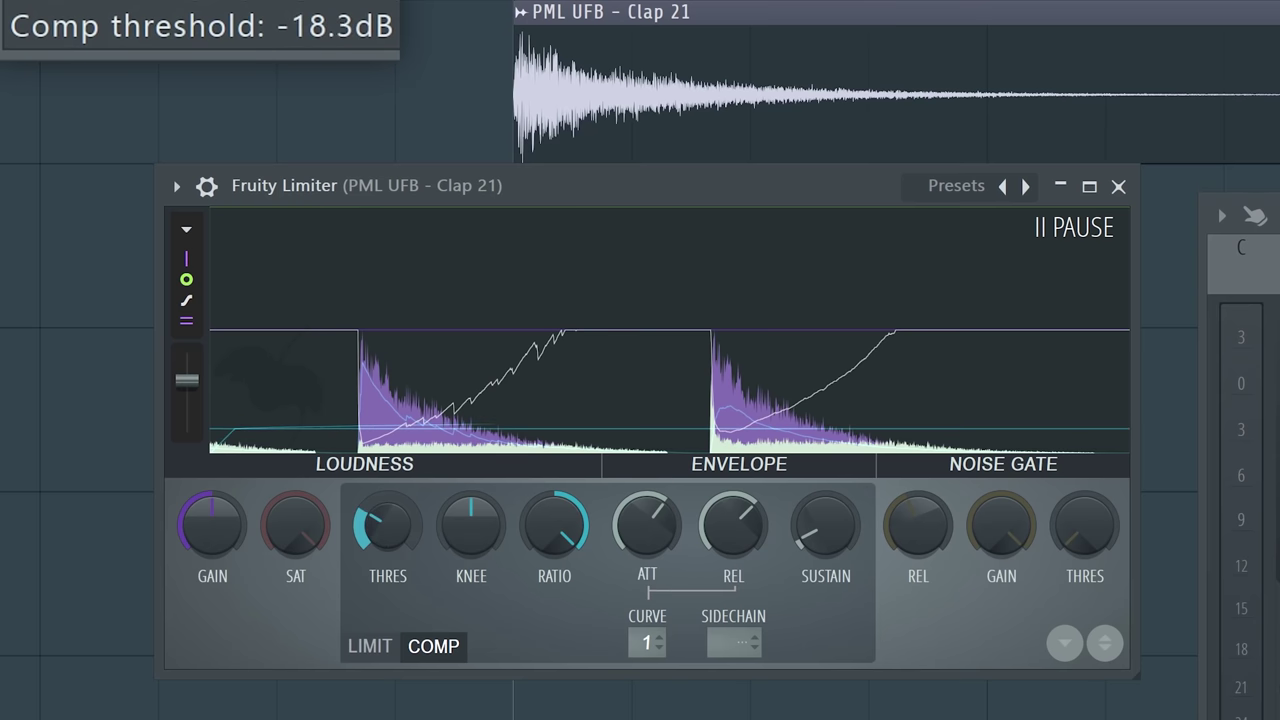
drag(548, 524, 548, 562)
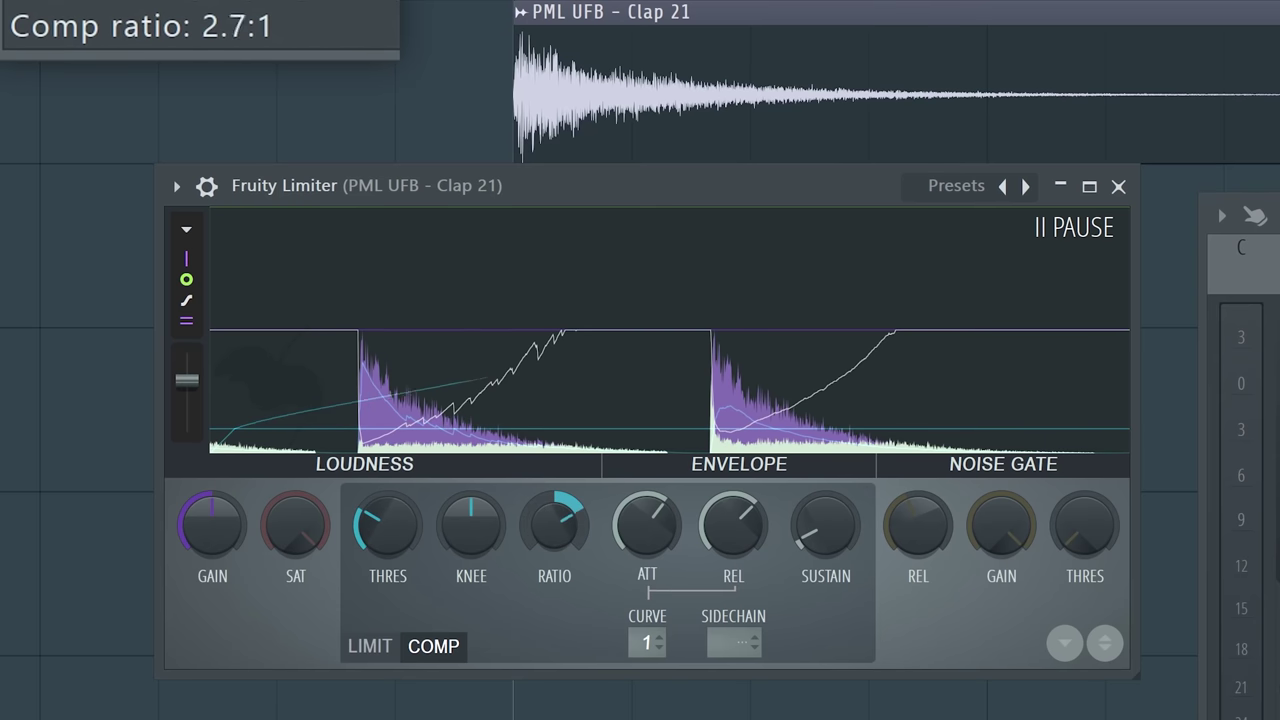
drag(374, 521, 374, 527)
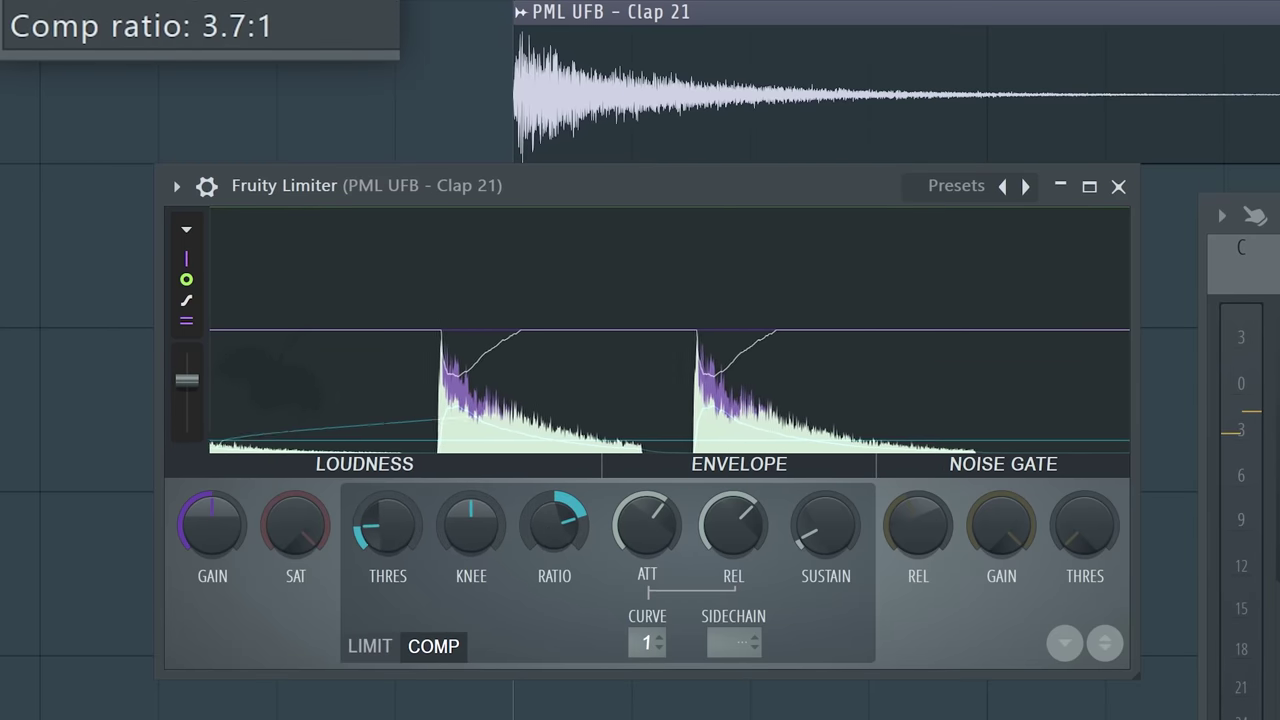
drag(554, 526, 554, 548)
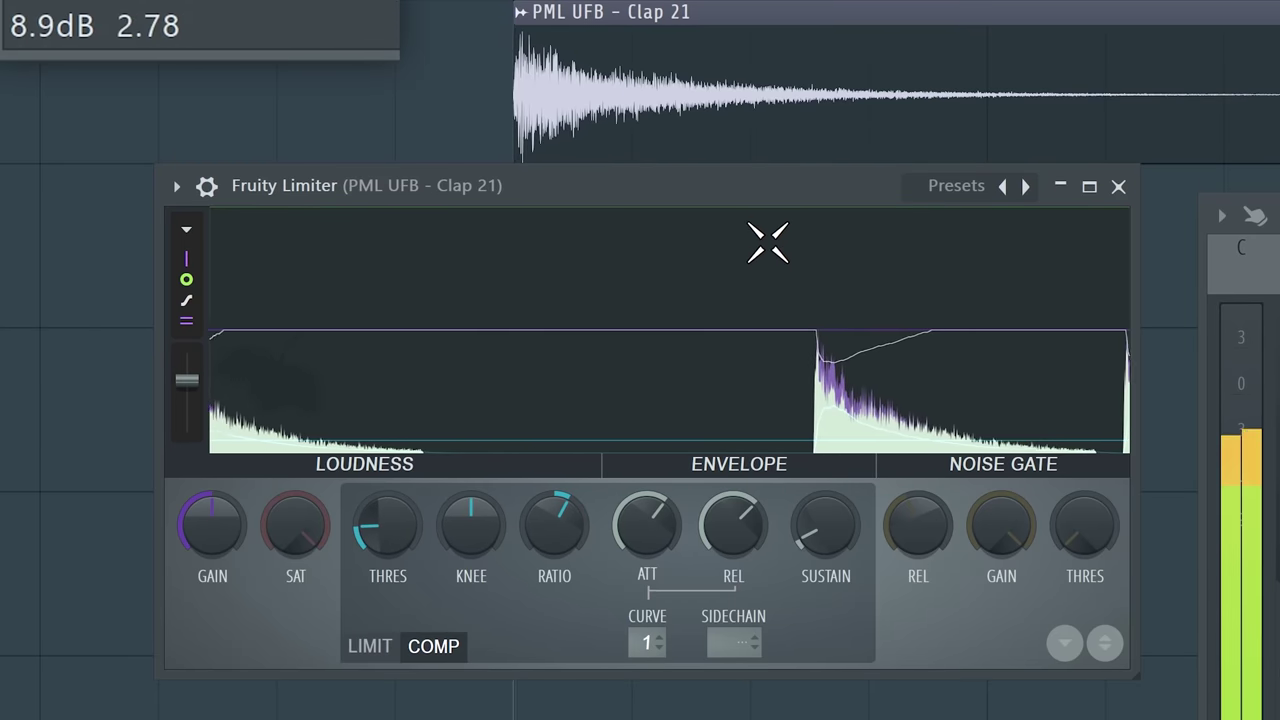
drag(405, 540, 405, 556)
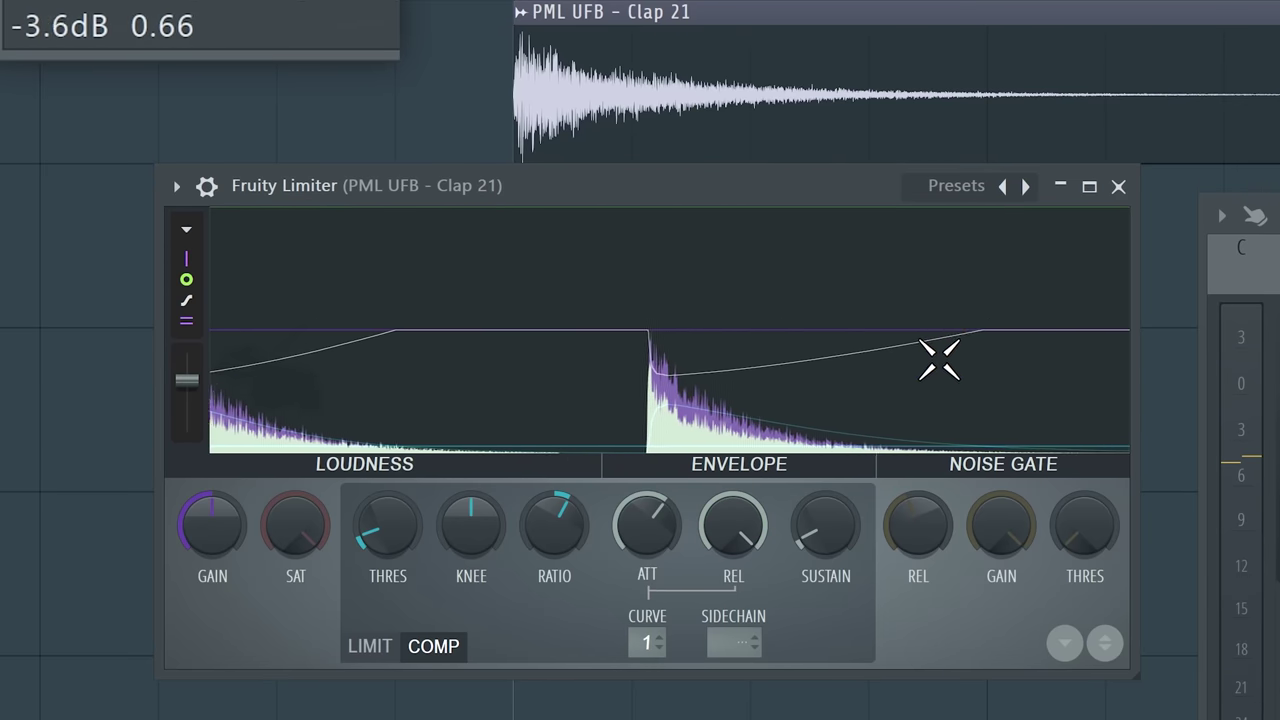
Try a very long release, then shorten it to about 248 ms, freezing the display.
click(894, 354)
drag(733, 525, 733, 535)
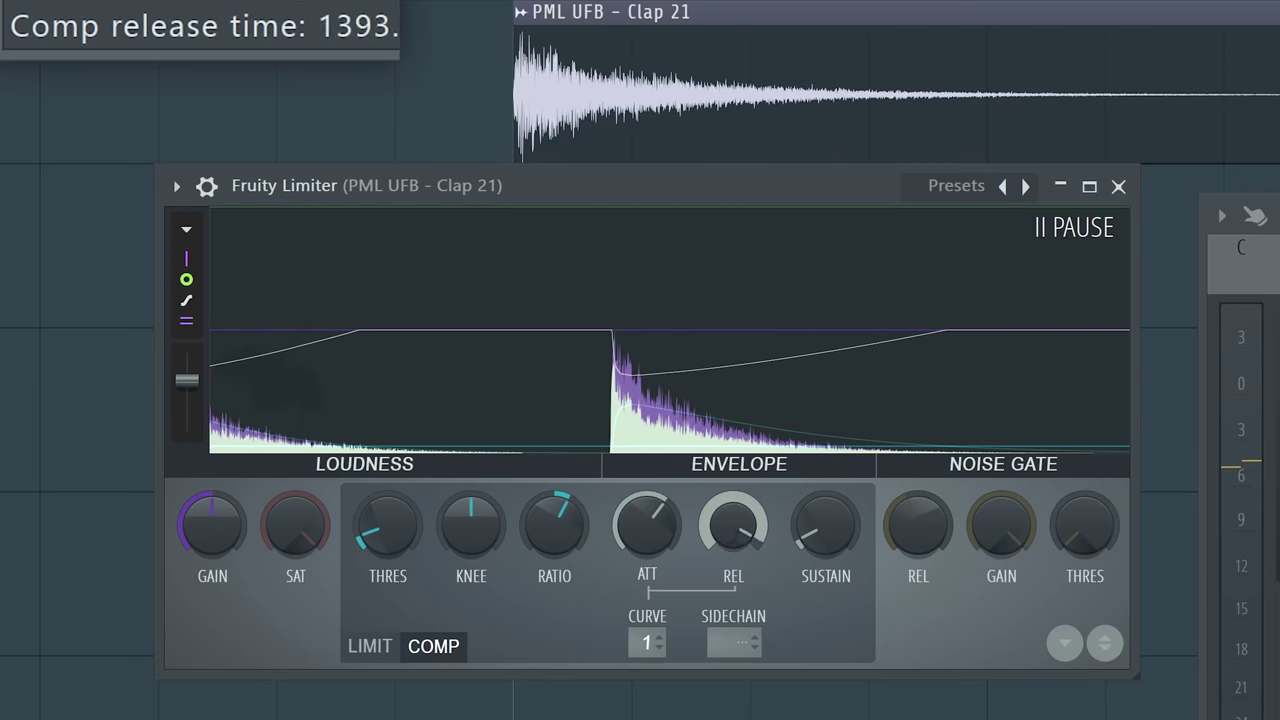
click(828, 328)
drag(733, 525, 733, 545)
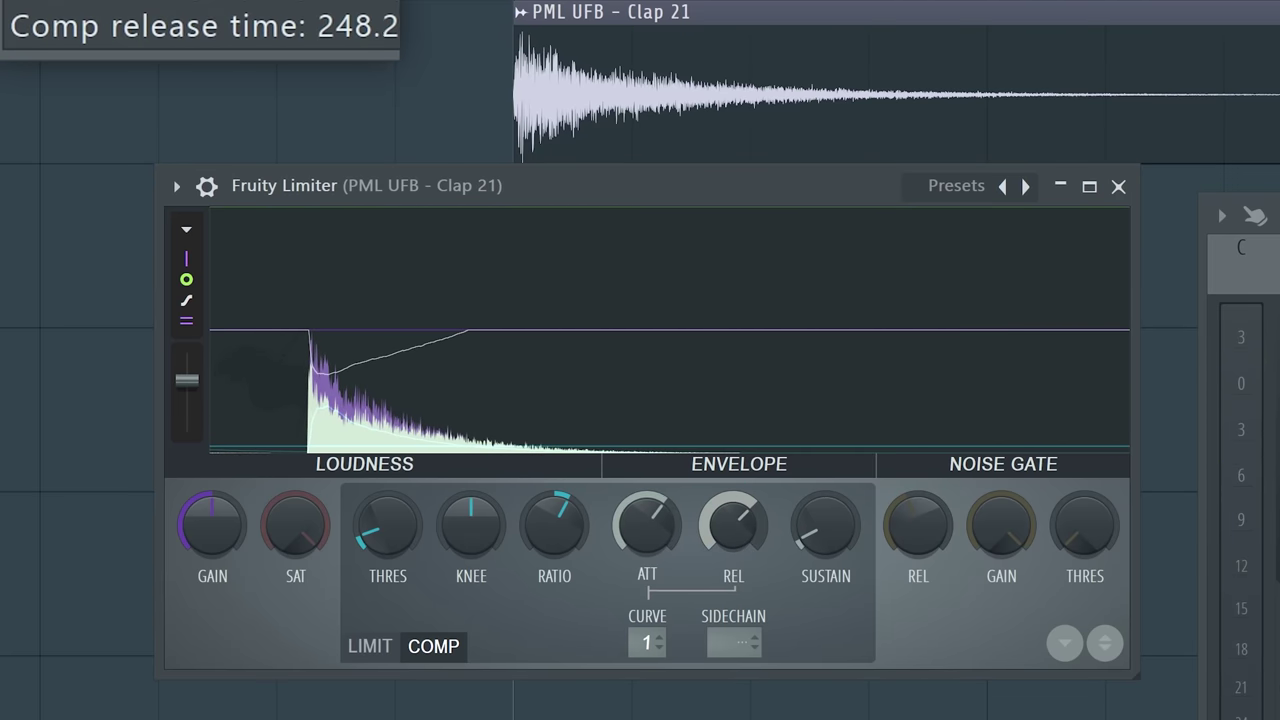
click(714, 349)
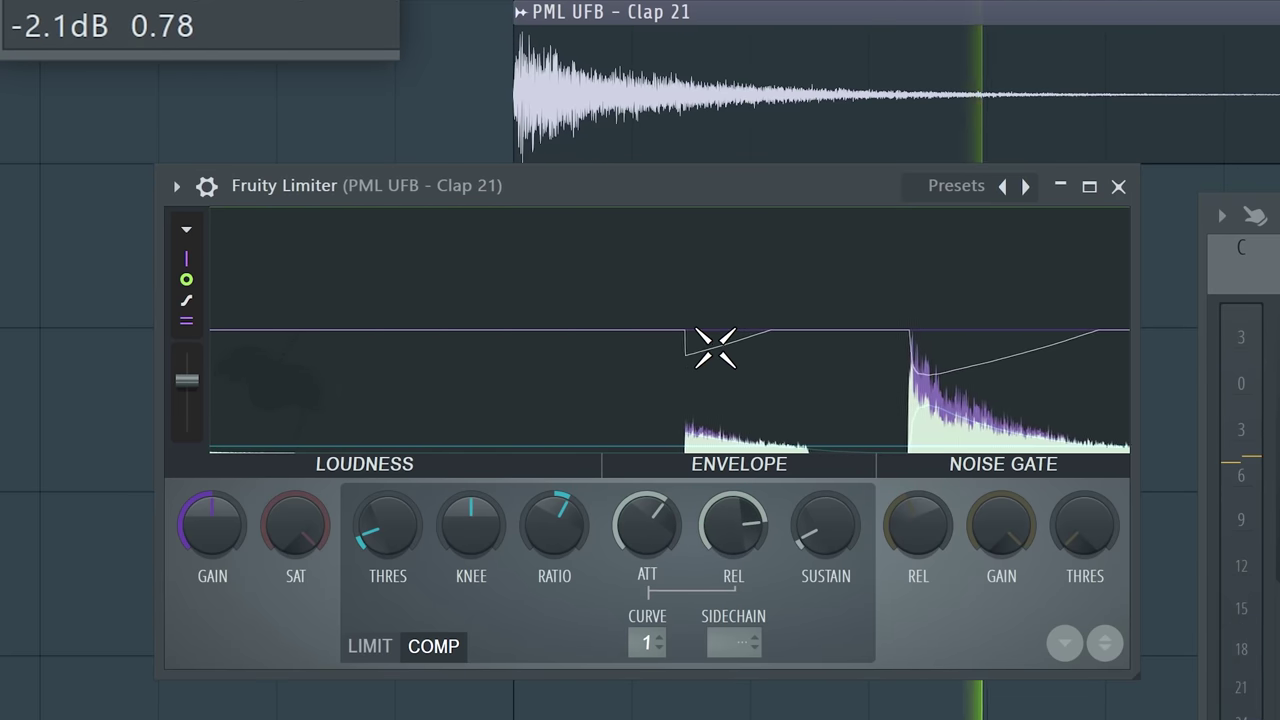
click(714, 349)
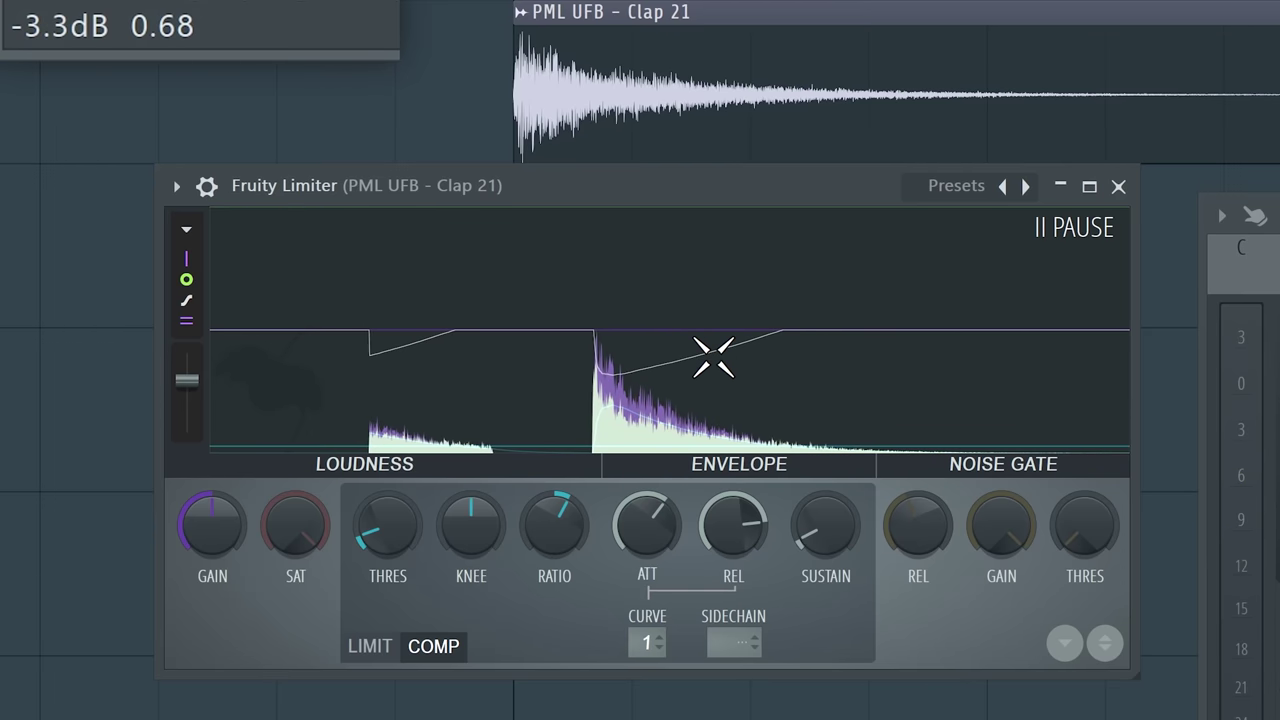
Set release very short, then about 29 ms, then medium, and reset attack to 0 ms.
drag(733, 523, 733, 570)
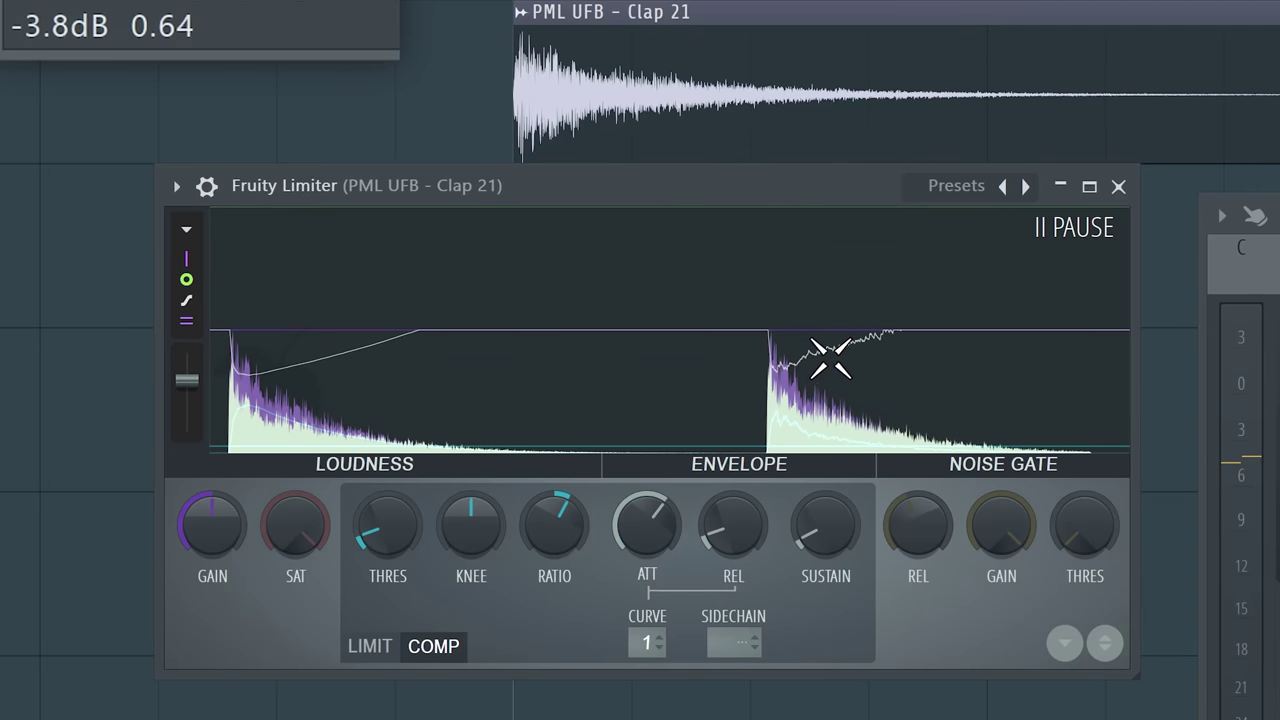
drag(733, 525, 733, 495)
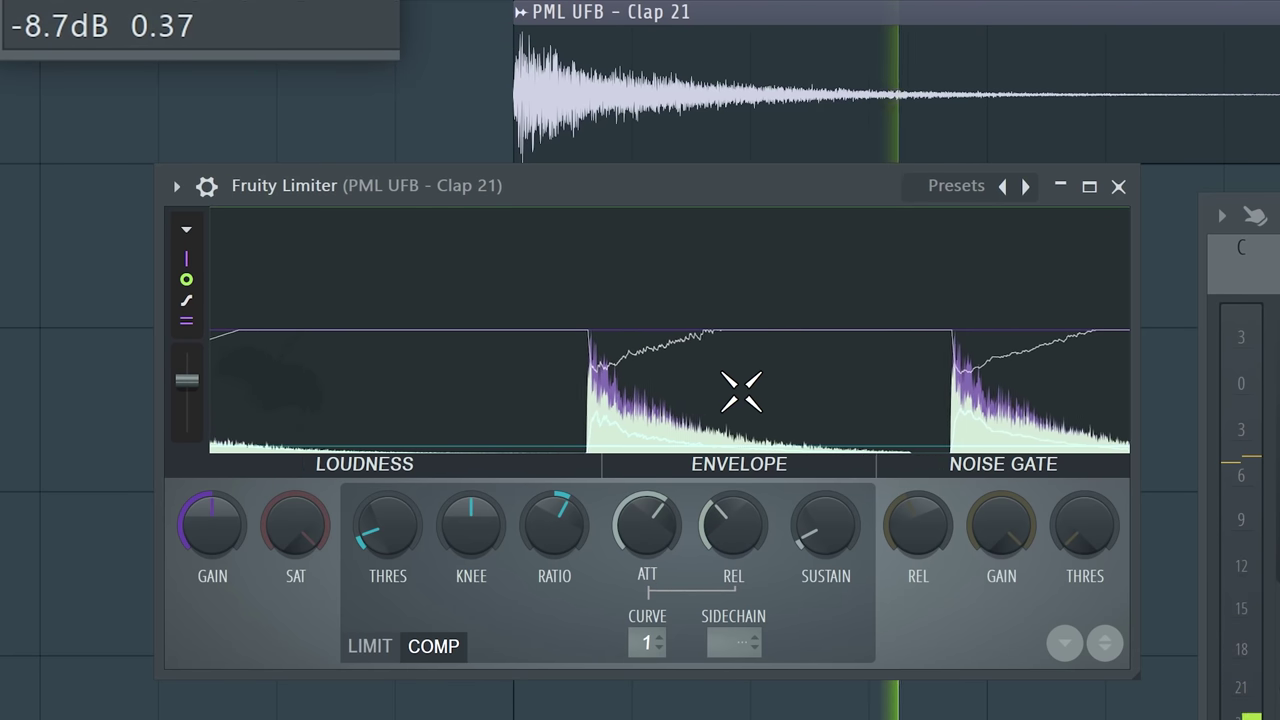
mouse_move(724, 525)
mouse_down()
mouse_move(724, 490)
mouse_move(724, 503)
mouse_up()
right_click(641, 532)
click(665, 521)
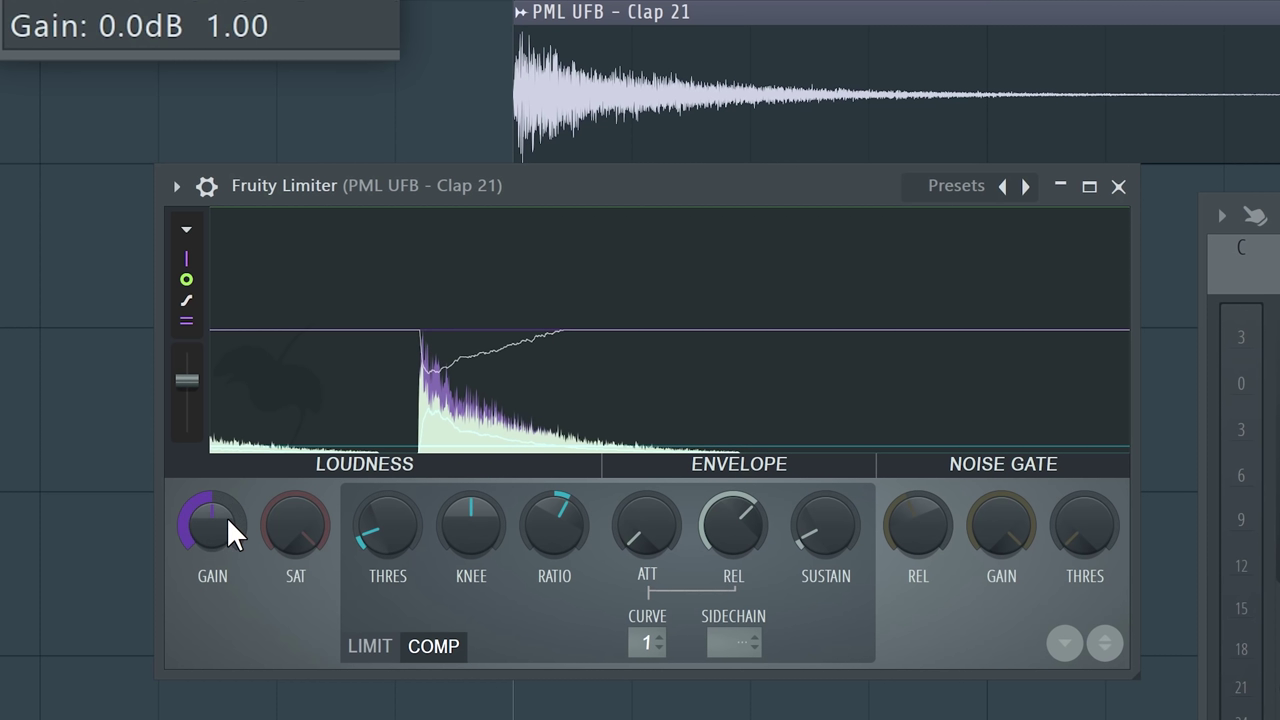
Try more output gain and return to 0 dB, then raise the compressor attack time.
drag(226, 516, 213, 545)
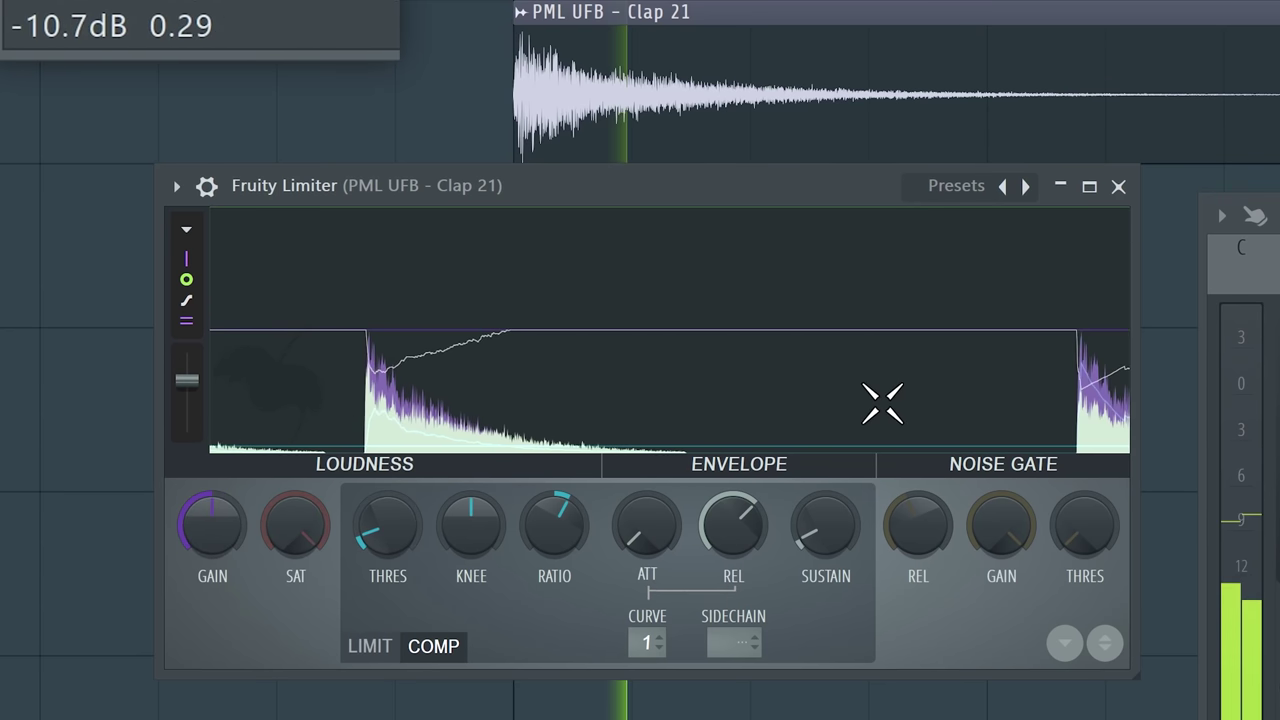
click(800, 349)
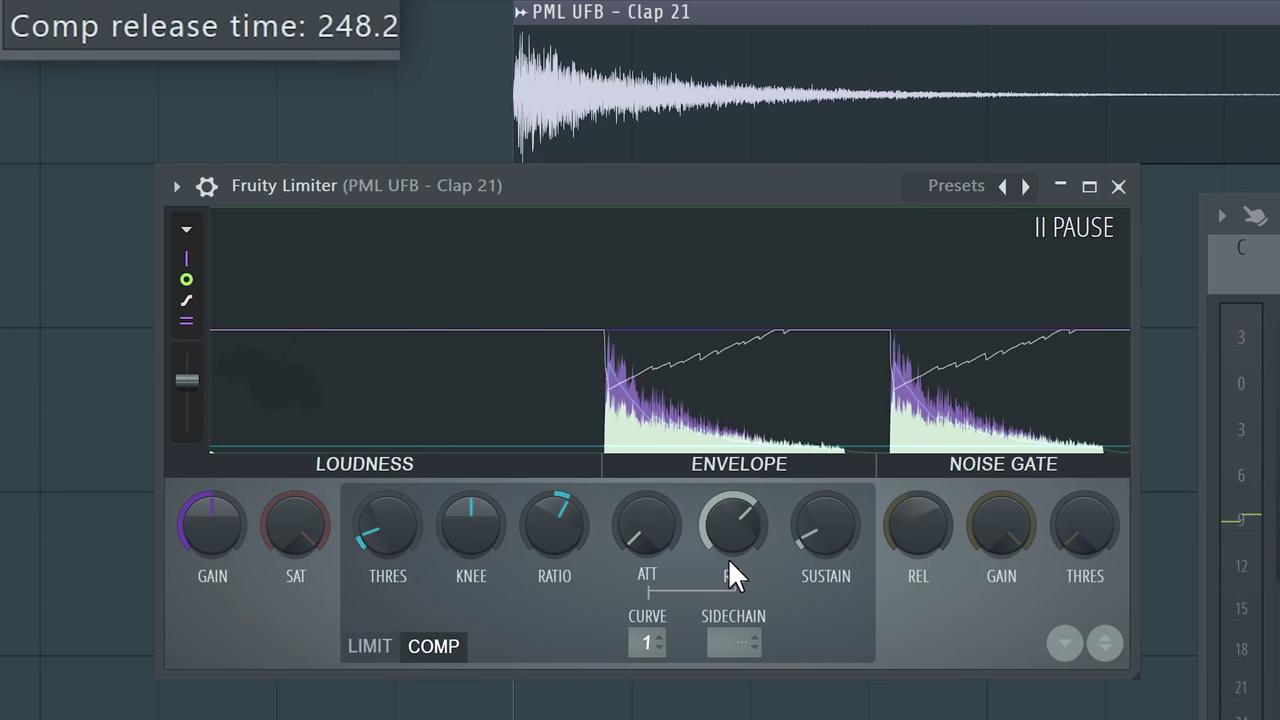
drag(647, 525, 647, 495)
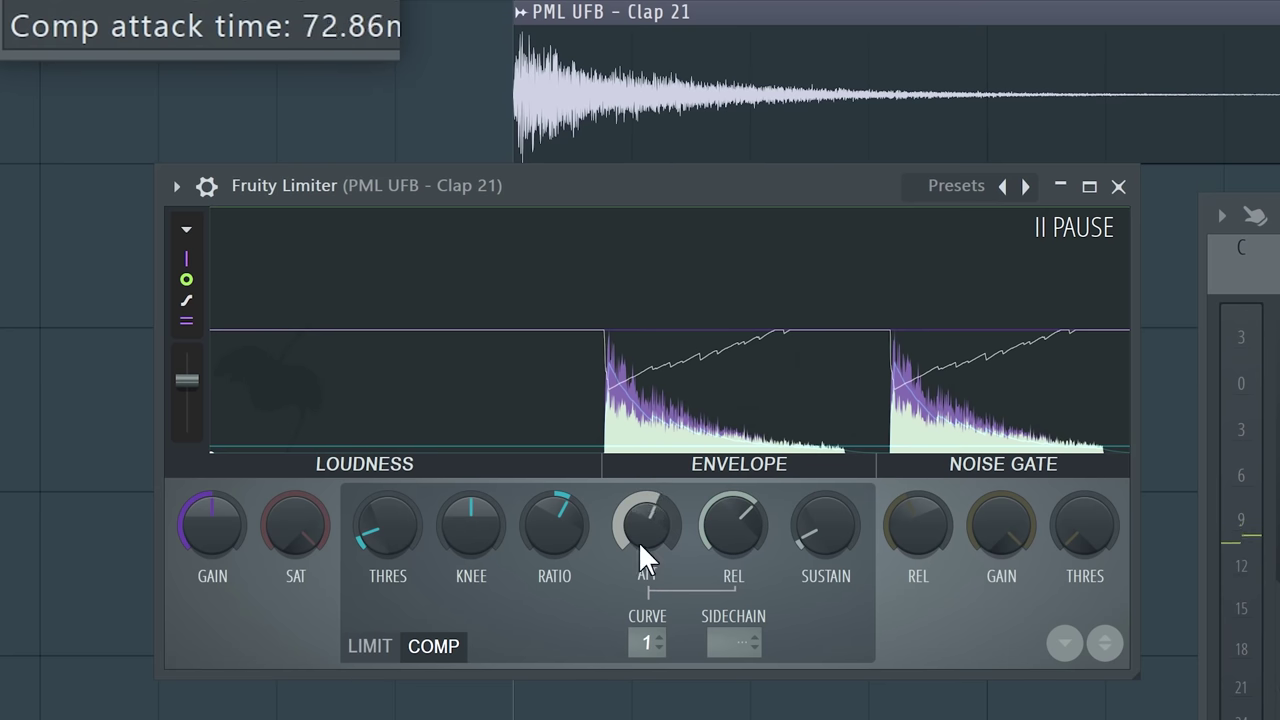
click(703, 394)
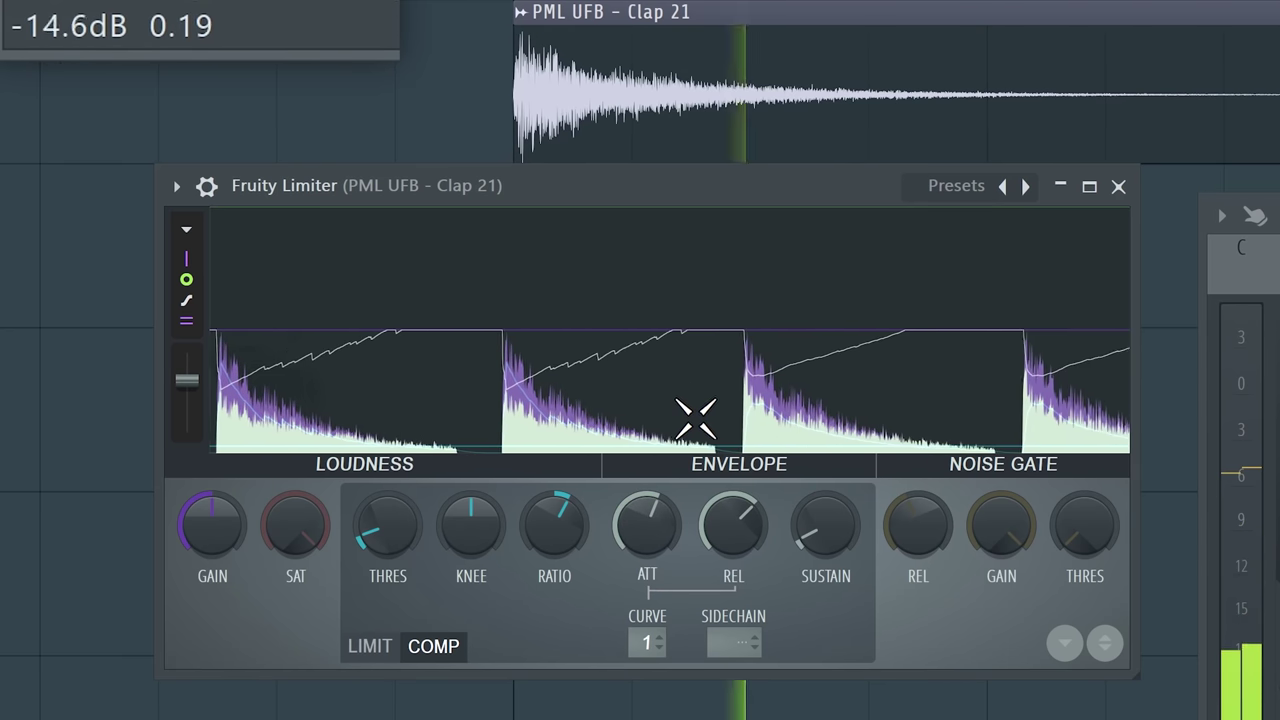
Sweep output gain from -14 dB to 11 dB, settling around 3.1 dB with a slight nudge up.
drag(203, 529, 203, 600)
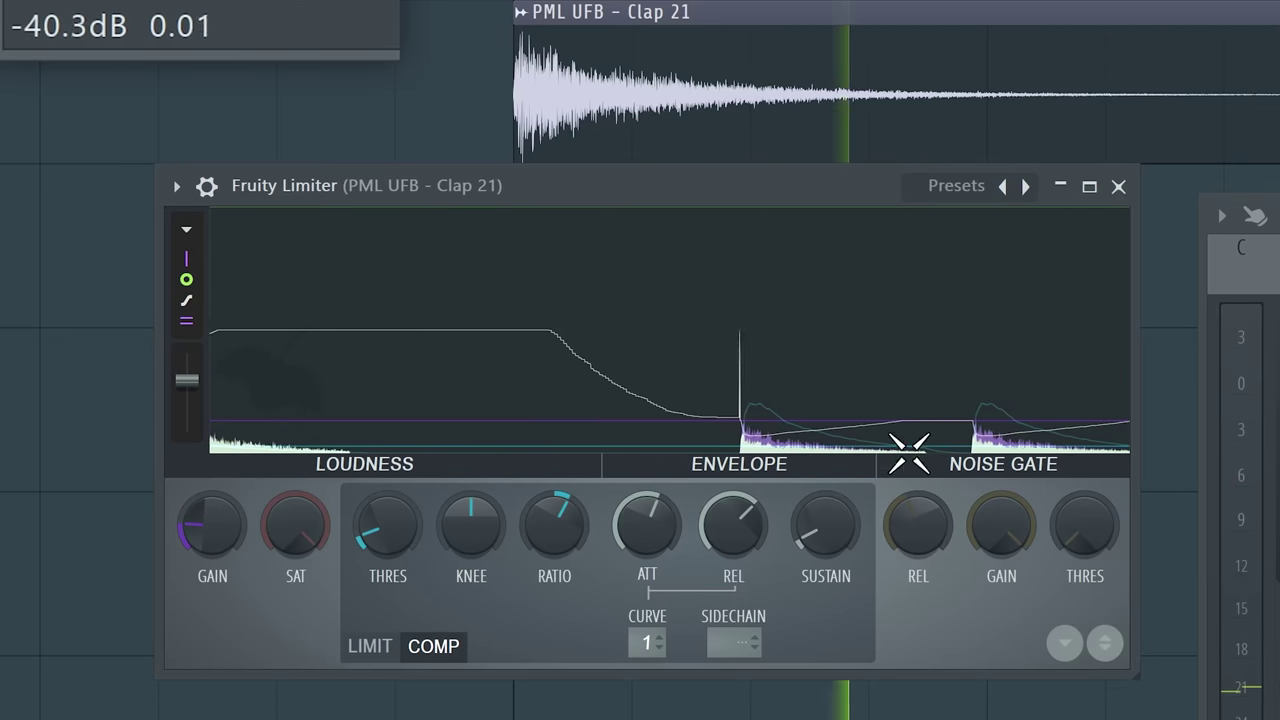
drag(210, 522, 210, 470)
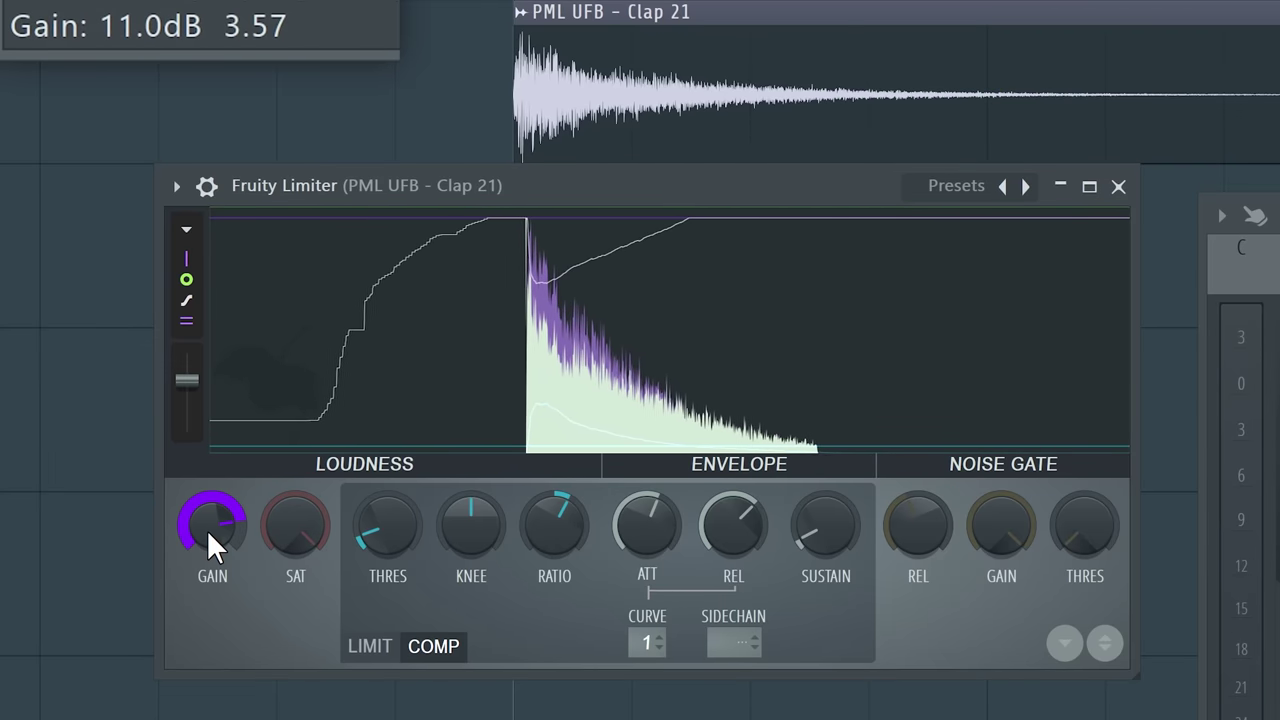
drag(210, 525, 210, 560)
scroll(213, 511, down, 1)
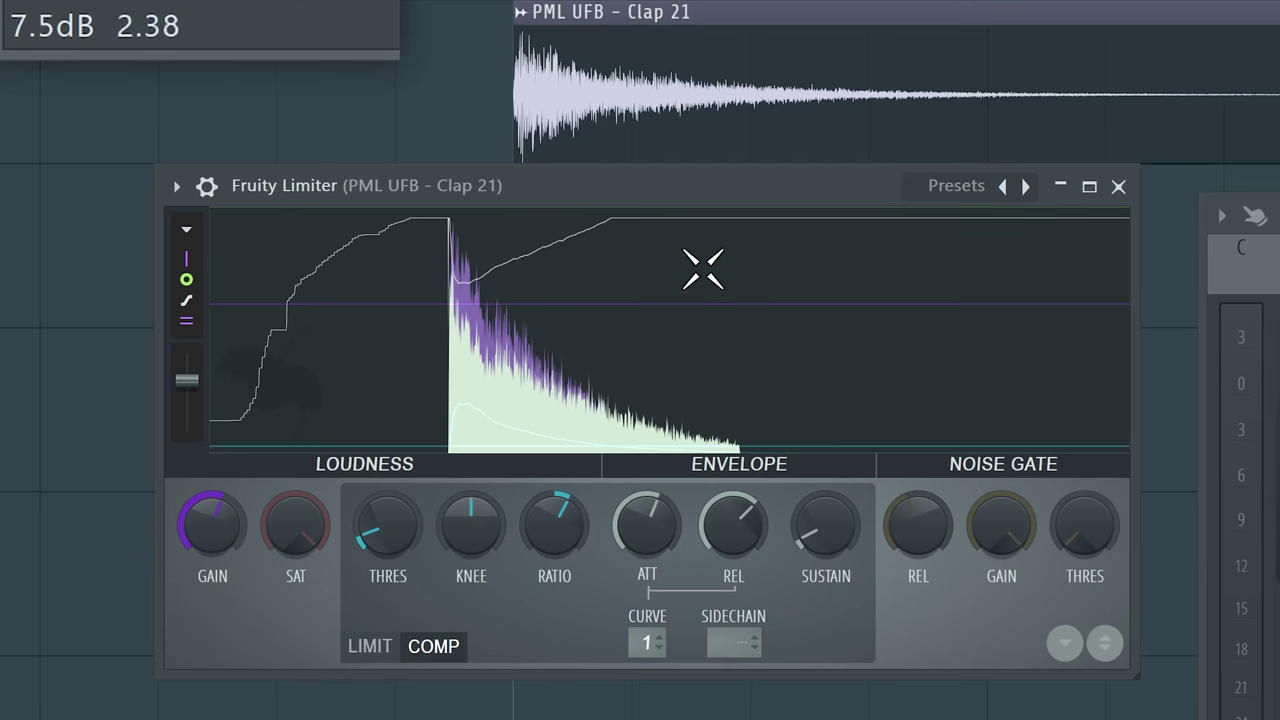
drag(212, 525, 212, 524)
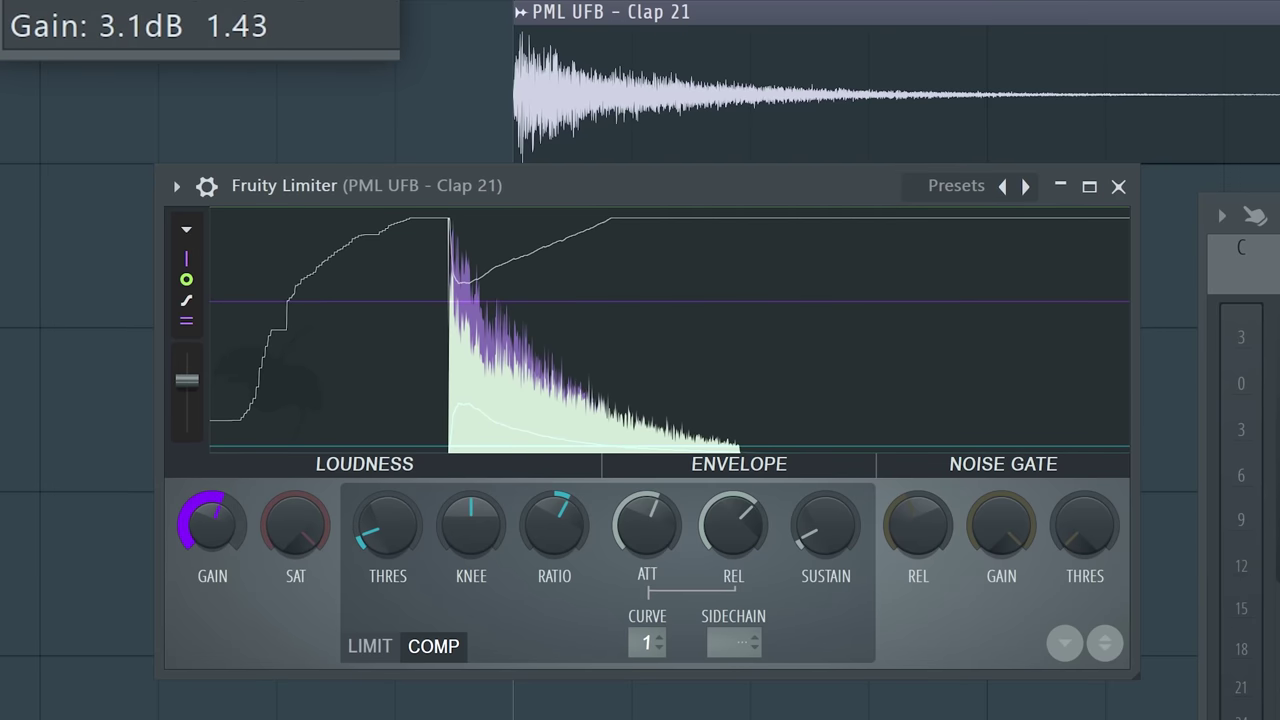
click(1061, 188)
click(1058, 188)
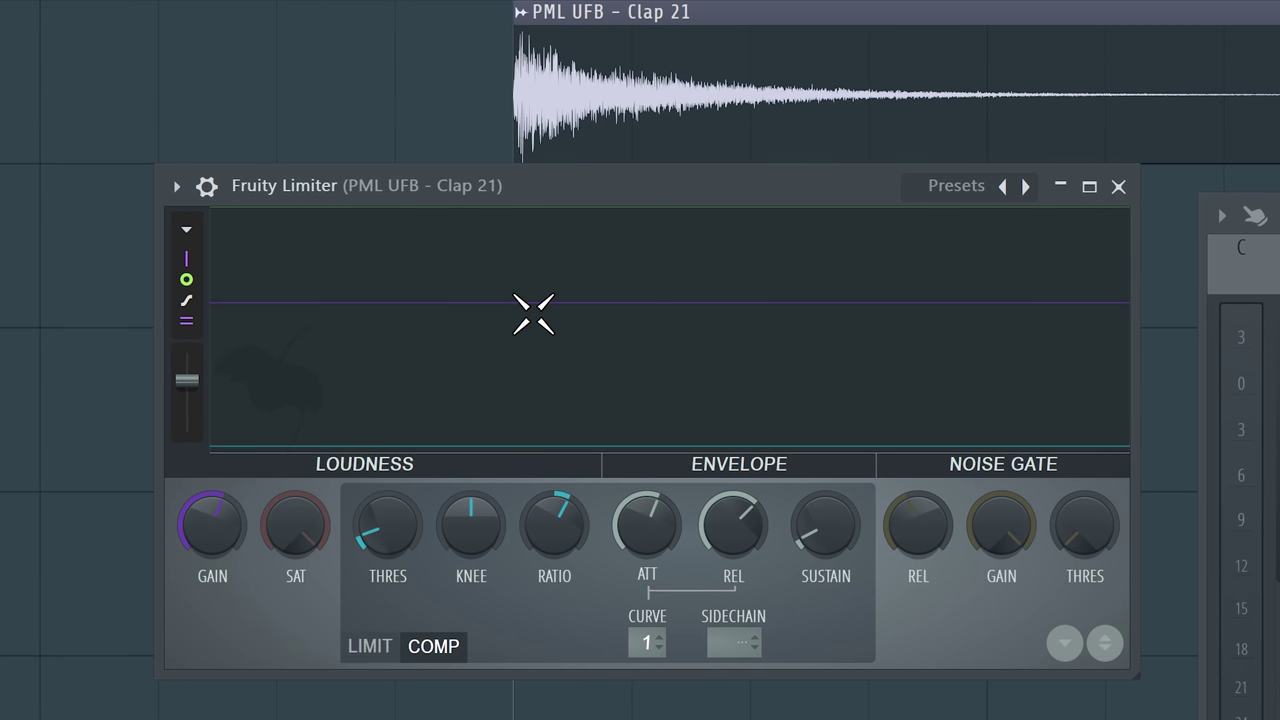
drag(223, 529, 223, 516)
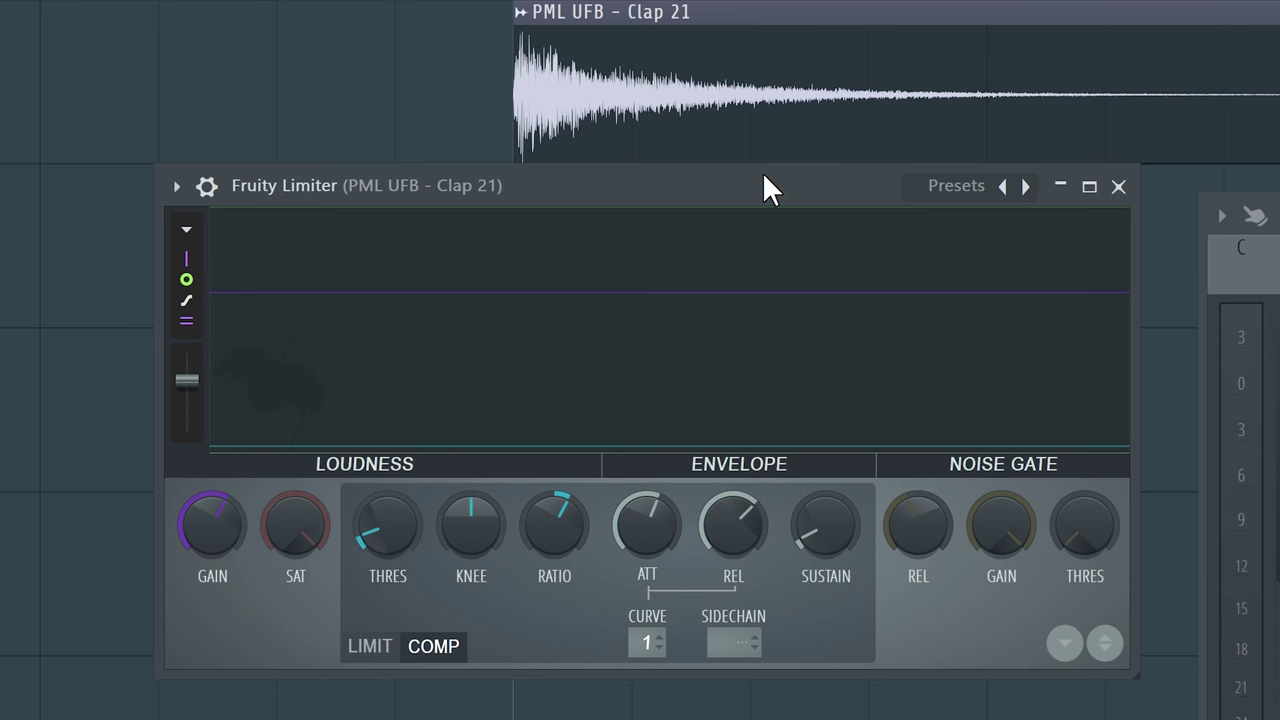
Play the clap and increase the compression ratio.
key(space)
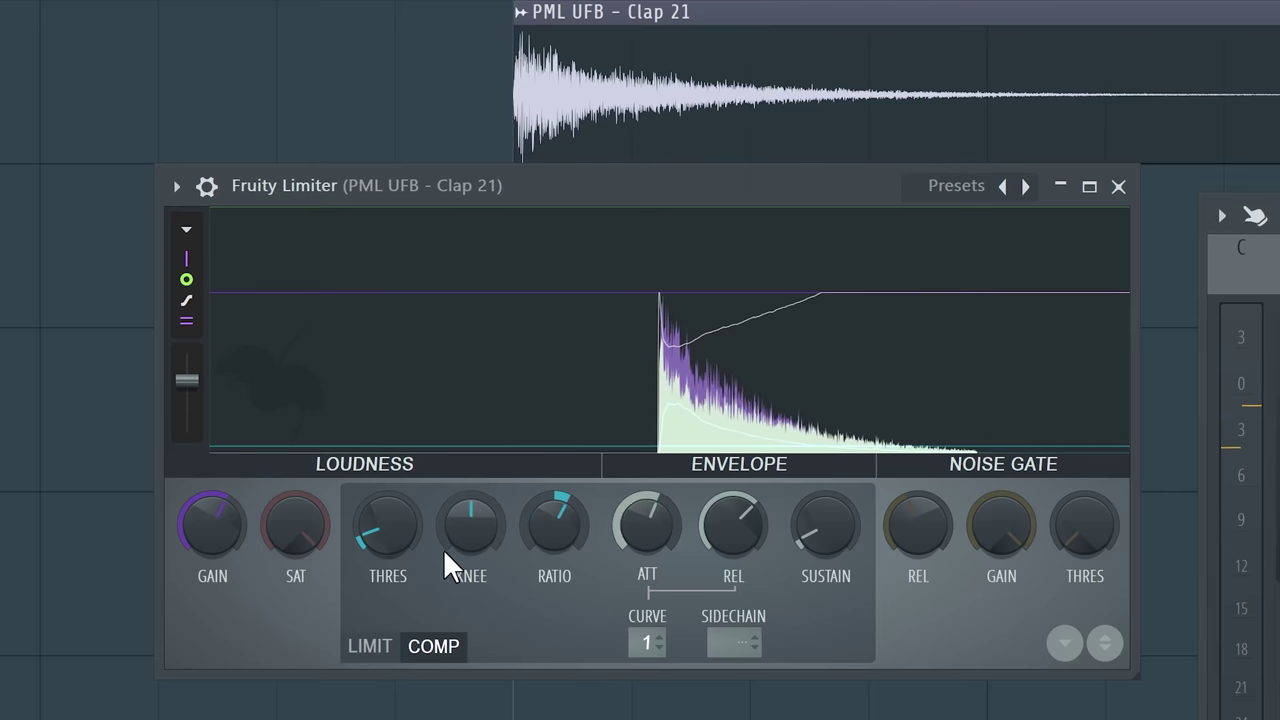
drag(557, 531, 557, 512)
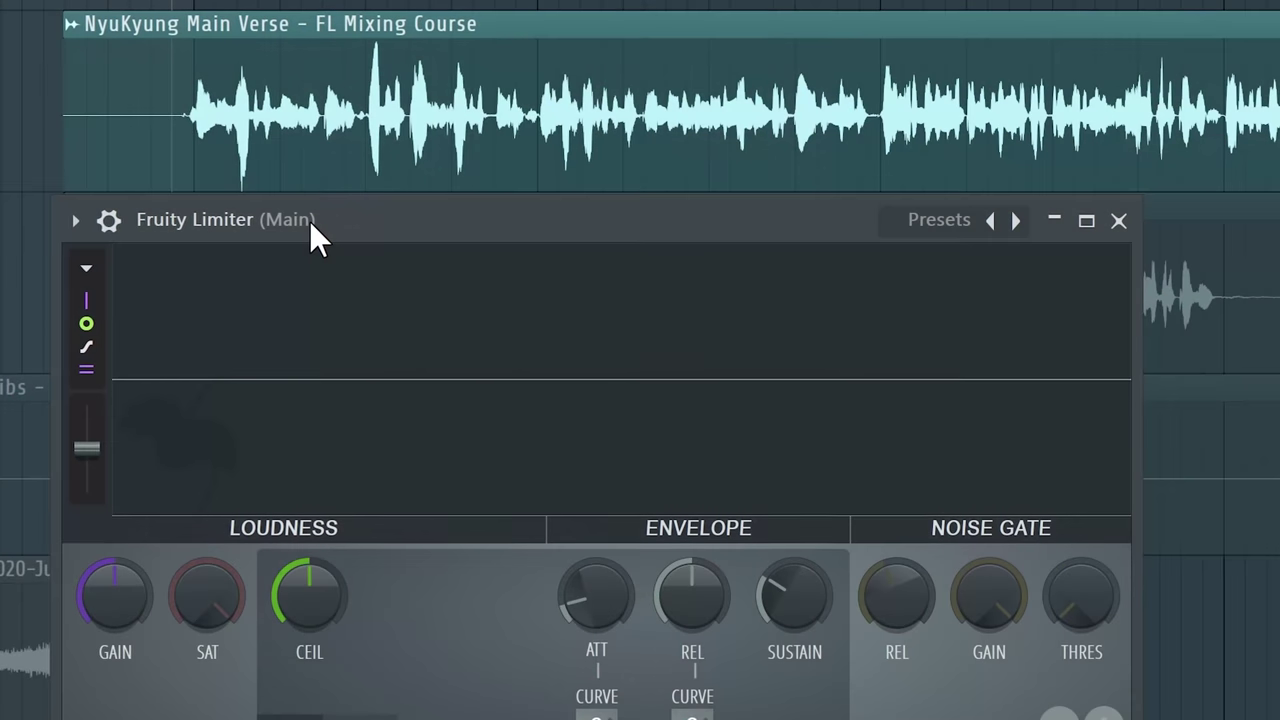
Try COMP mode at 20:1 ratio and -60 dB threshold, then undo back to limiter mode.
click(325, 712)
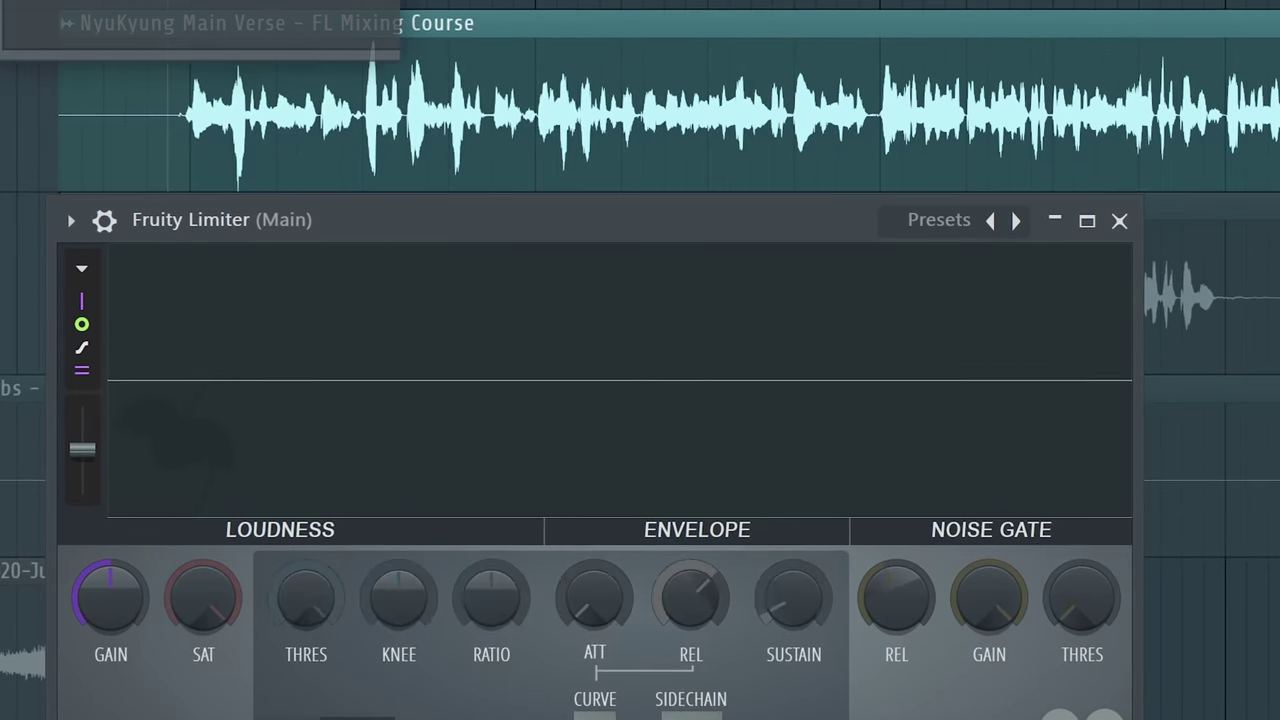
drag(461, 607, 461, 540)
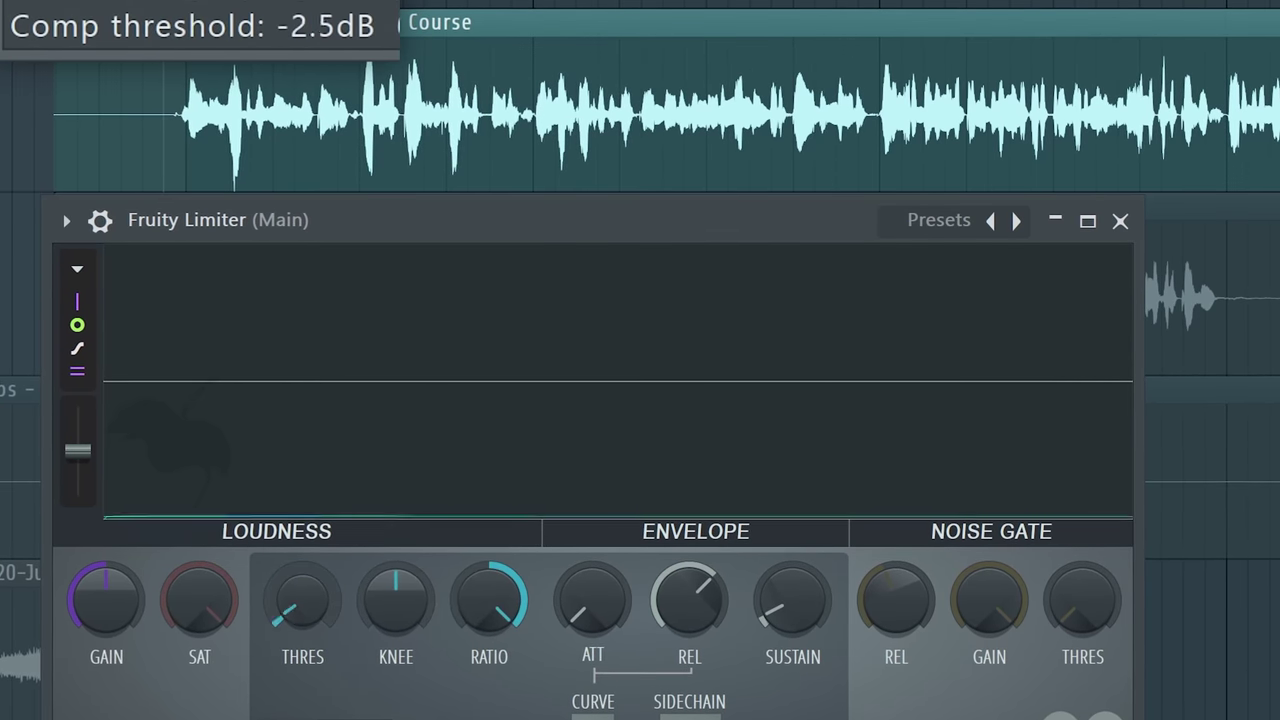
drag(324, 612, 324, 680)
key(ctrl+z)
key(ctrl+z)
key(ctrl+z)
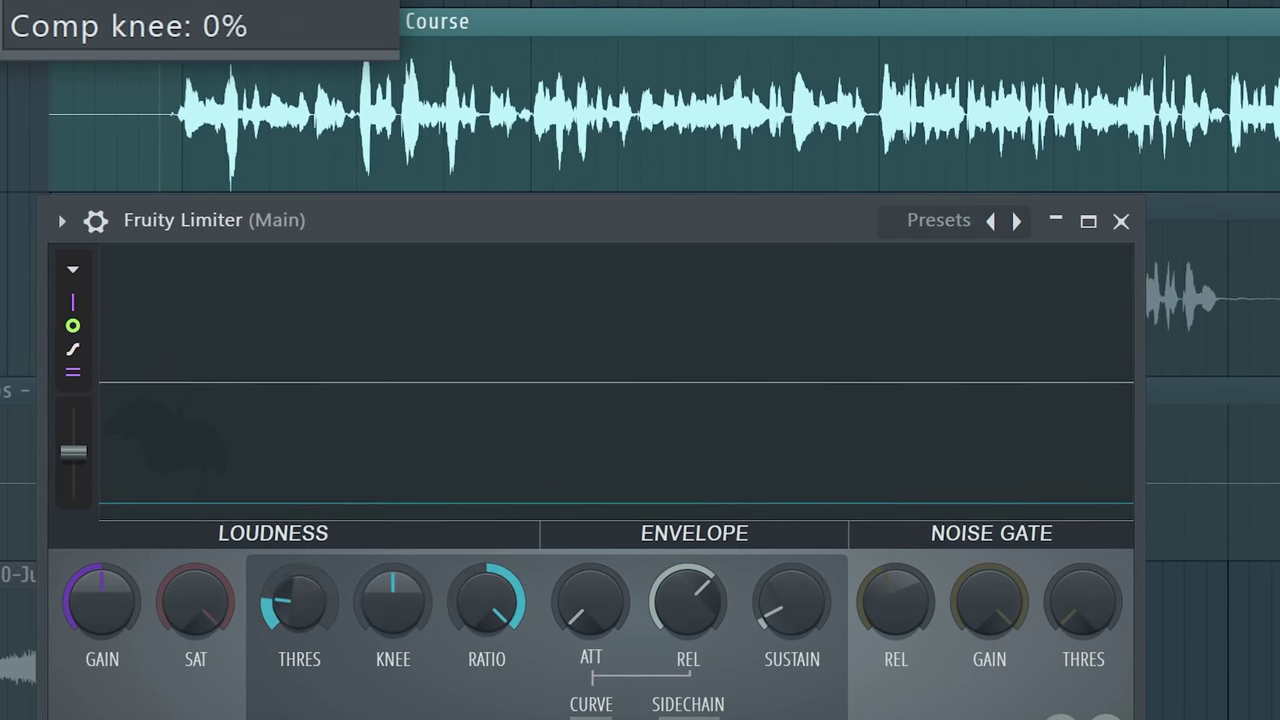
Lower the ceiling to about -11 dB, then return the limiter to compressor mode.
scroll(306, 588, down, 10)
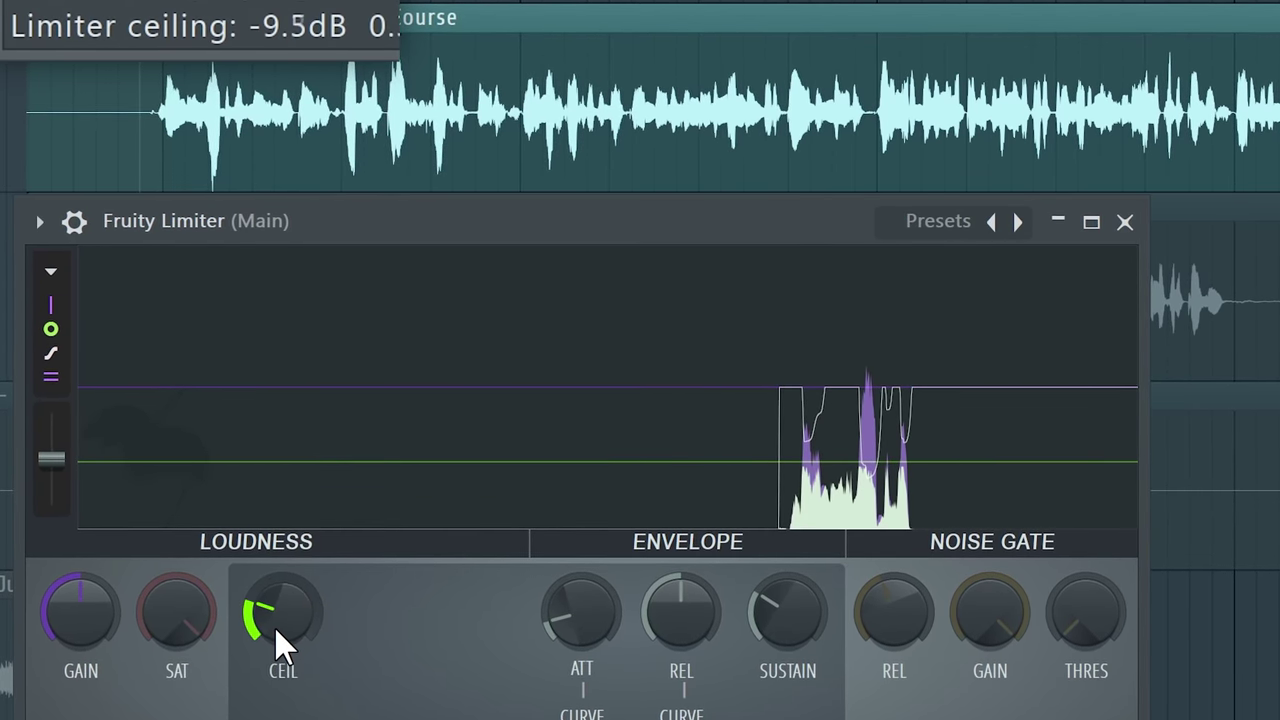
drag(274, 626, 443, 457)
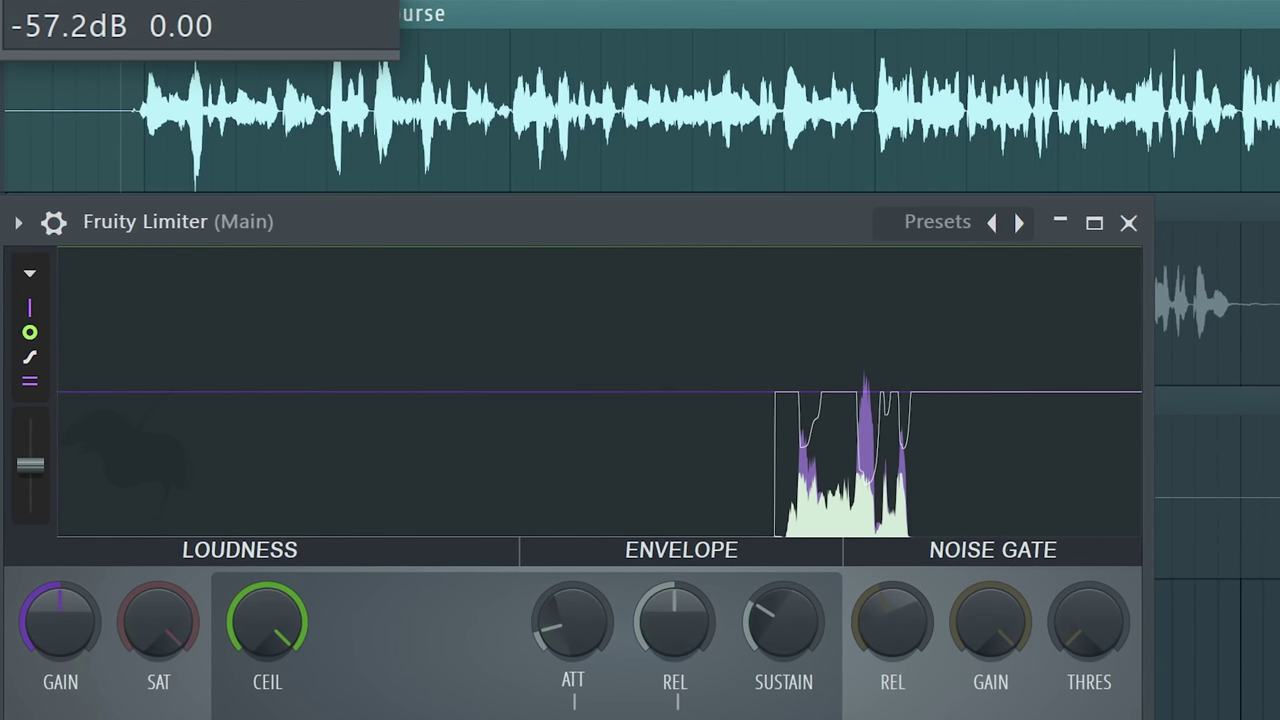
click(240, 550)
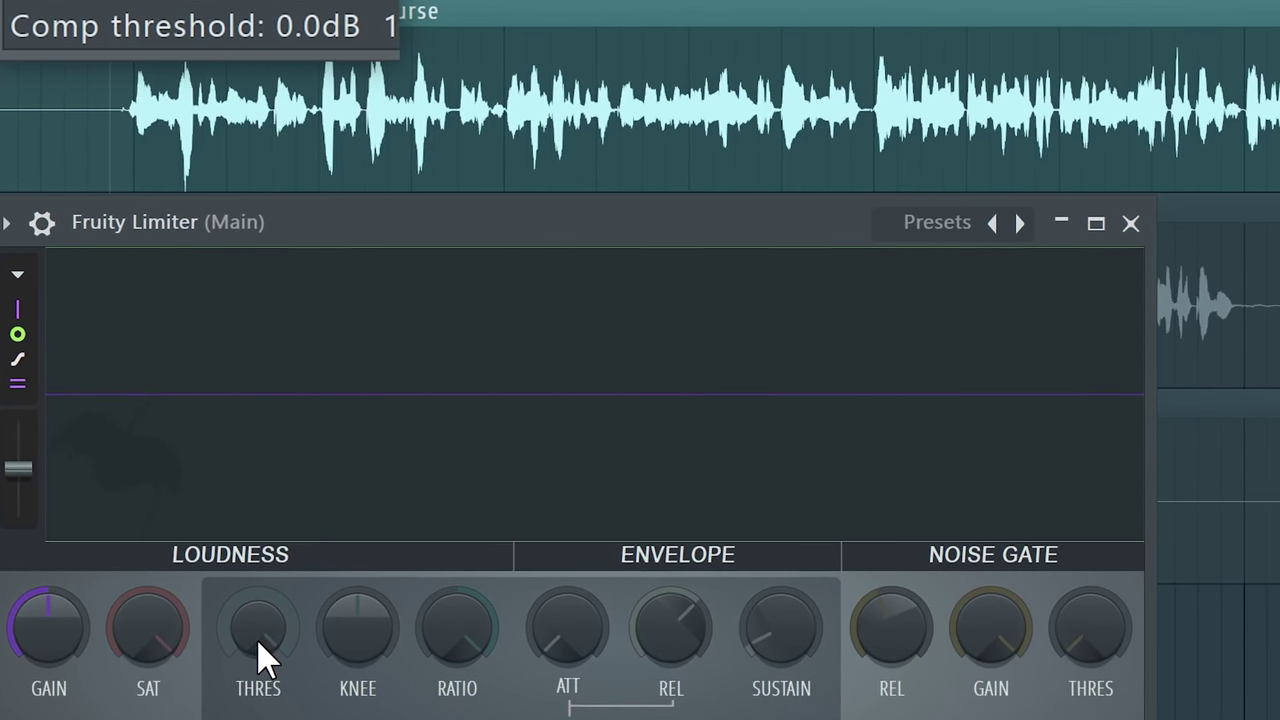
Lower the Main vocal limiter threshold to about -11.7 dB and push the ratio to about 8.1:1.
drag(268, 632, 268, 677)
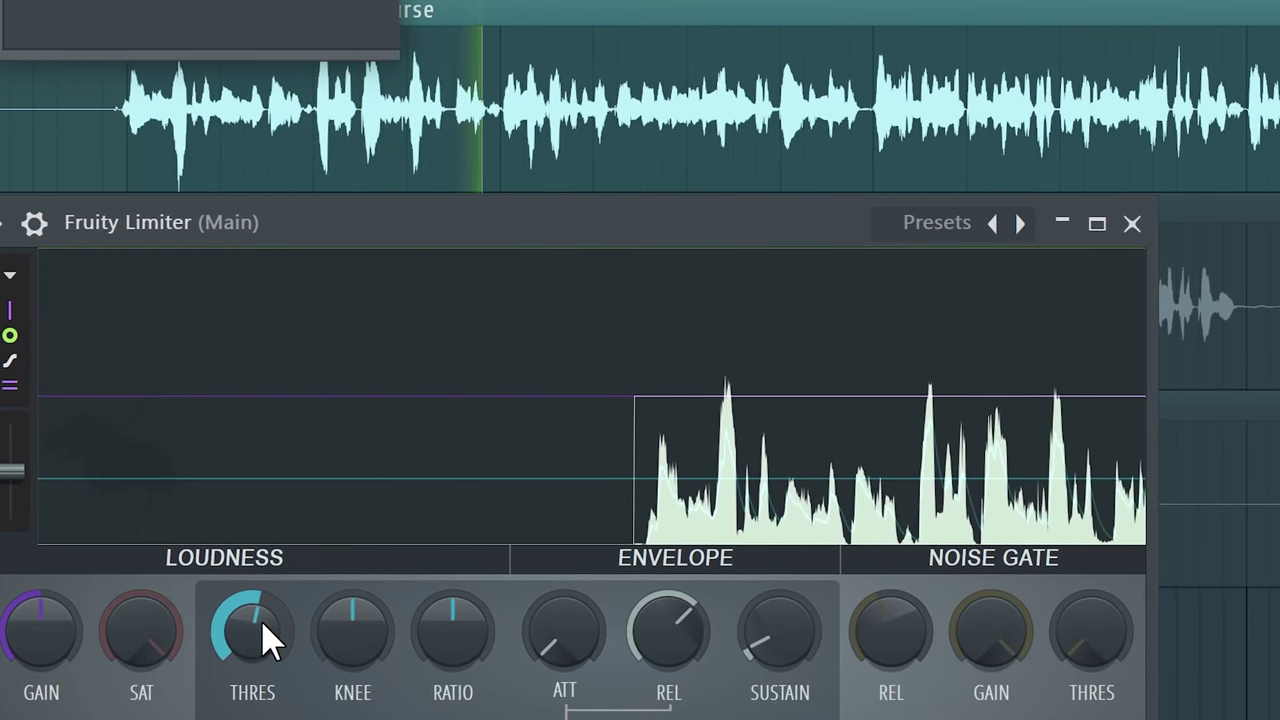
mouse_move(349, 510)
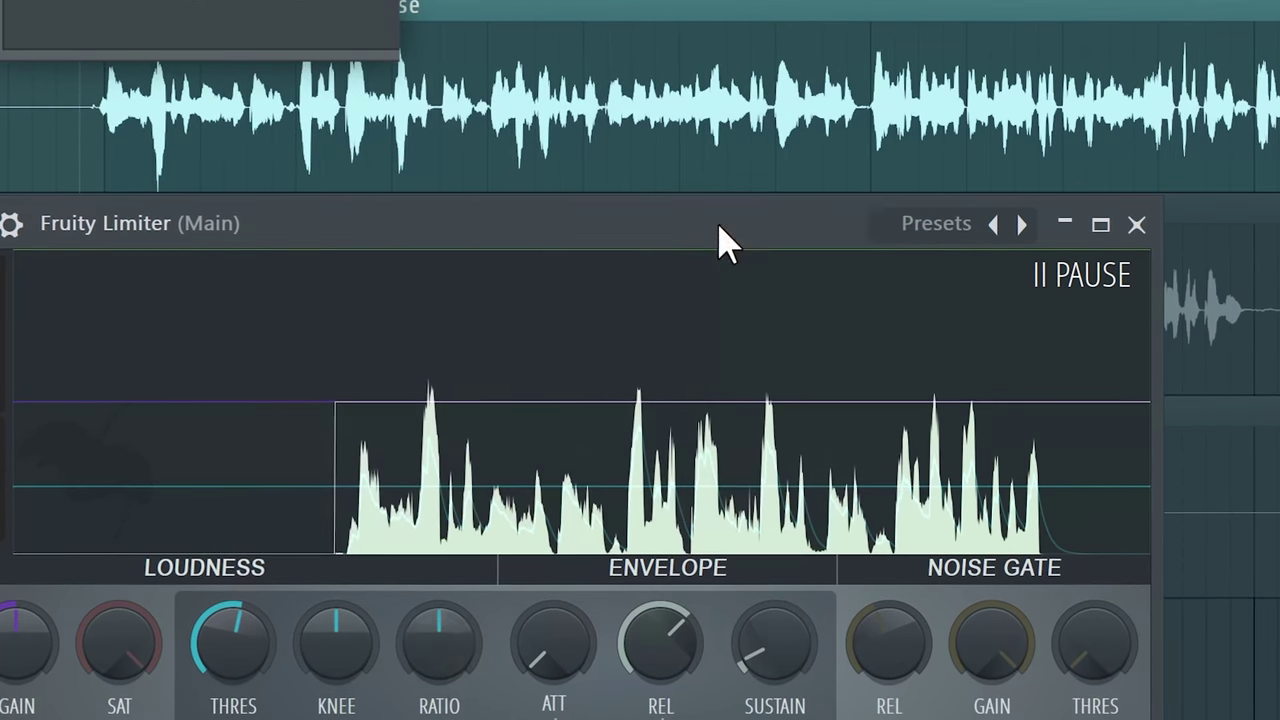
drag(231, 645, 231, 662)
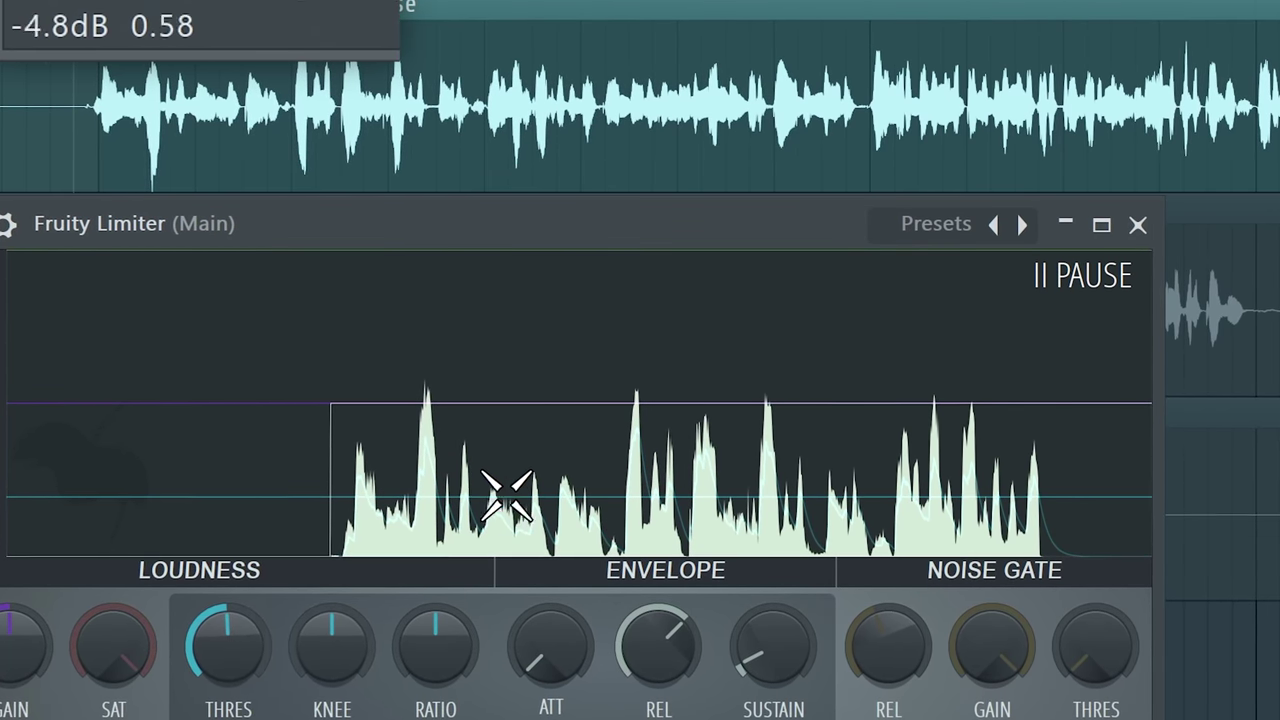
drag(434, 645, 440, 690)
mouse_move(434, 645)
mouse_down()
mouse_move(440, 690)
mouse_move(433, 640)
mouse_up()
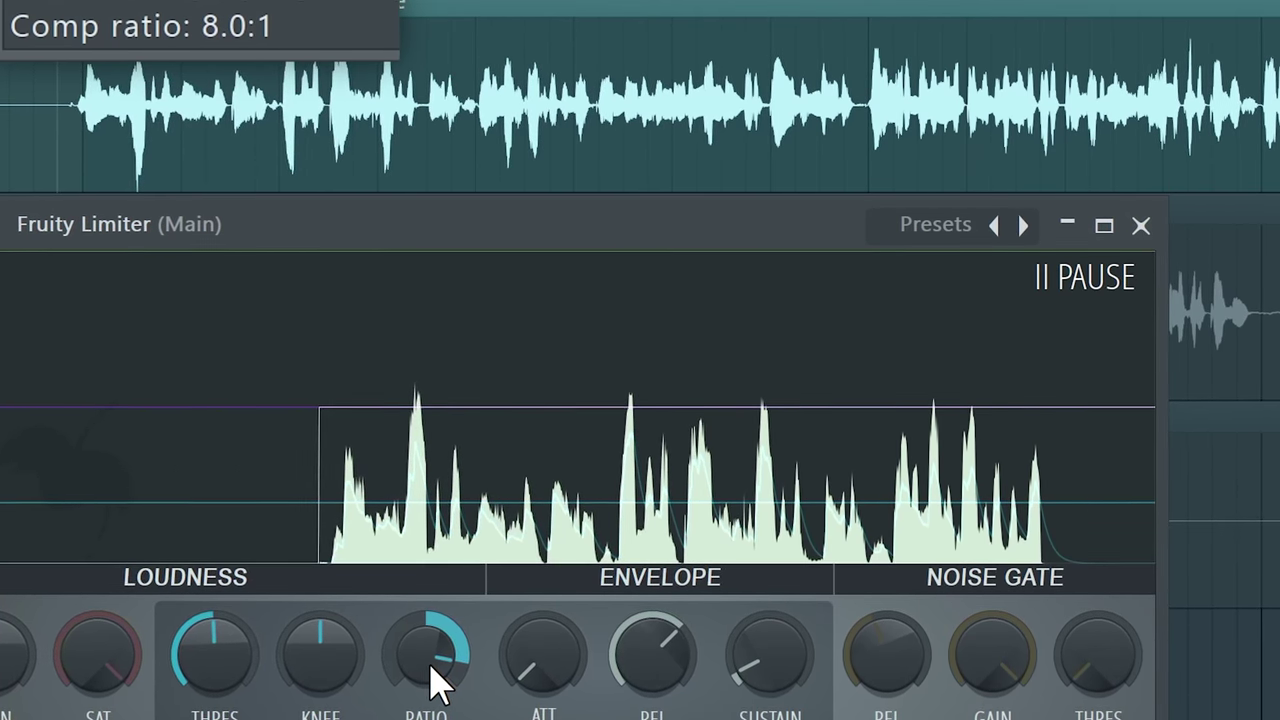
drag(430, 645, 425, 632)
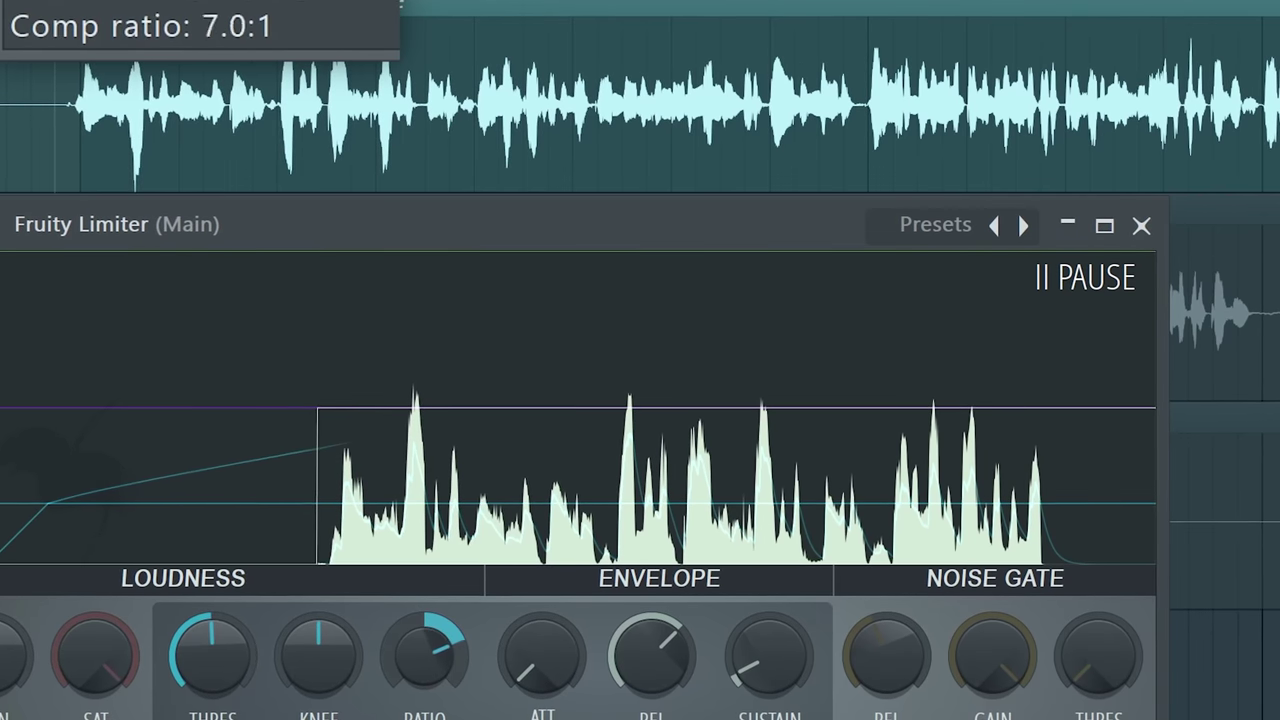
mouse_move(424, 652)
mouse_down()
mouse_move(424, 620)
mouse_move(424, 660)
mouse_up()
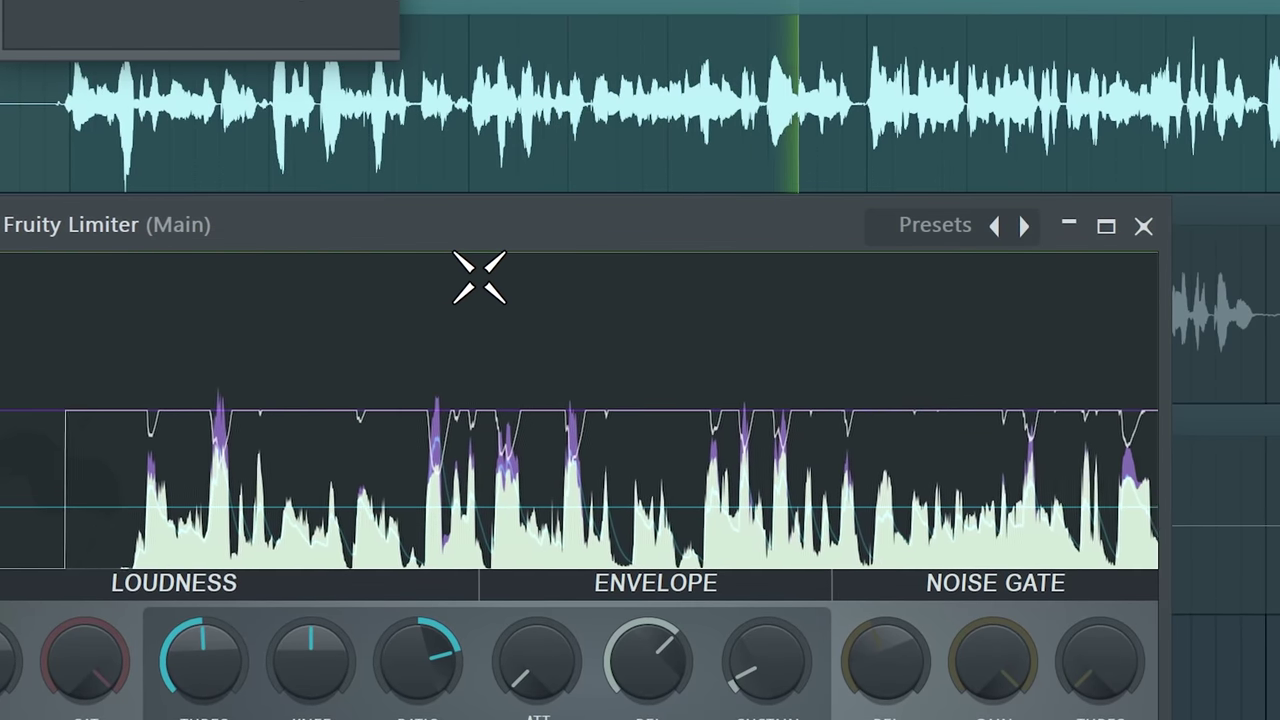
Freeze the display, drop the Main vocal threshold to about -14.7 dB, and replay the vocal.
click(381, 484)
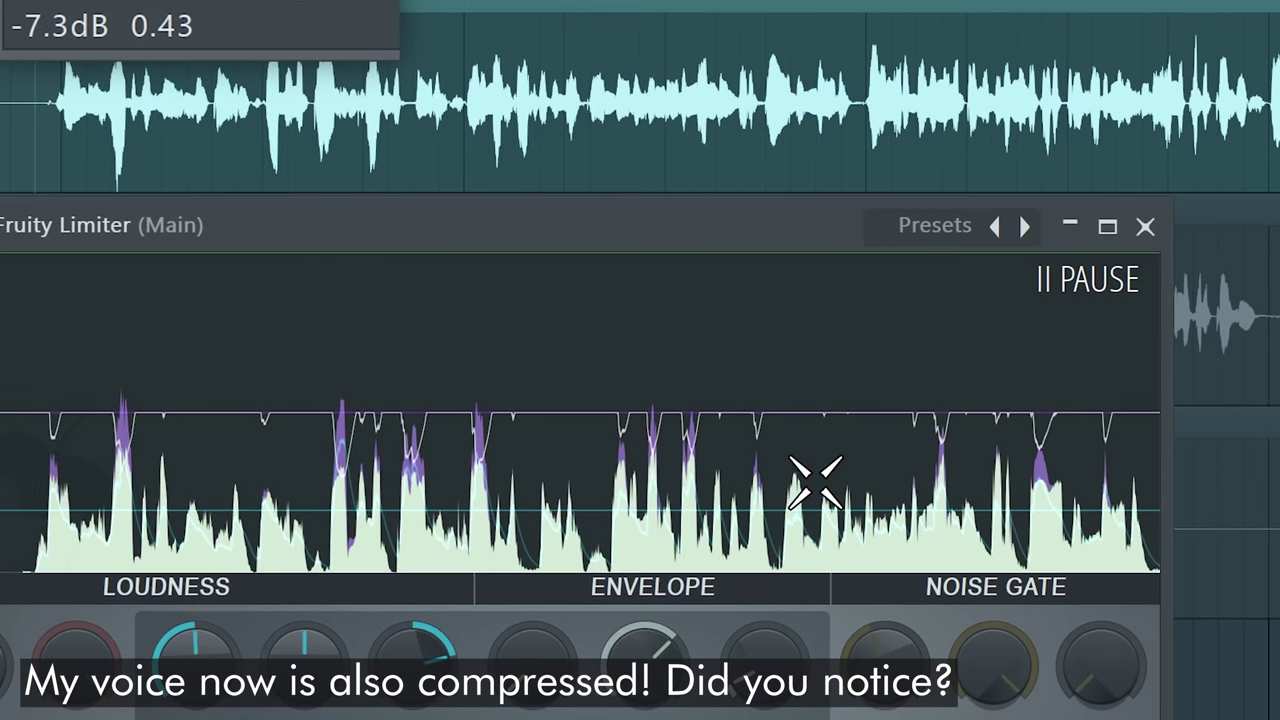
drag(815, 483, 641, 470)
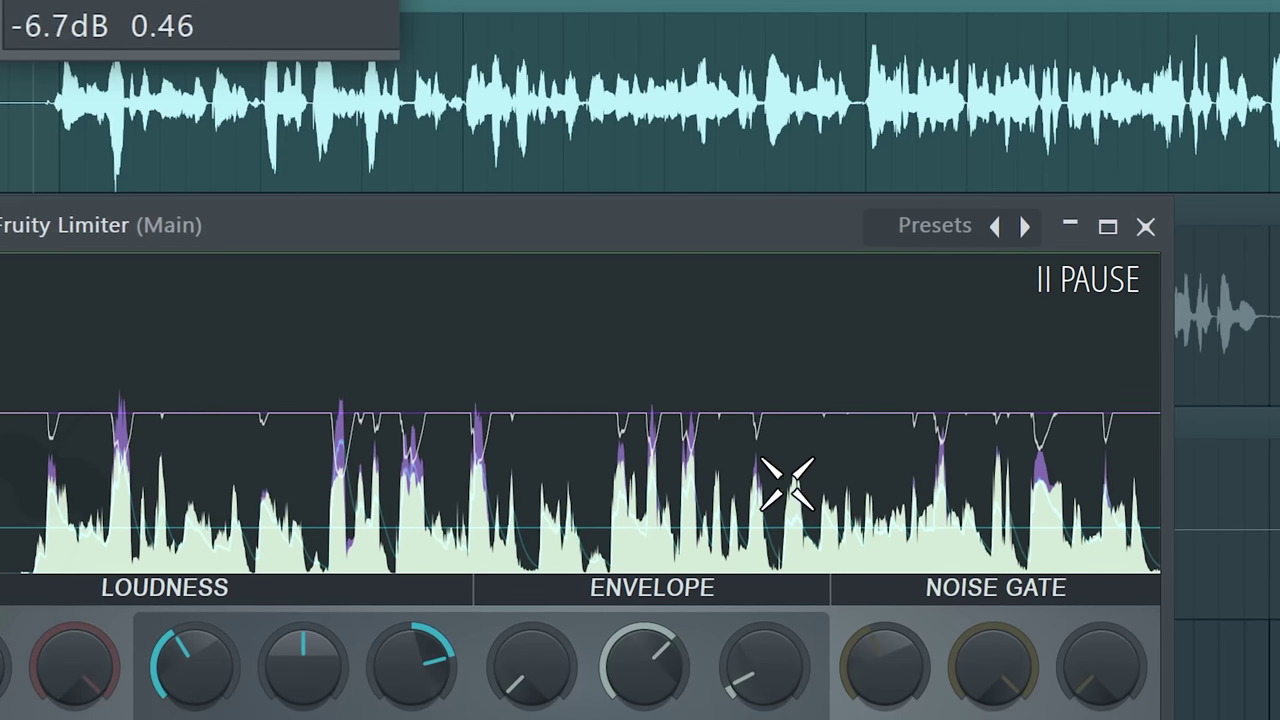
key(space)
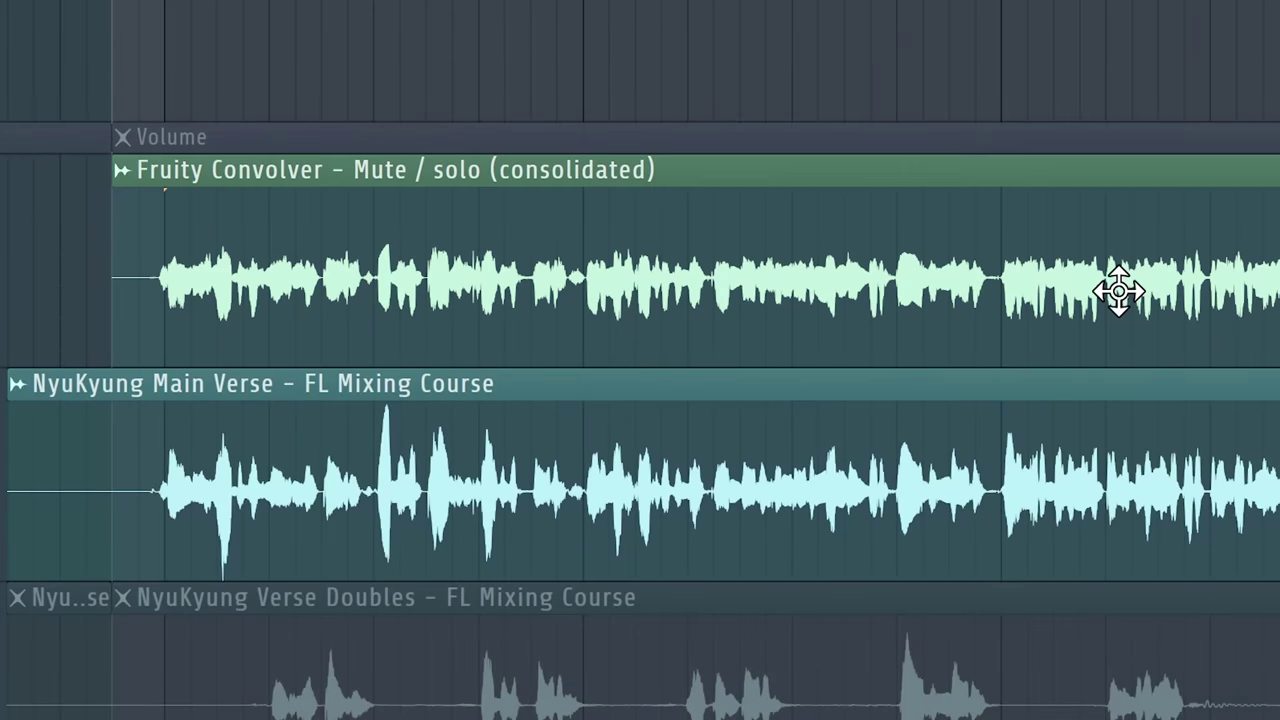
Select the Fruity Convolver clip and mute the Main Verse vocal clip.
click(486, 277)
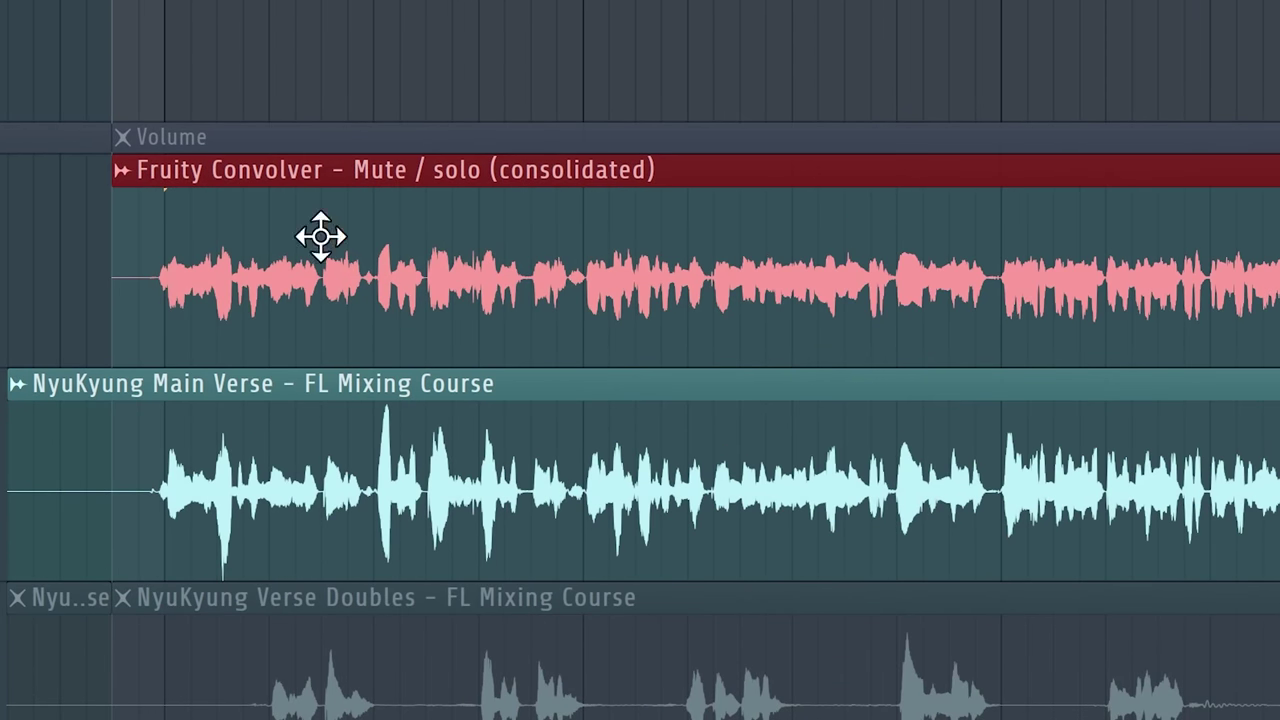
click(17, 383)
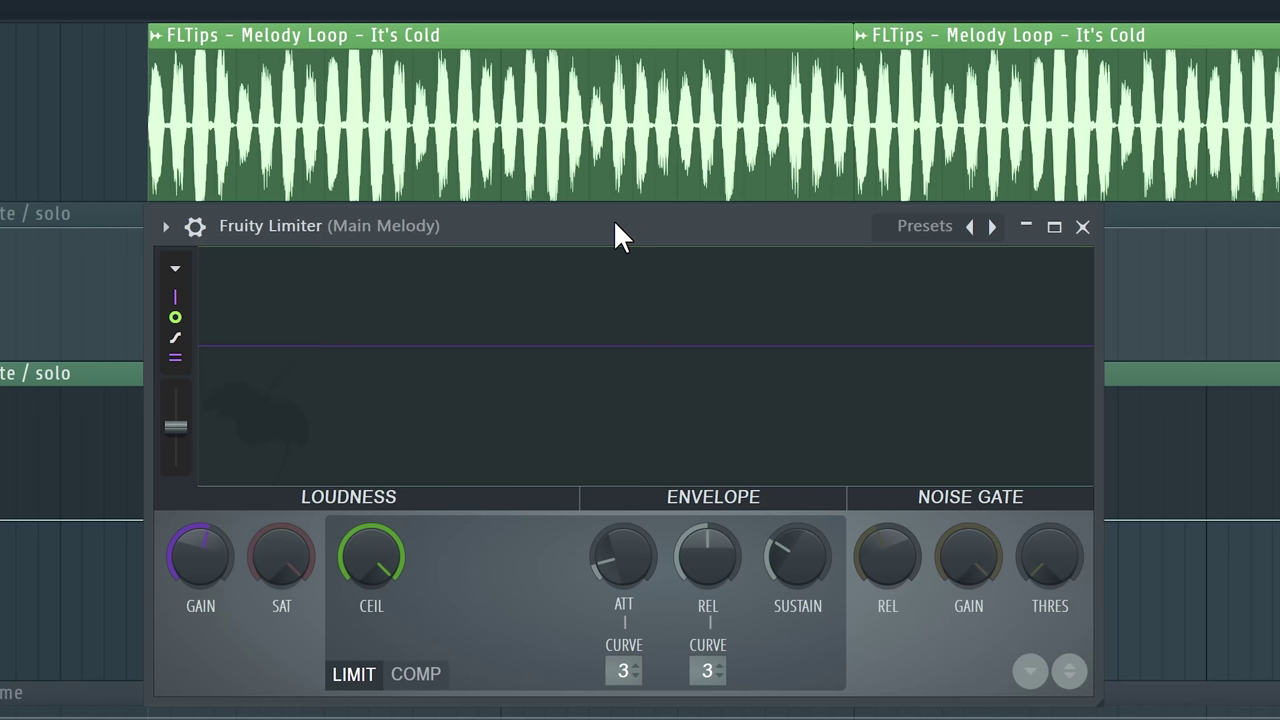
Play the Main Melody and pull its limiter ceiling well below full so peaks flatten.
drag(400, 538, 400, 470)
key(space)
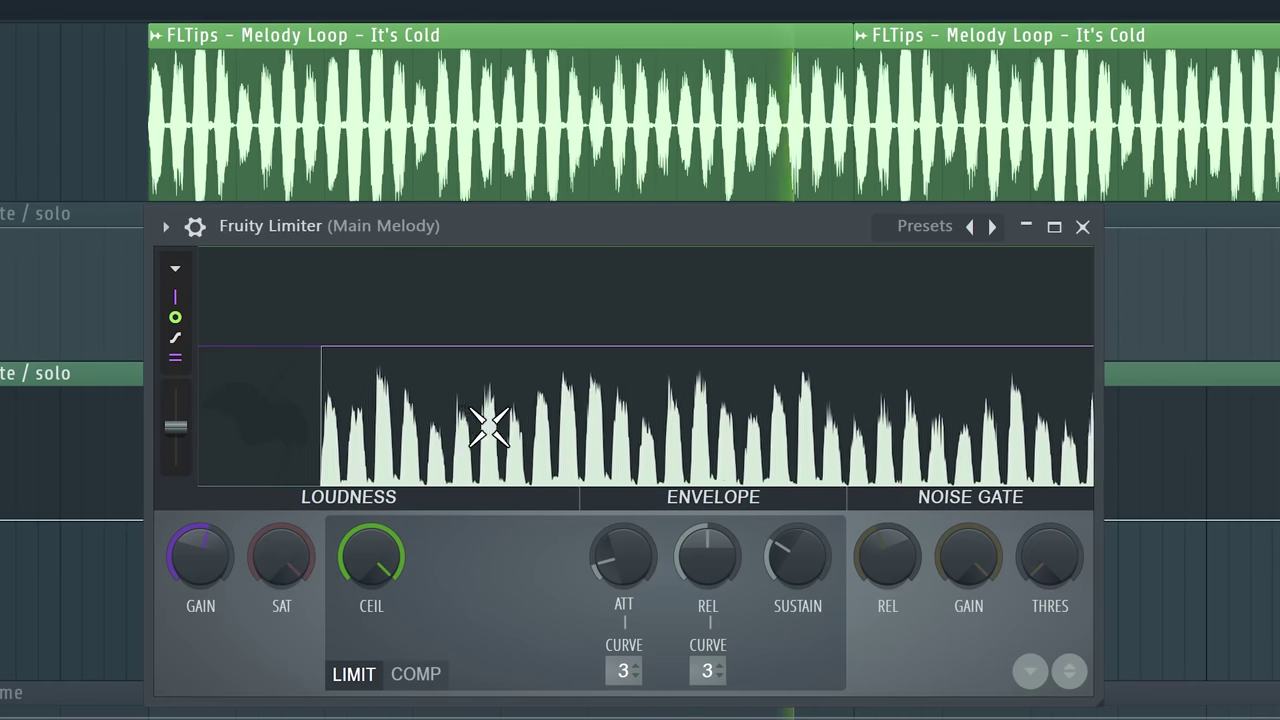
click(358, 421)
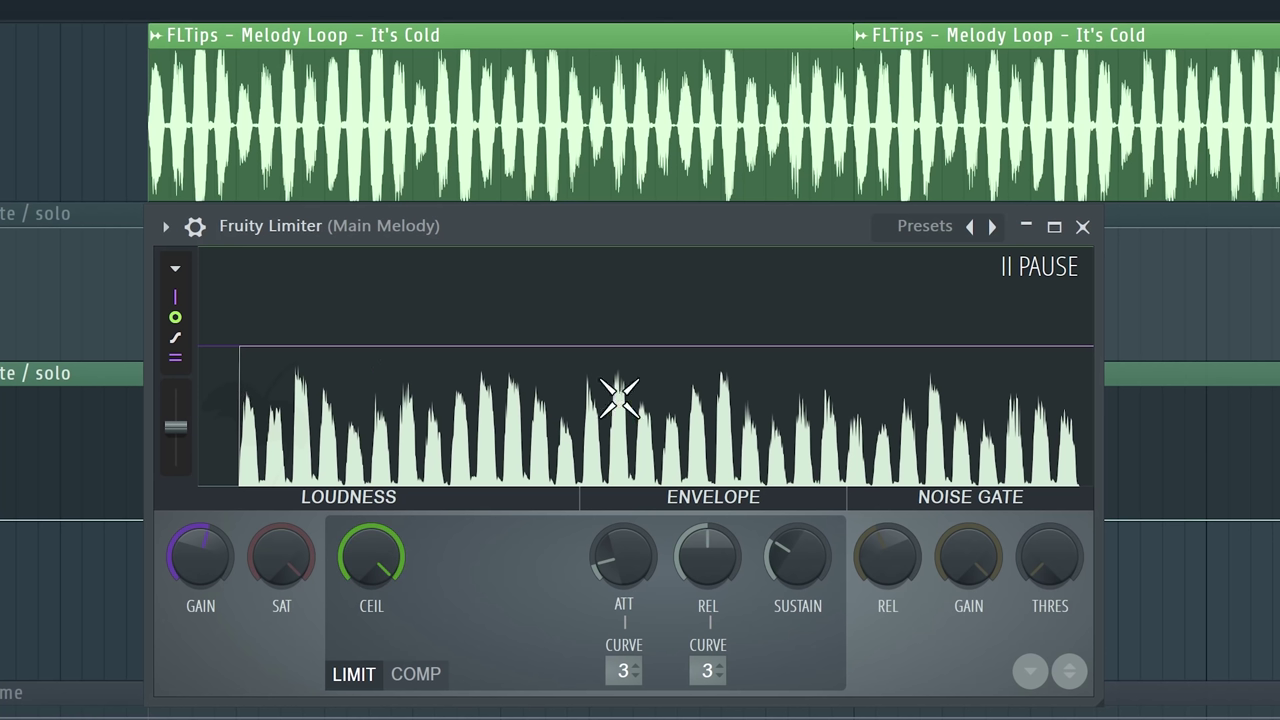
drag(371, 554, 371, 640)
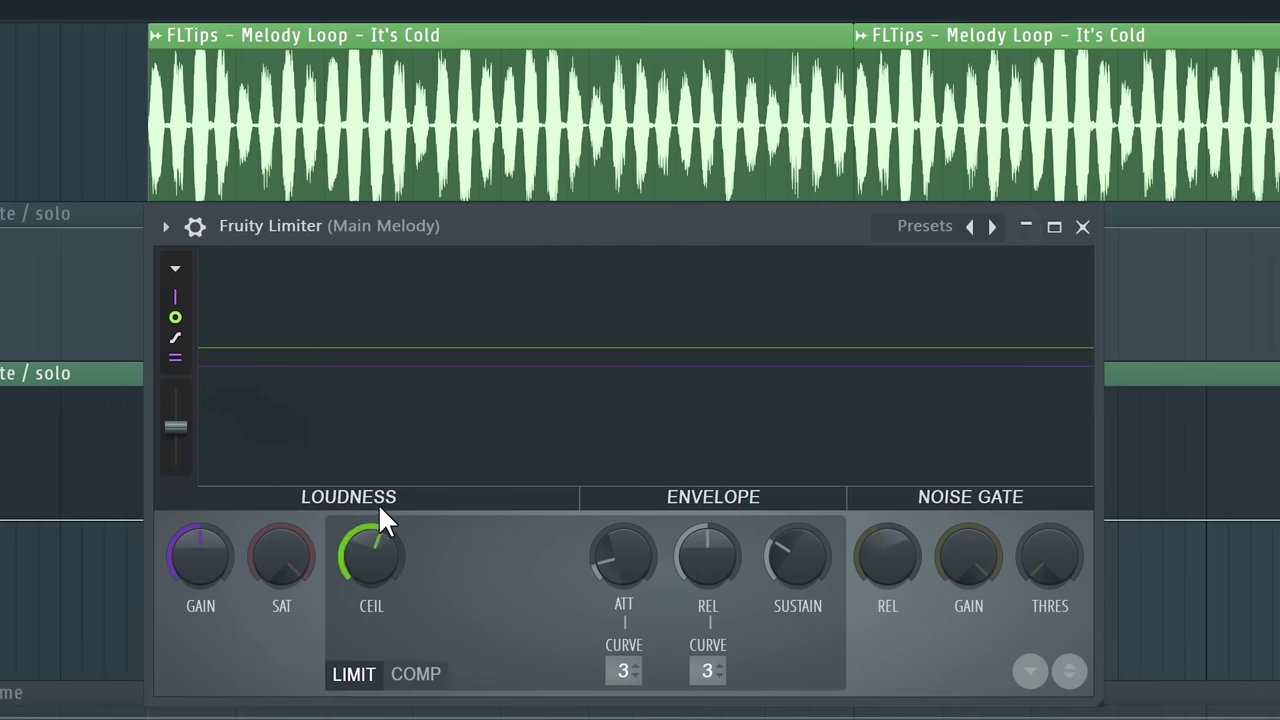
mouse_move(372, 552)
mouse_down()
mouse_move(372, 525)
mouse_move(372, 570)
mouse_up()
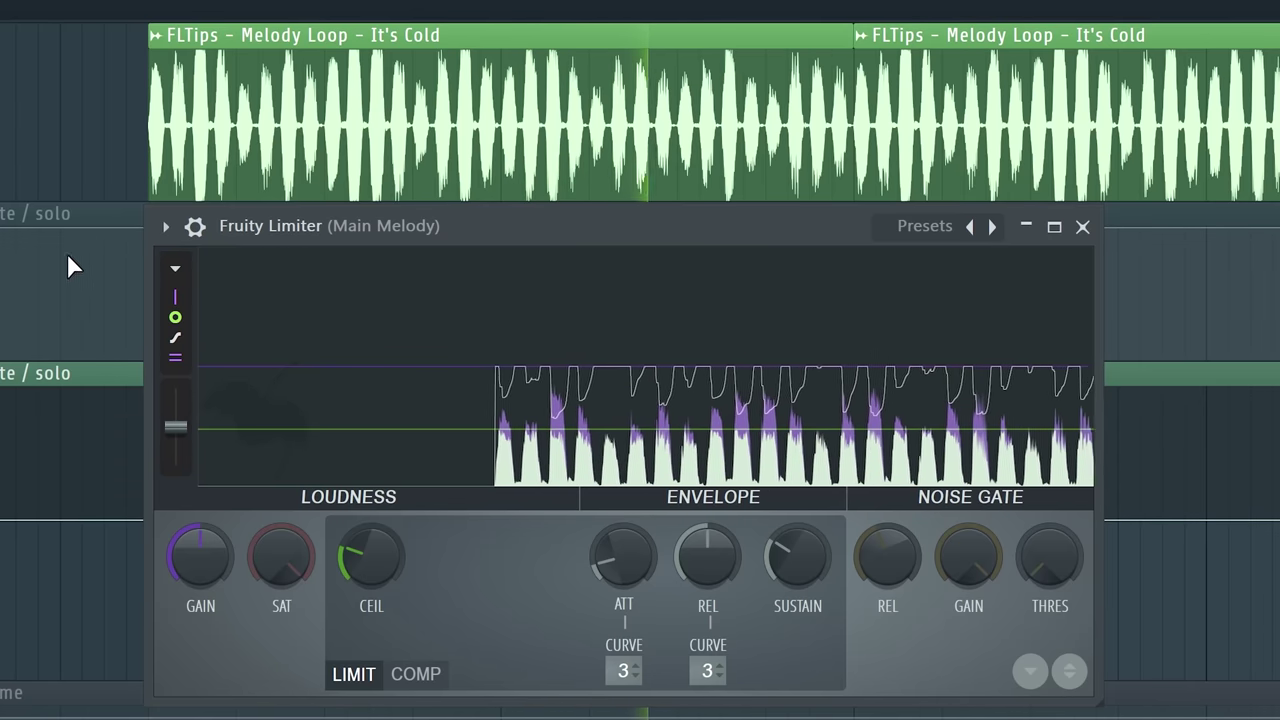
Experiment with the Main Melody limiter's gain and ceiling, ending with a slightly lower ceiling.
click(493, 408)
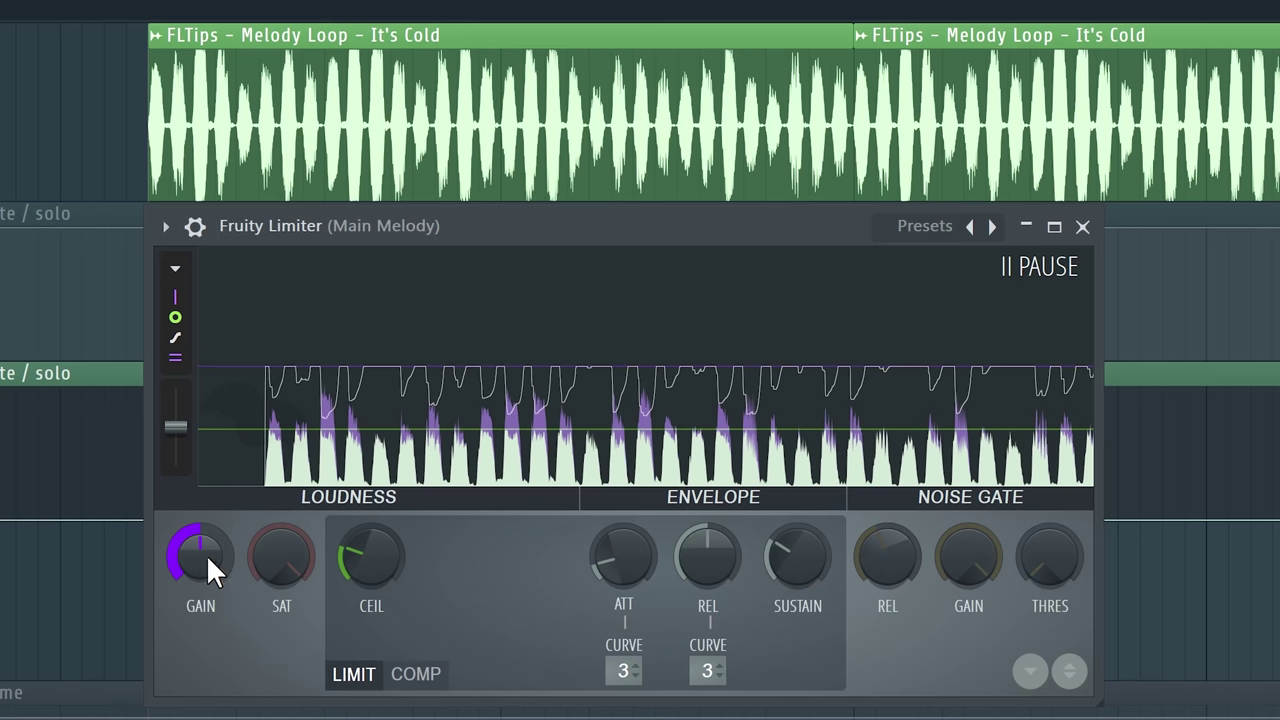
drag(200, 553, 200, 525)
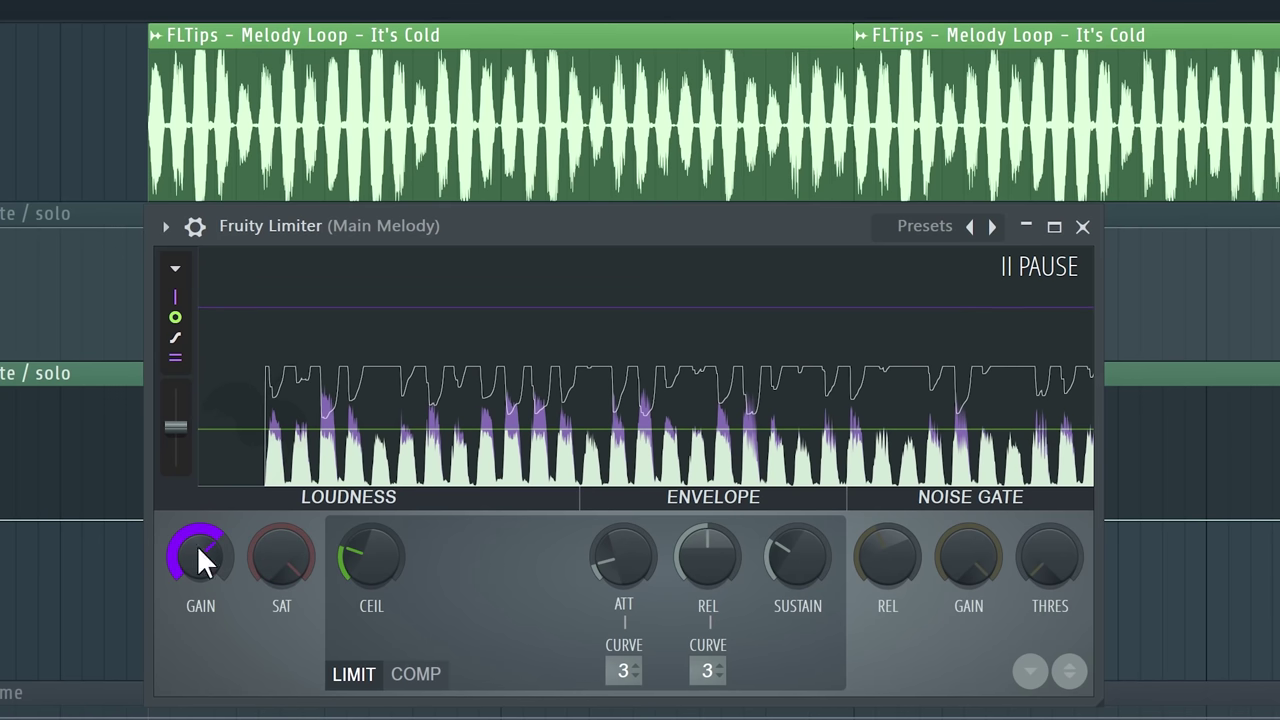
drag(393, 460, 350, 265)
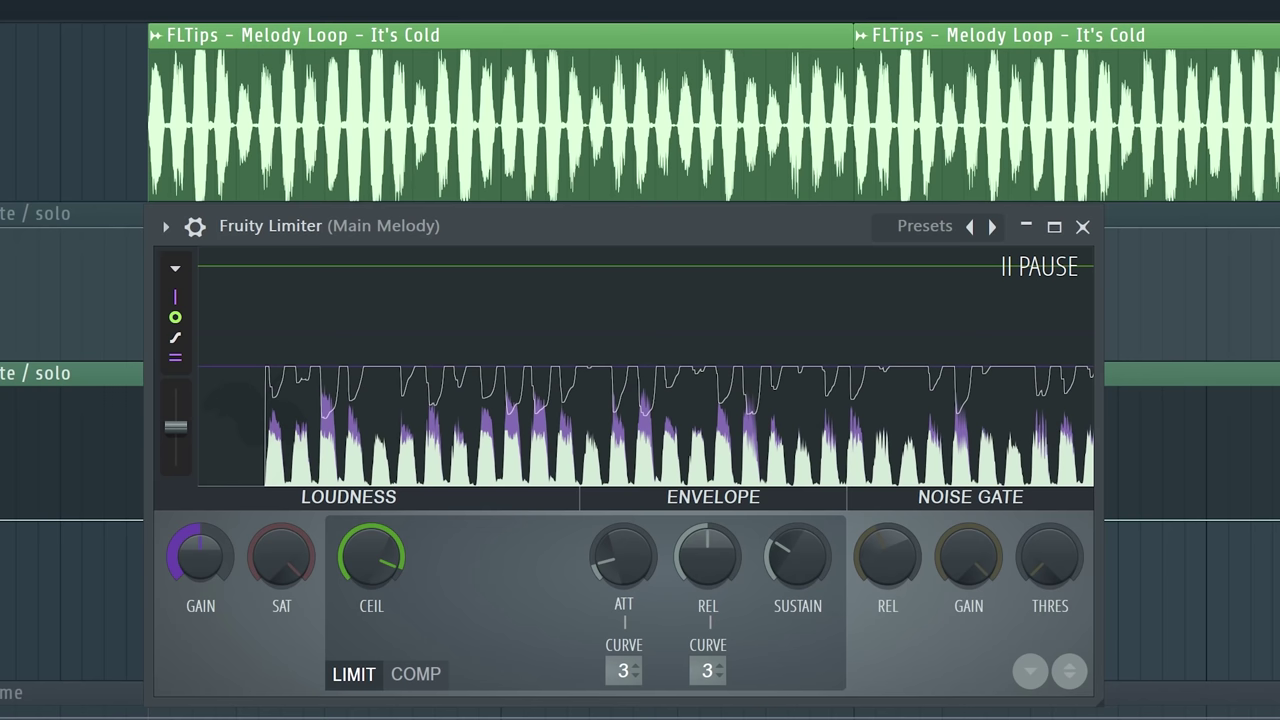
drag(350, 480, 393, 422)
drag(364, 560, 365, 571)
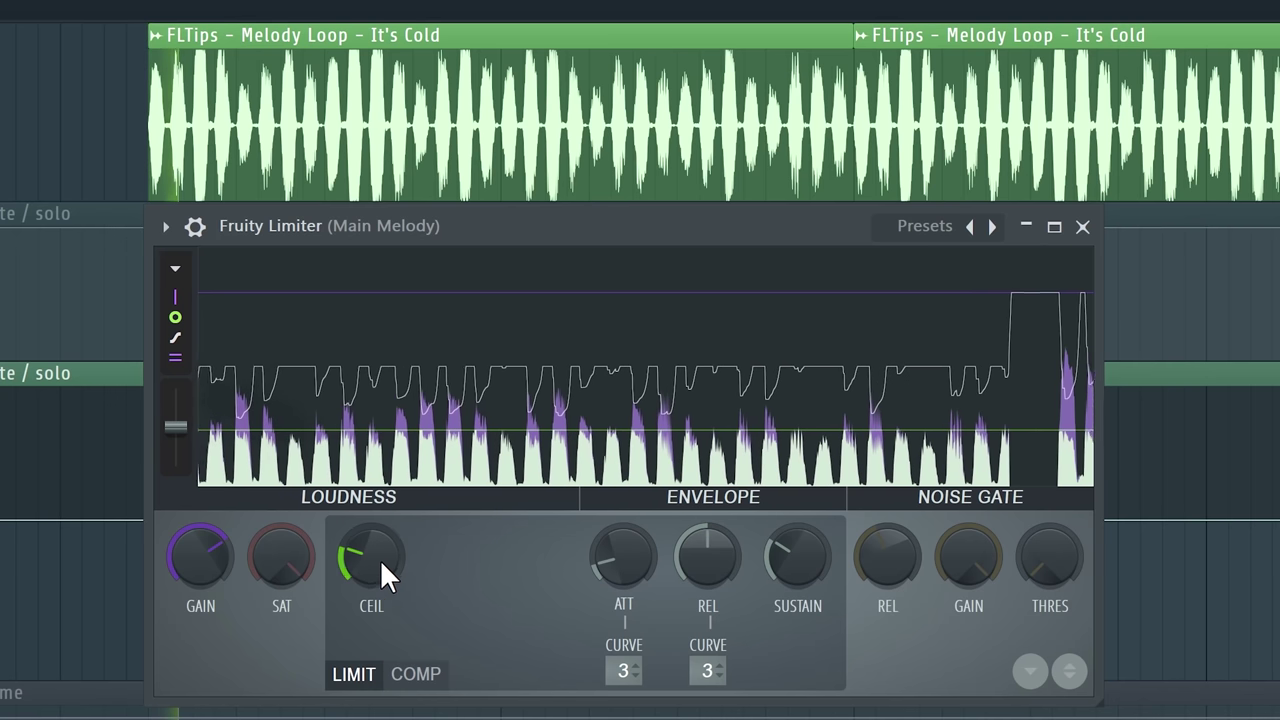
Bring the gain up to nearly full and switch the limiter to COMP mode.
drag(200, 556, 200, 620)
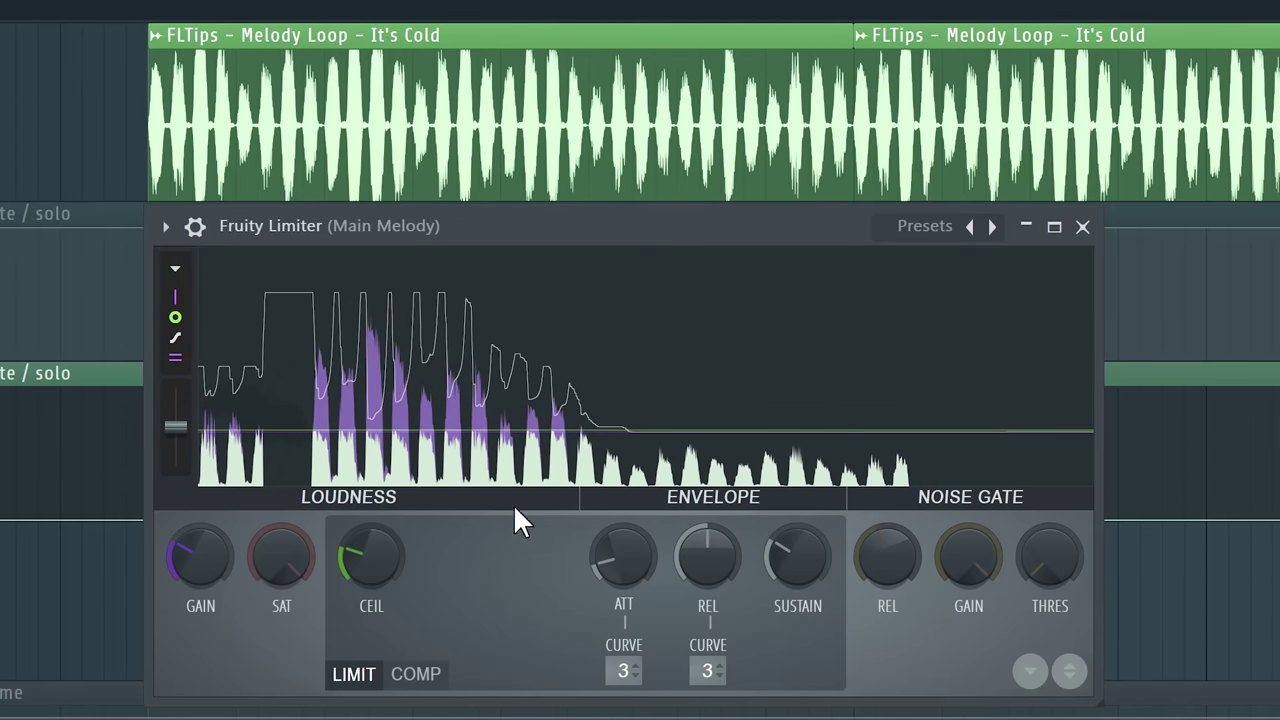
drag(200, 556, 200, 500)
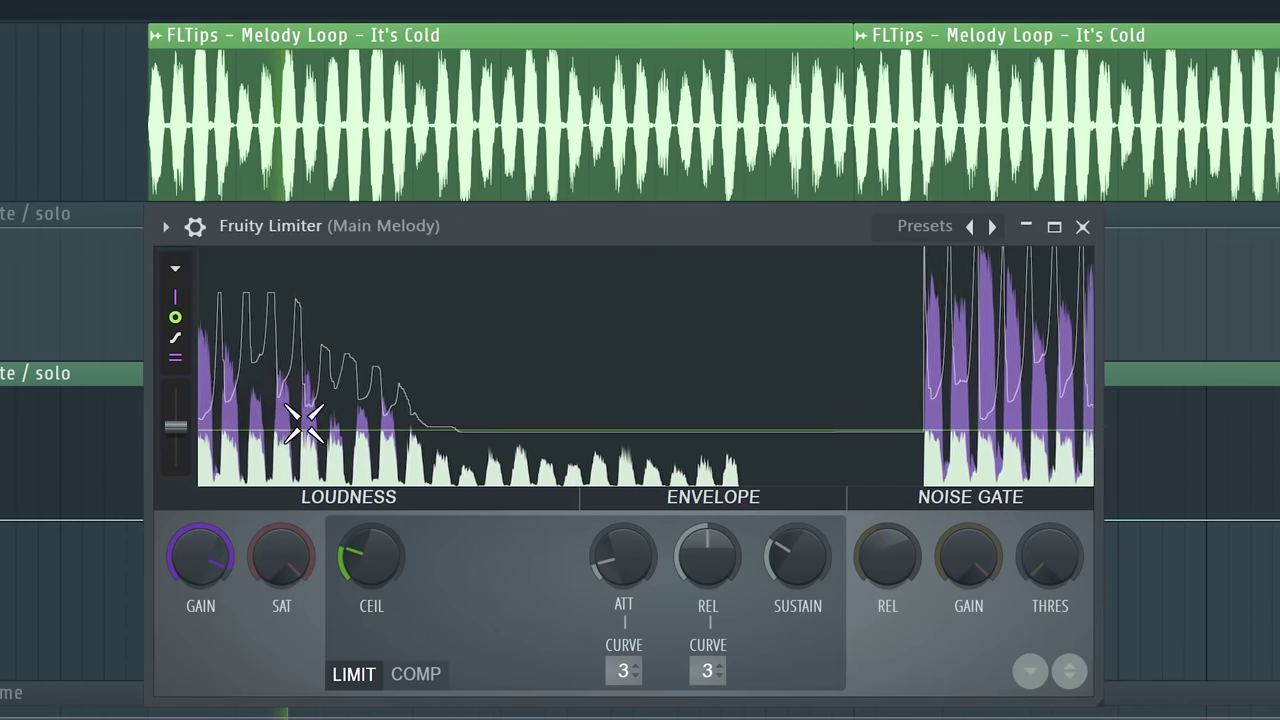
click(440, 420)
click(440, 682)
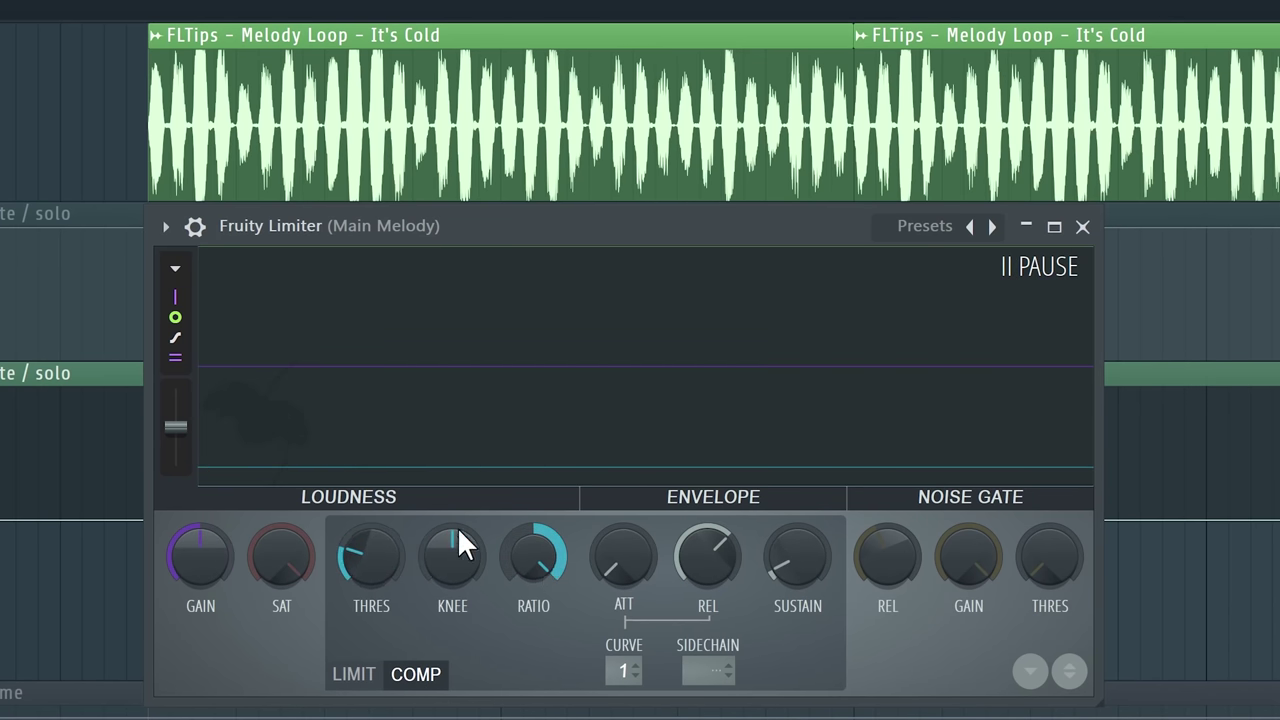
Raise the threshold, lower the gain, and set the Main Melody plugin back to LIMIT mode.
mouse_move(372, 558)
mouse_down()
mouse_move(372, 540)
mouse_move(363, 552)
mouse_up()
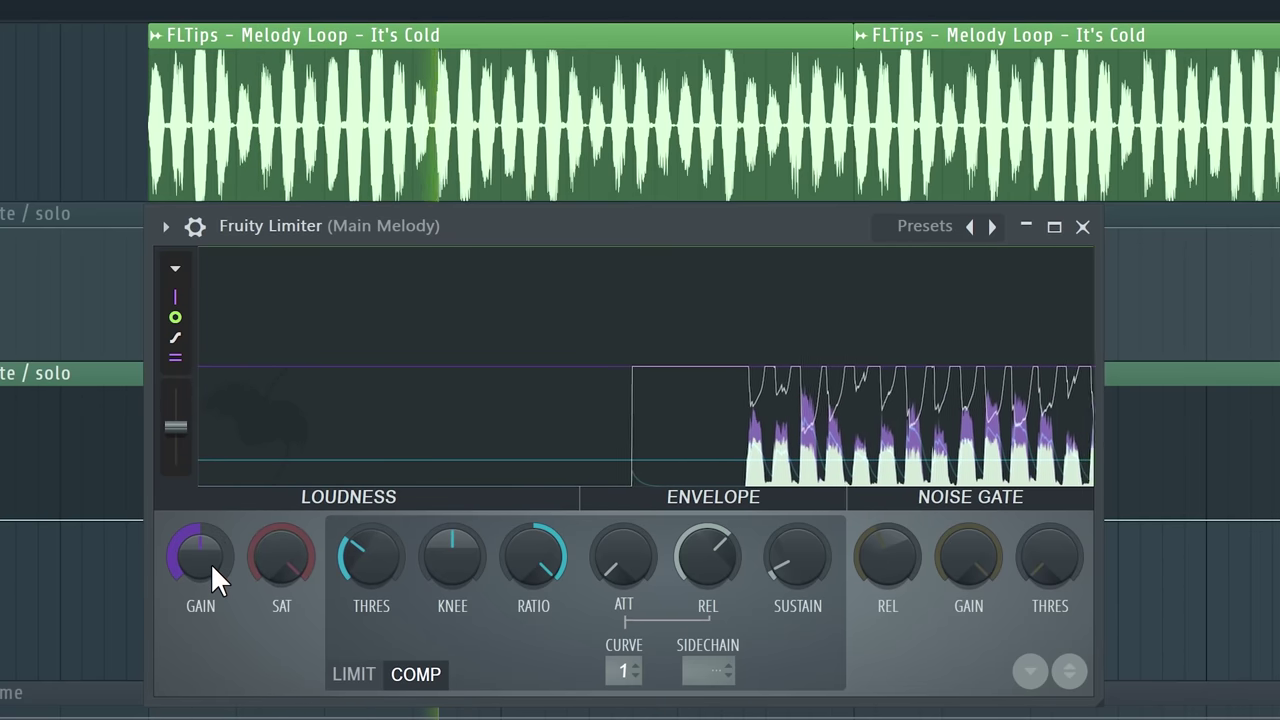
drag(206, 564, 234, 553)
click(354, 674)
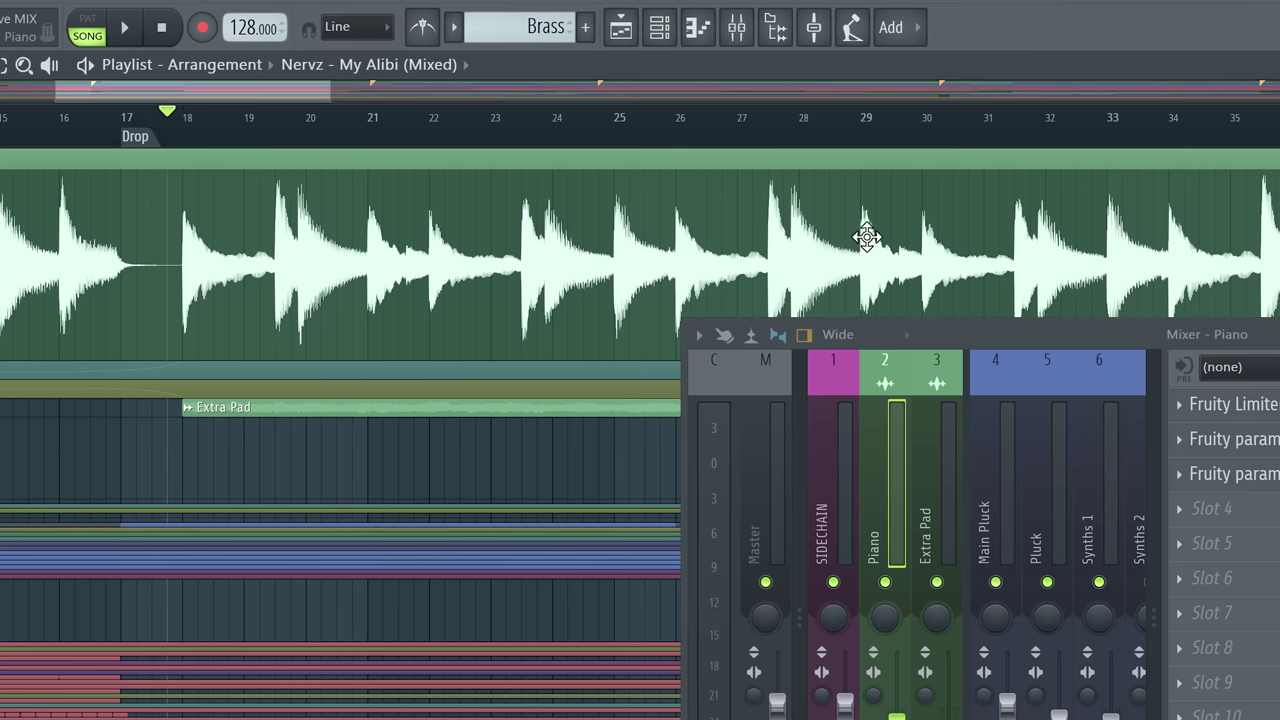
Audition the song with the Piano mixer channel soloed, then unsoloed.
right_click(885, 582)
key(space)
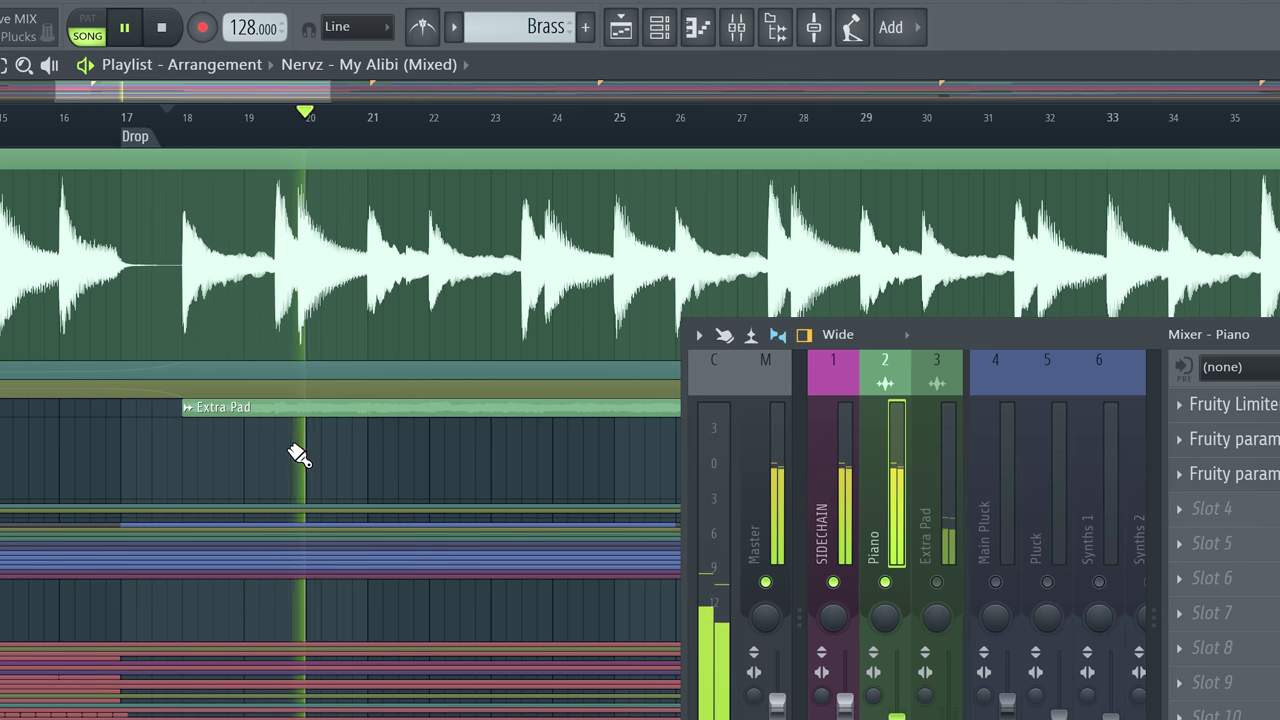
key(space)
right_click(885, 582)
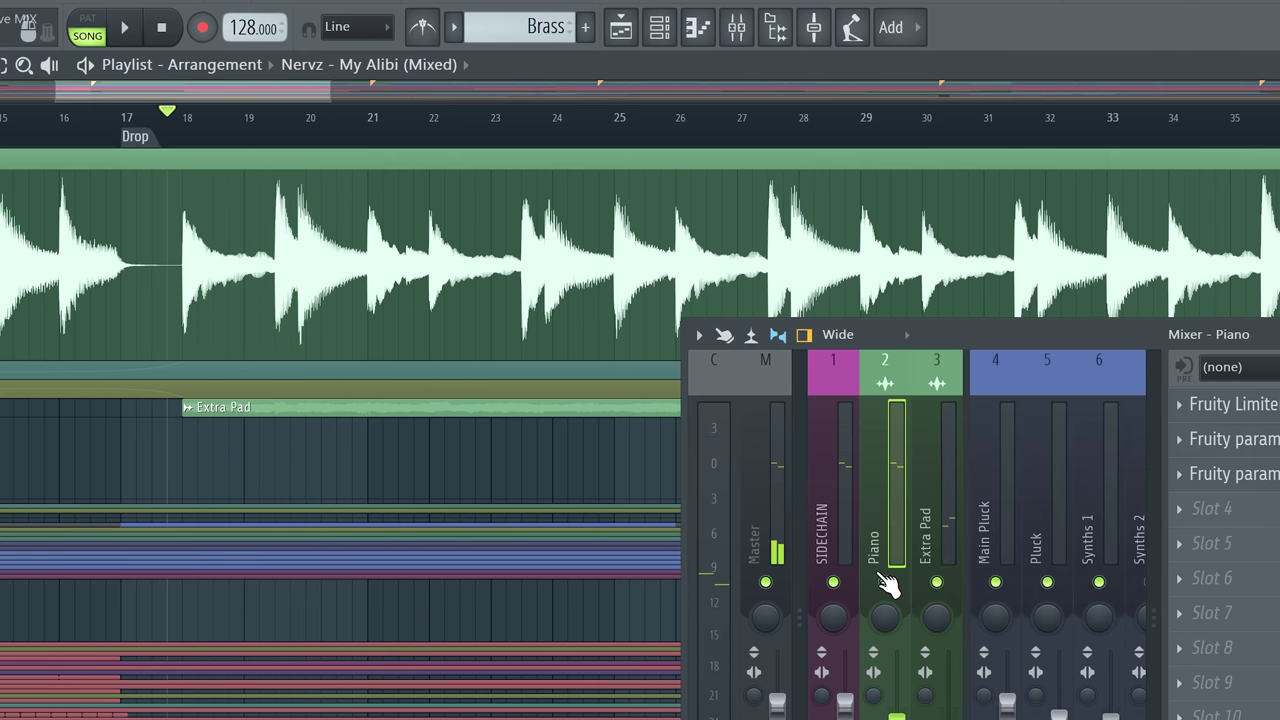
key(space)
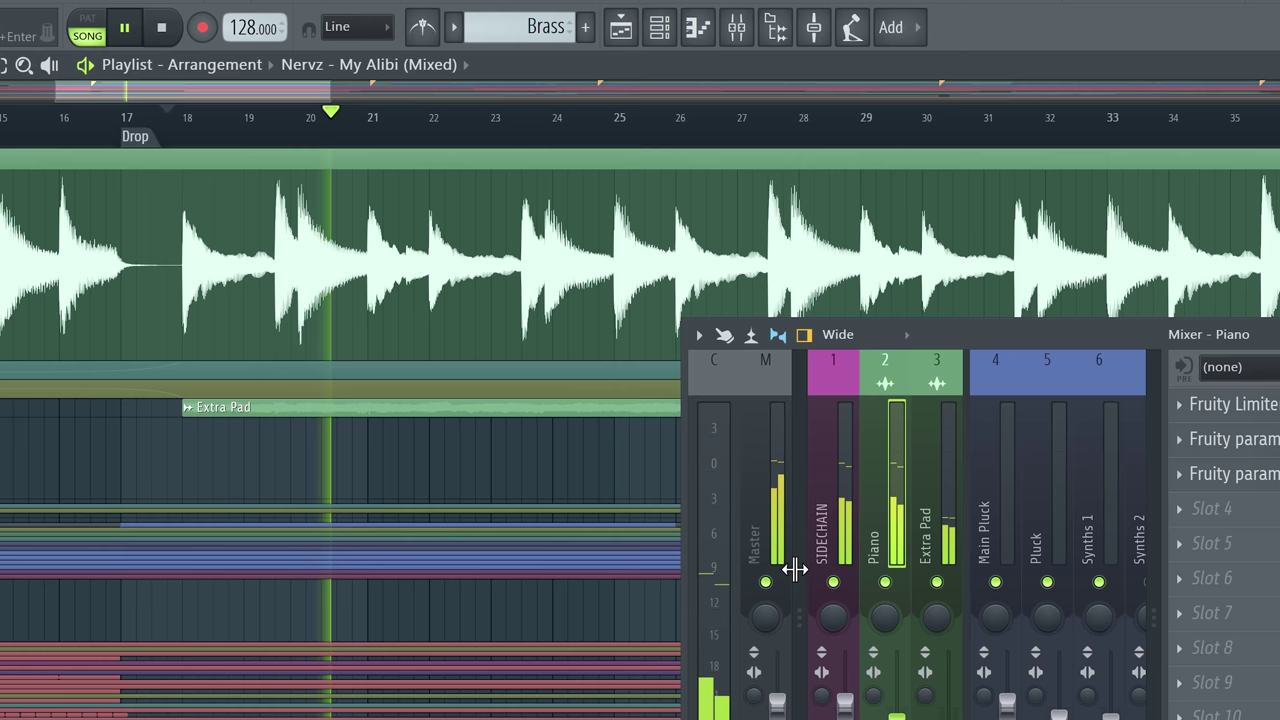
key(space)
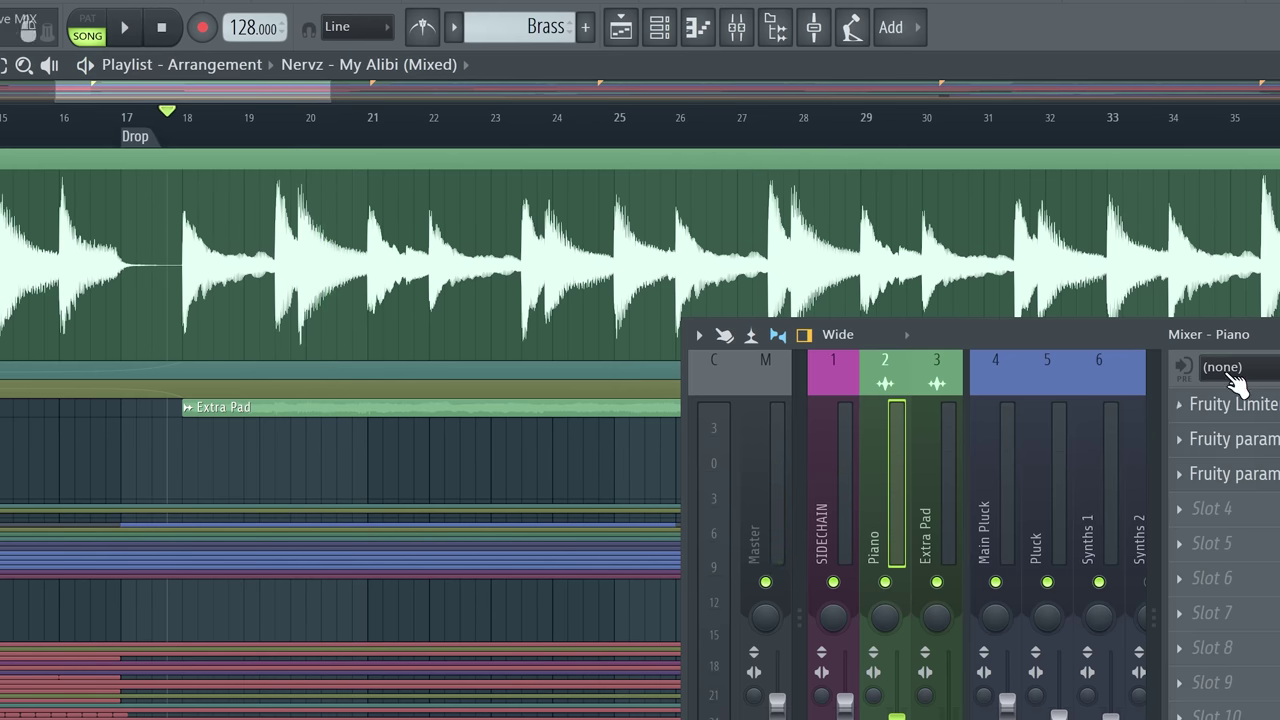
Insert Fruity Limiter on the Piano mixer channel.
click(1236, 514)
click(830, 308)
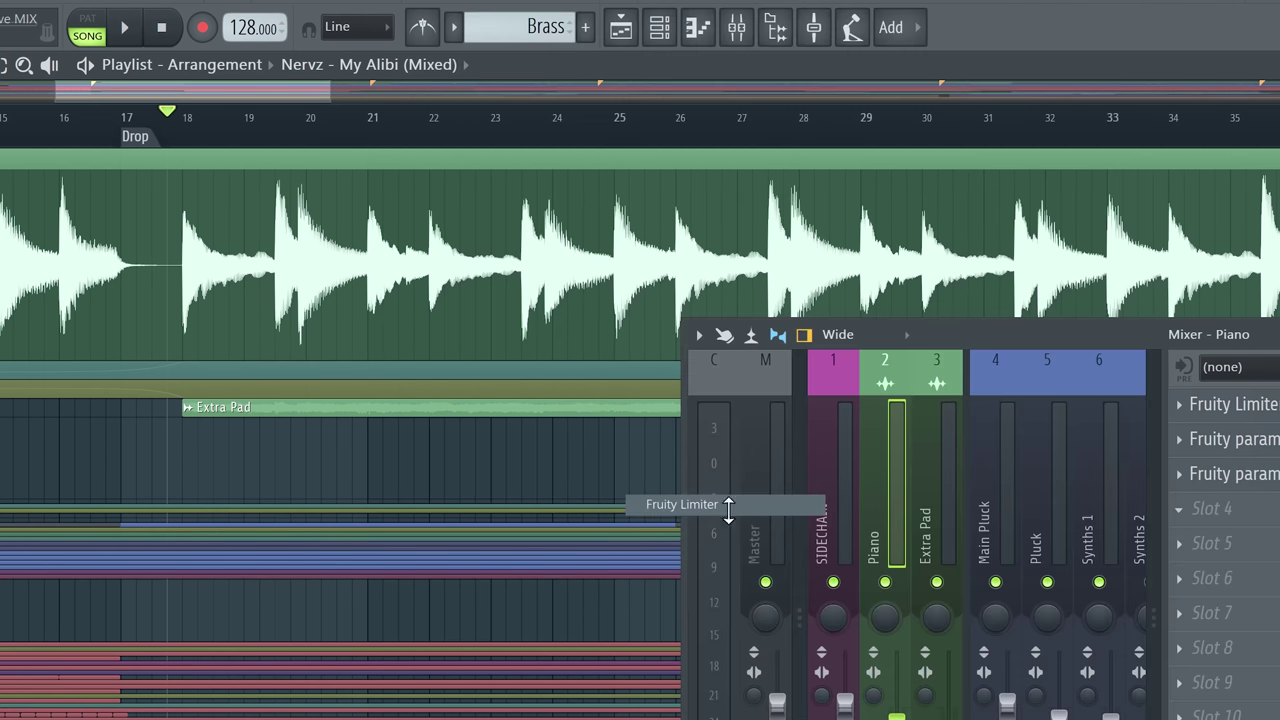
drag(1205, 280, 1209, 283)
click(568, 266)
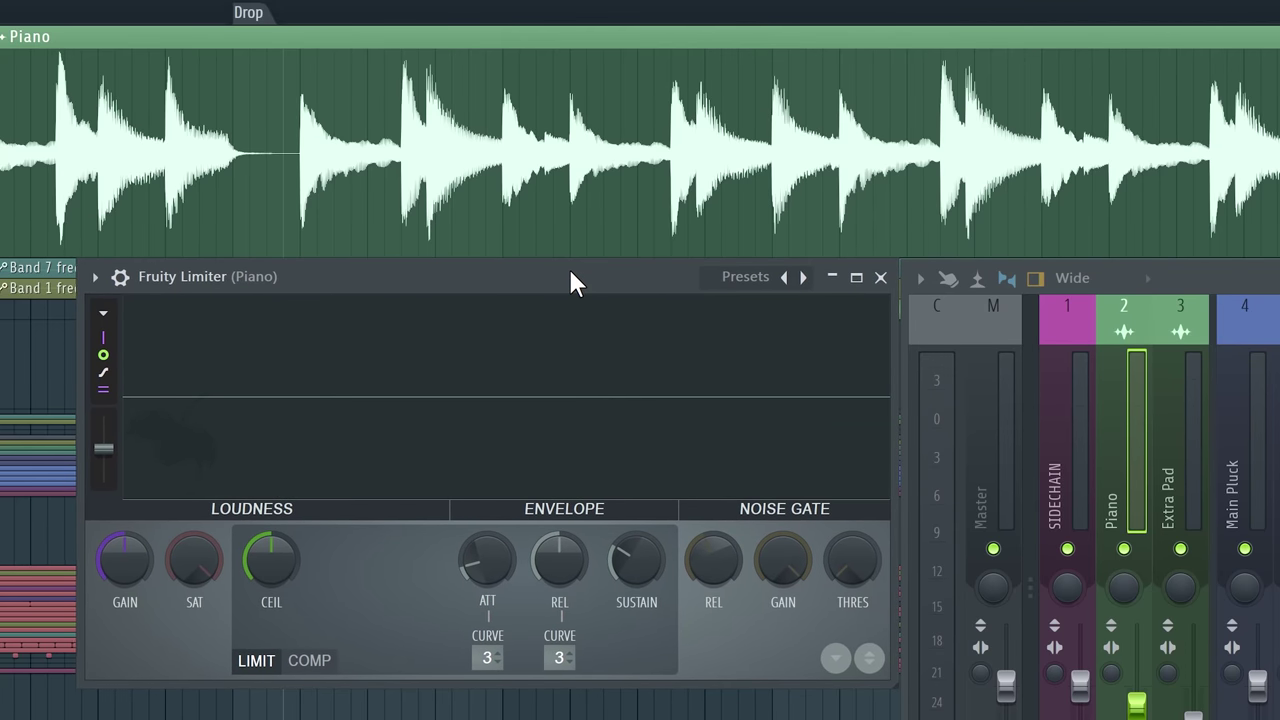
click(371, 191)
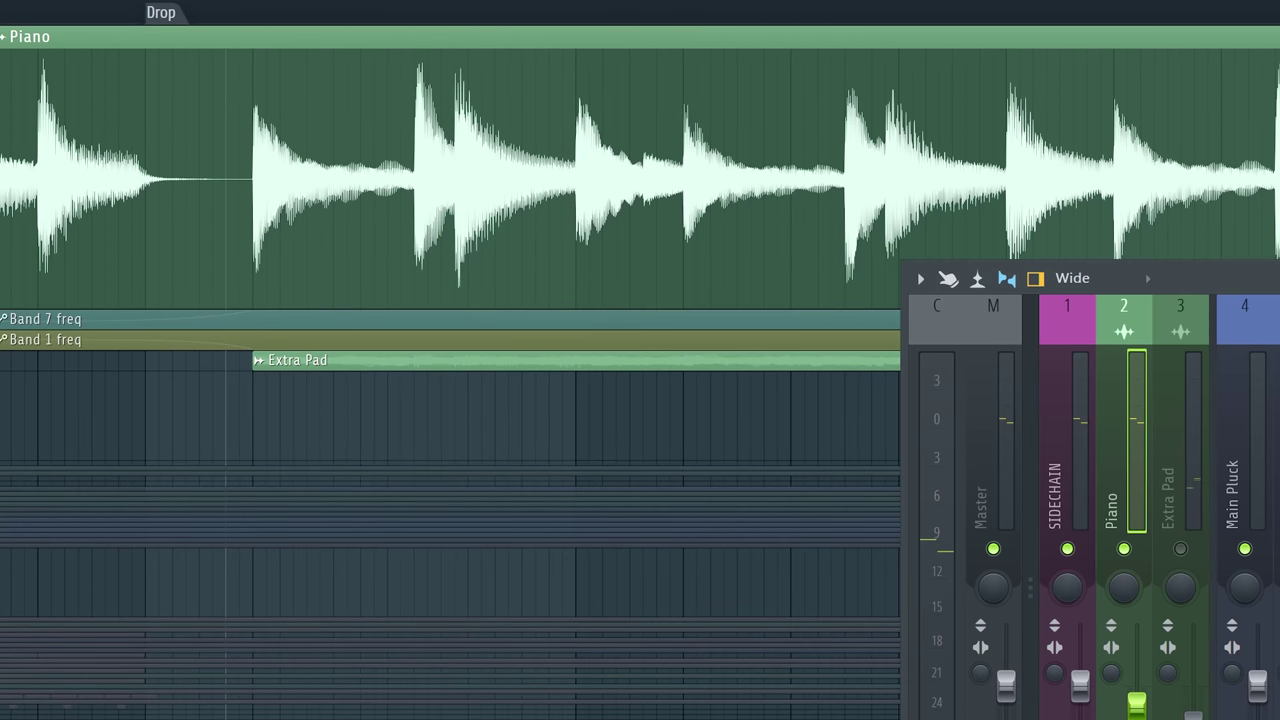
Play the song with the Extra Pad clip muted.
key(space)
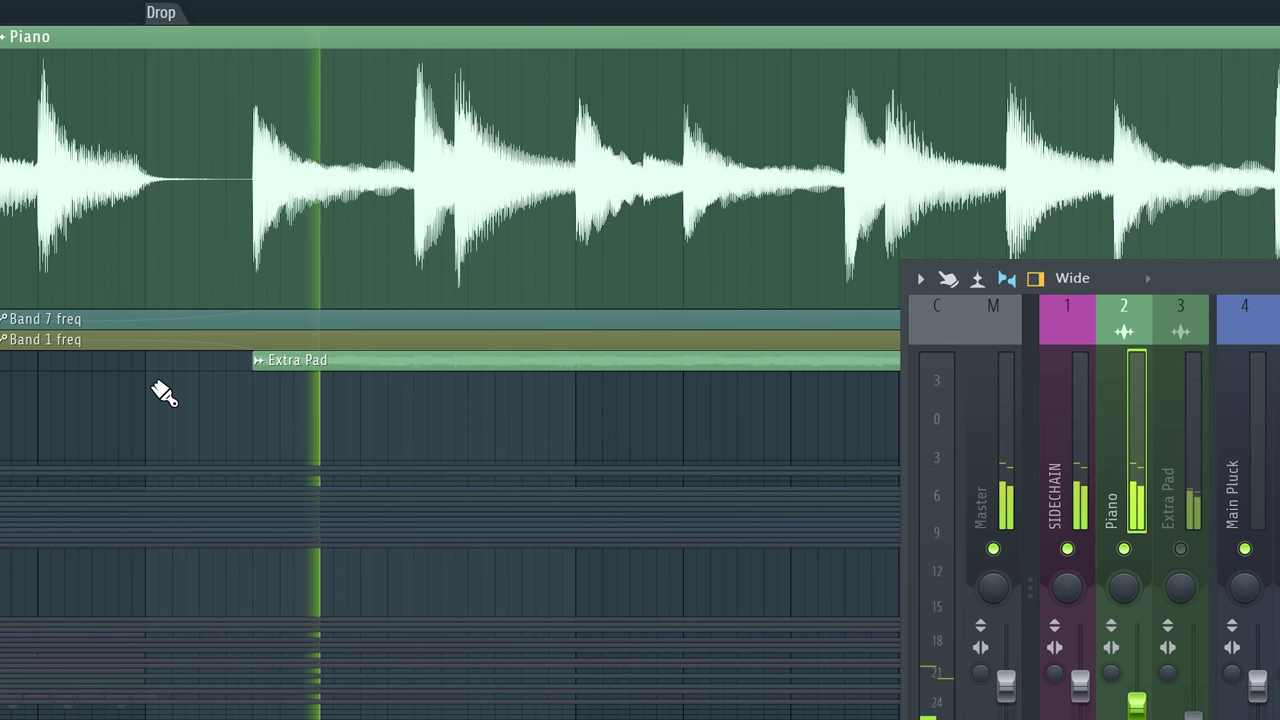
click(3, 390)
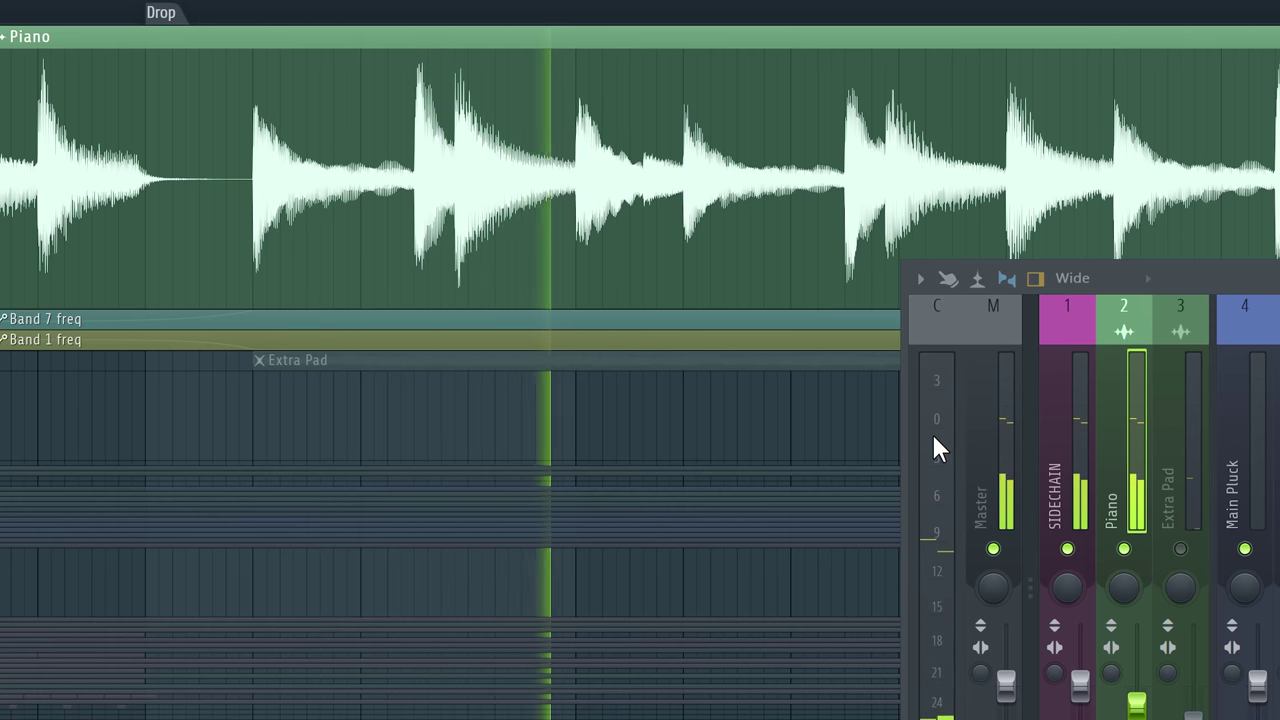
key(space)
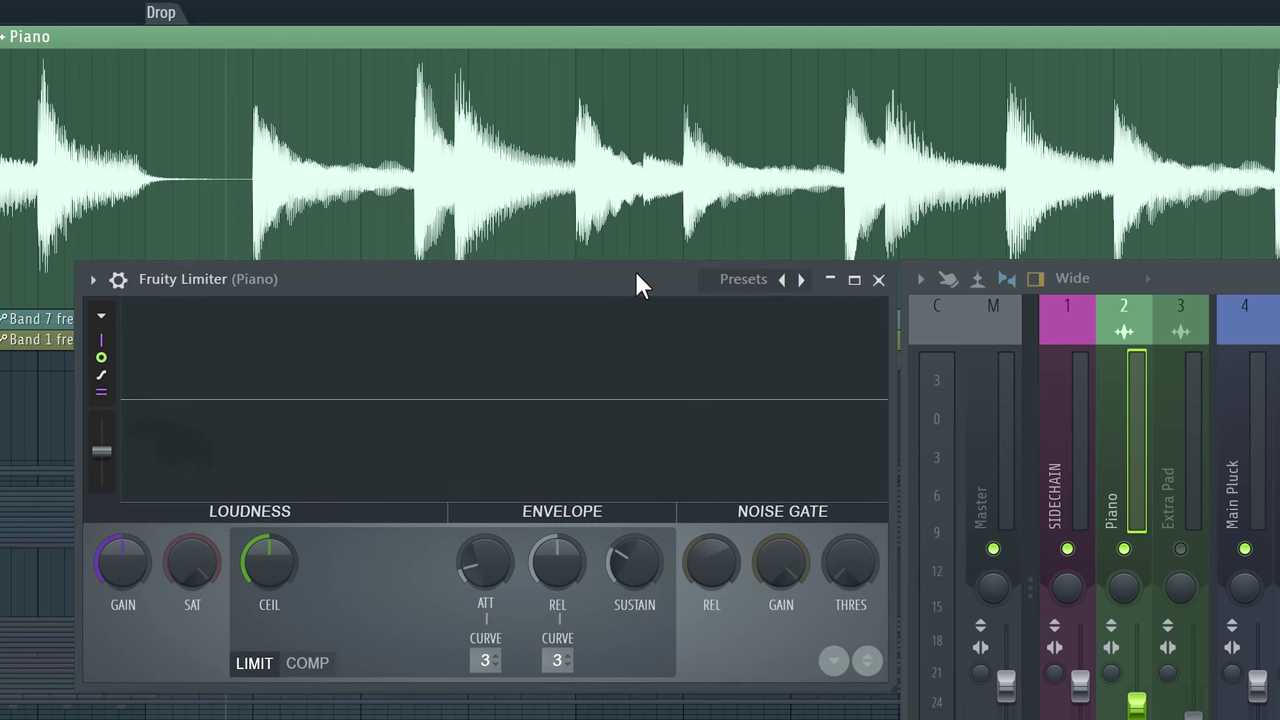
Switch the Piano limiter to compressor mode with a -2.0 dB threshold and audition it.
drag(634, 270, 645, 309)
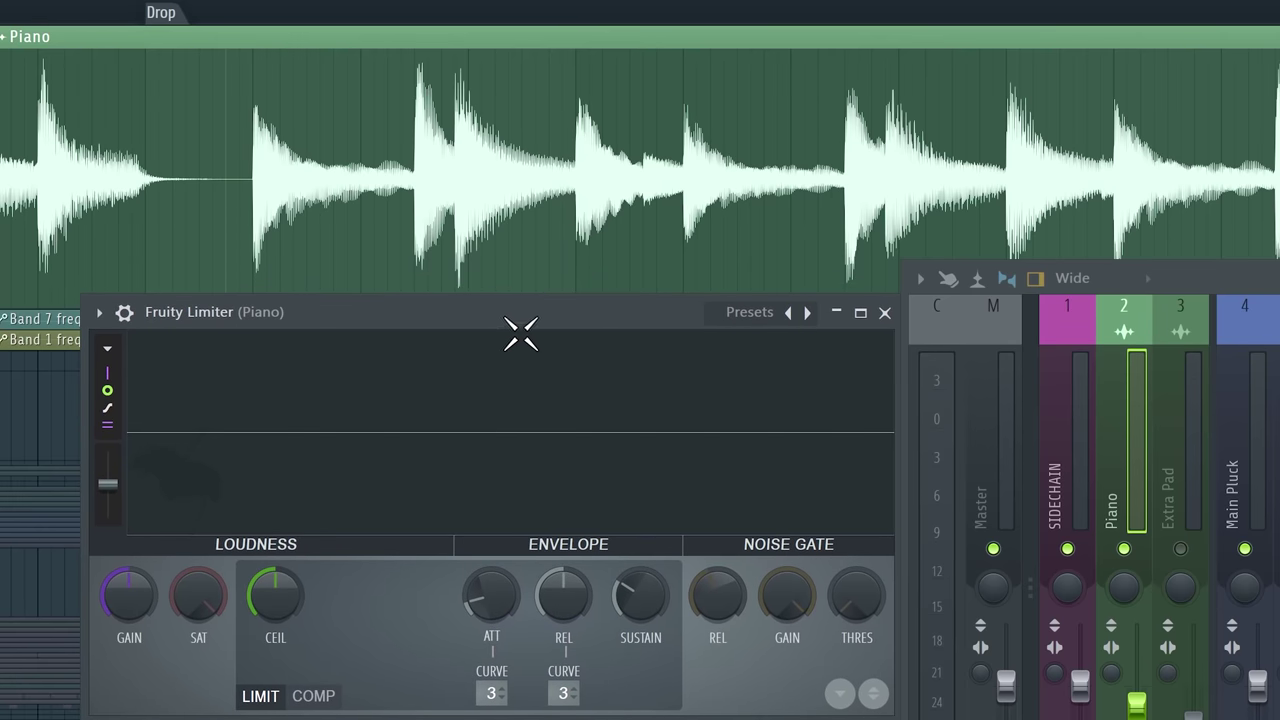
click(316, 698)
drag(275, 625, 276, 700)
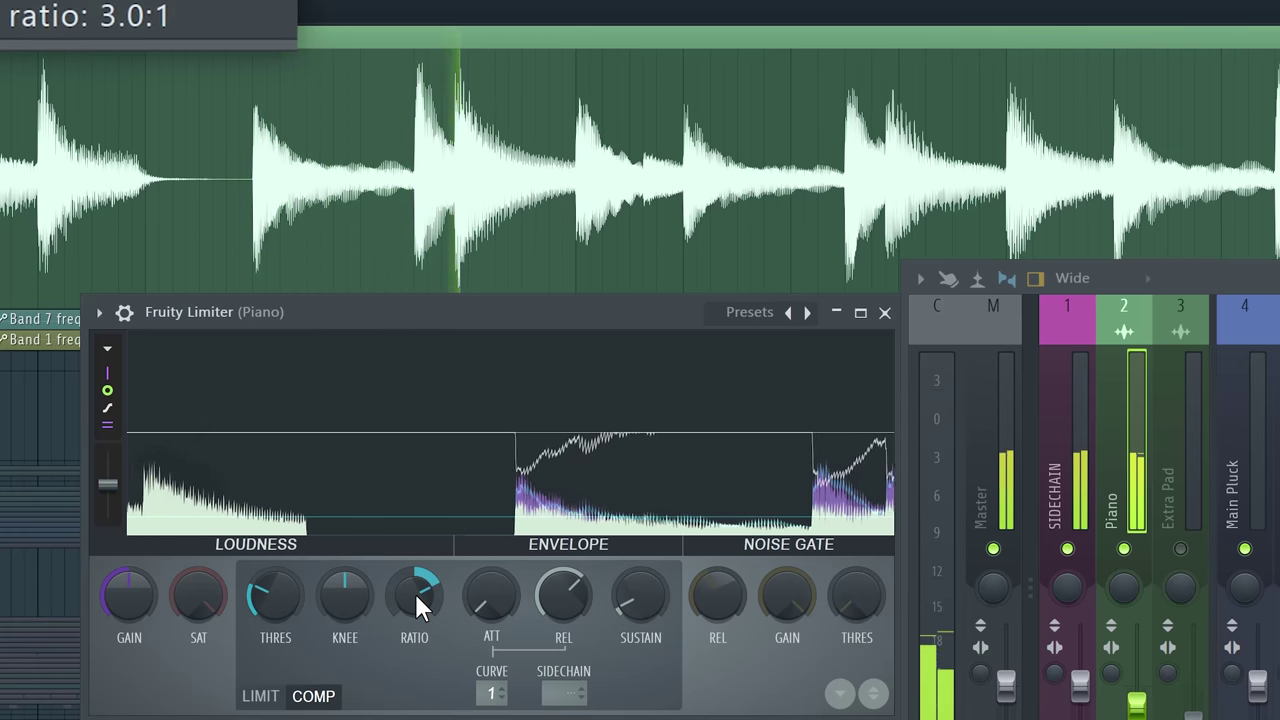
scroll(414, 591, down, 5)
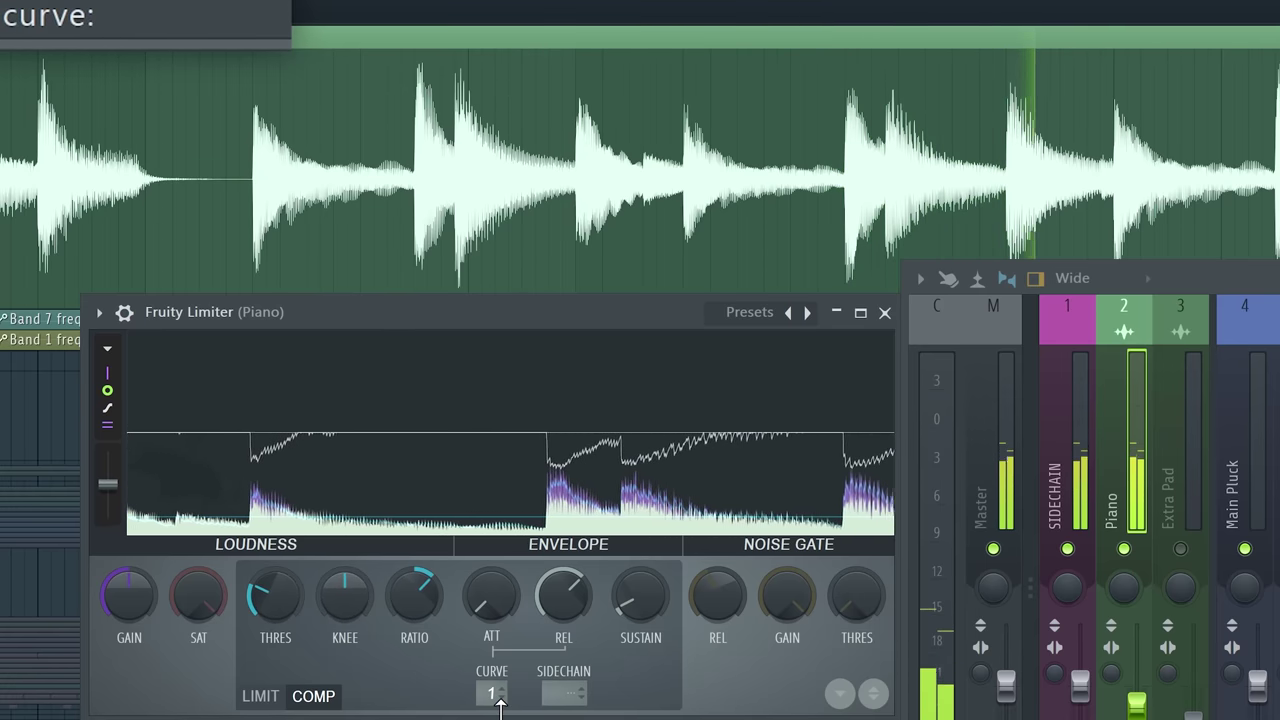
key(space)
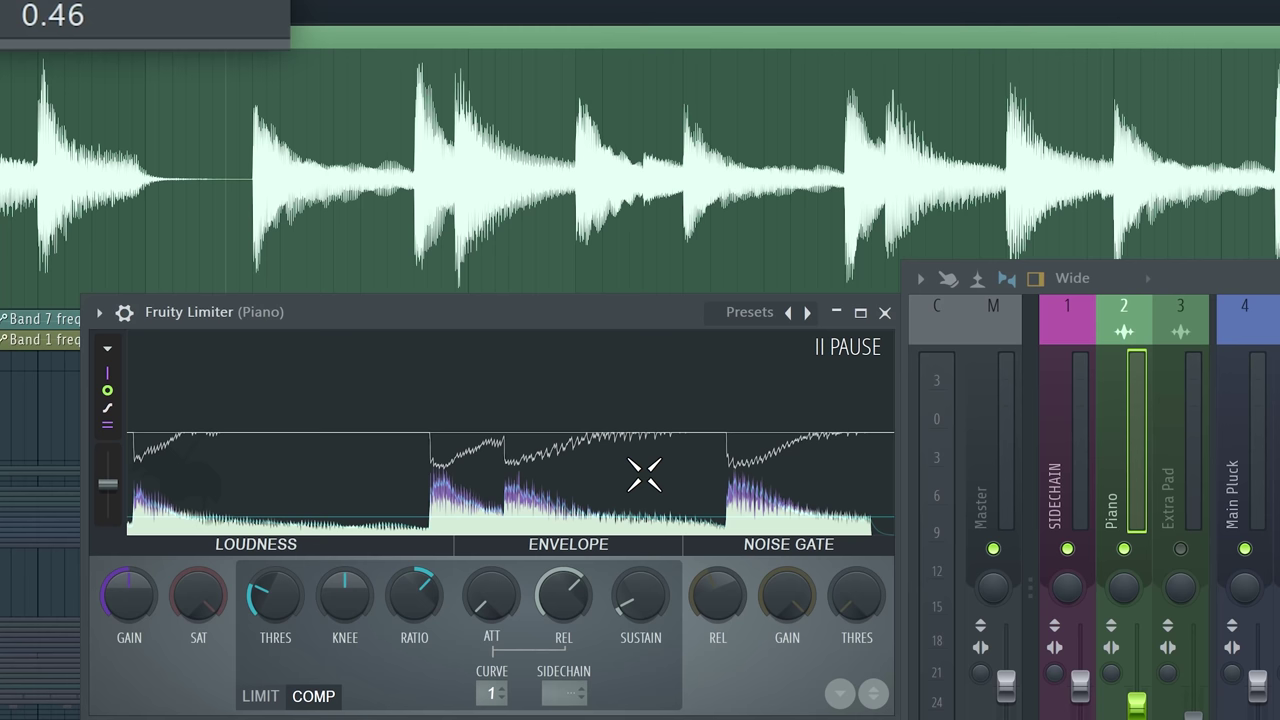
key(space)
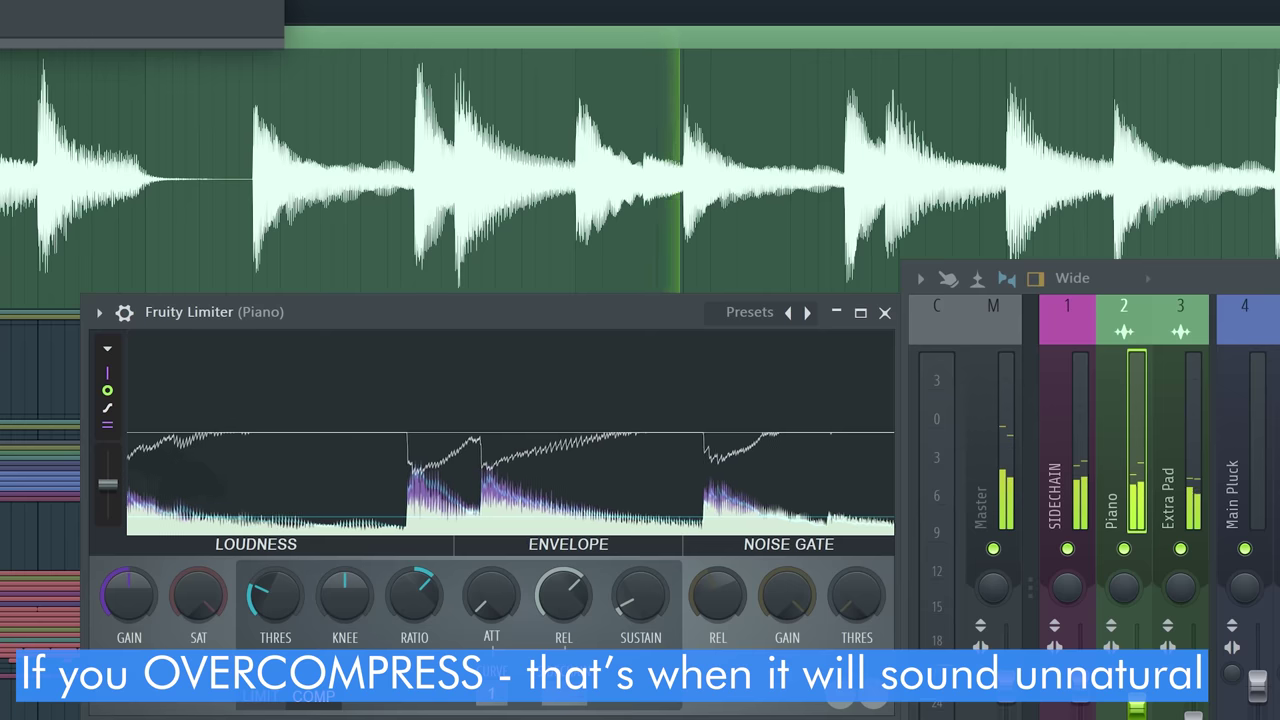
key(space)
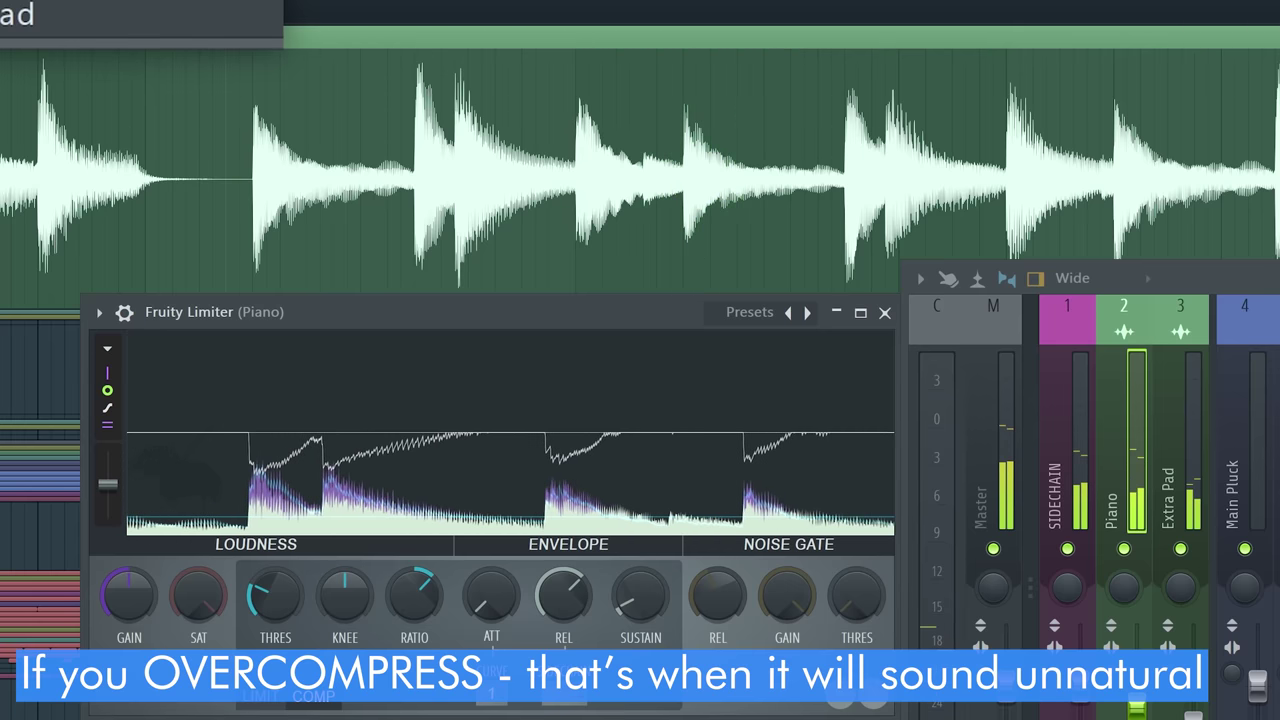
click(647, 390)
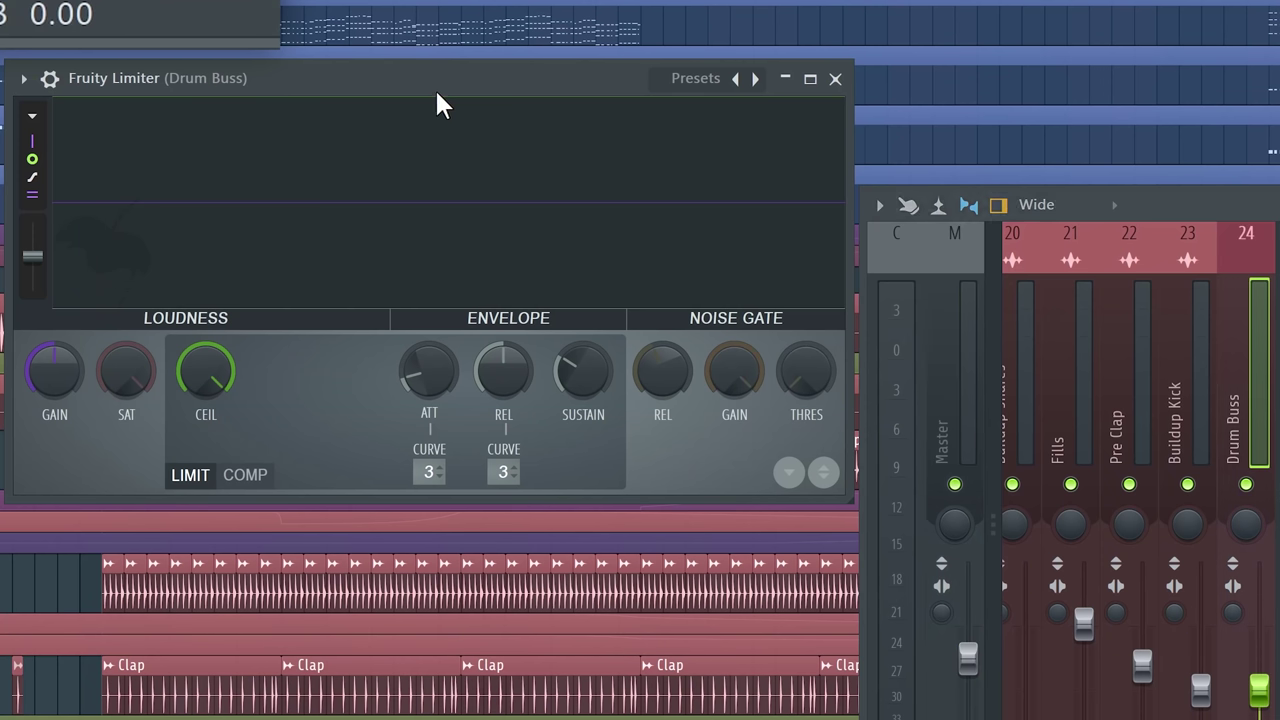
Put the Drum Buss limiter in COMP mode, set threshold -3.8 dB and raise the ratio above 1:1.
click(266, 477)
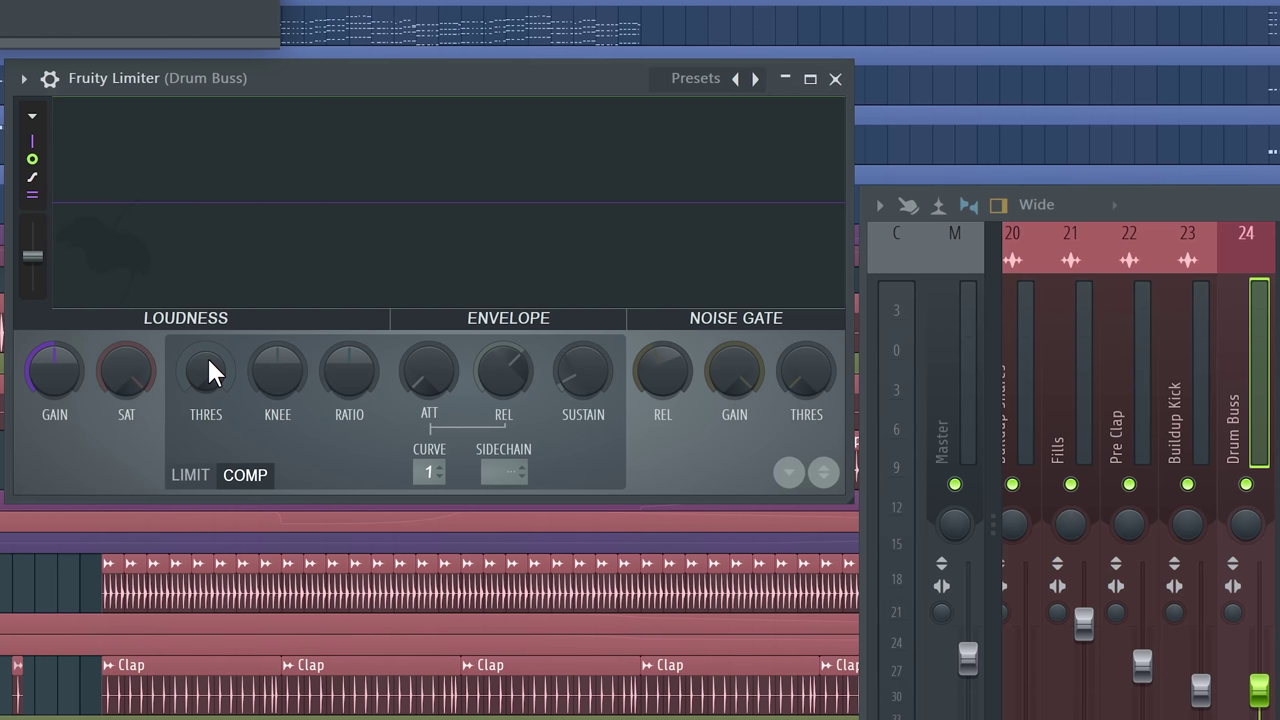
key(space)
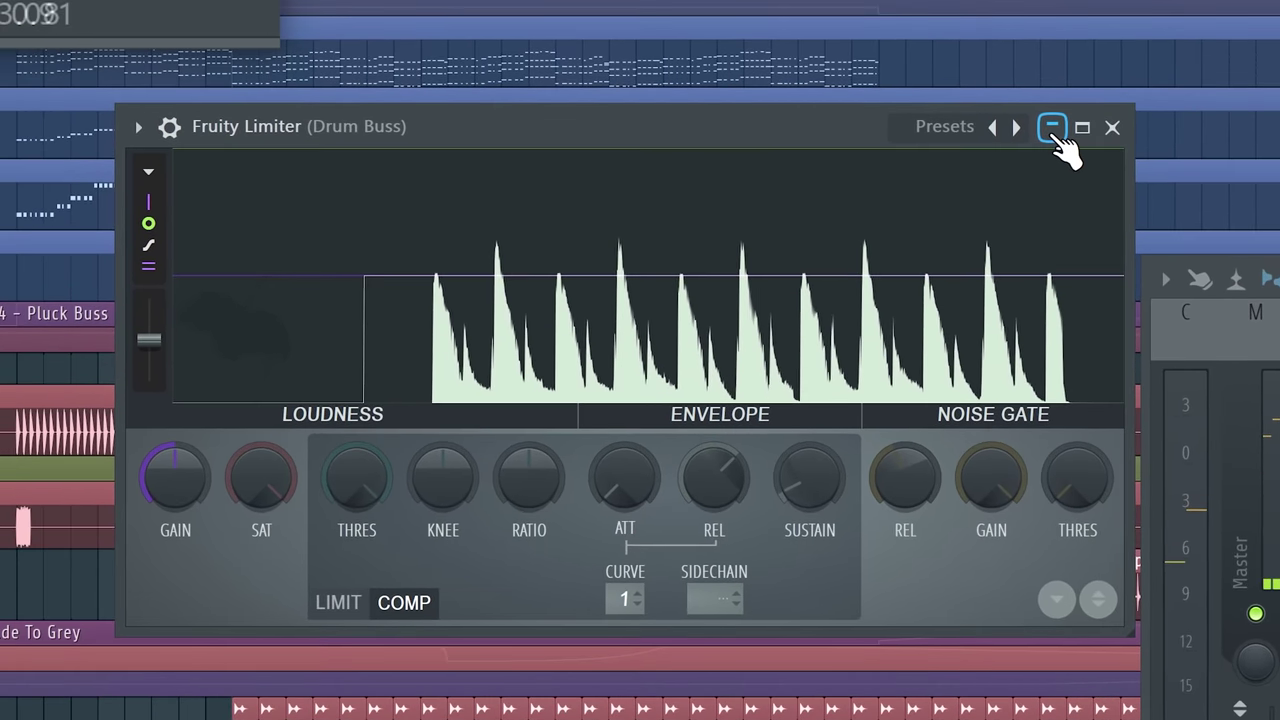
mouse_move(548, 271)
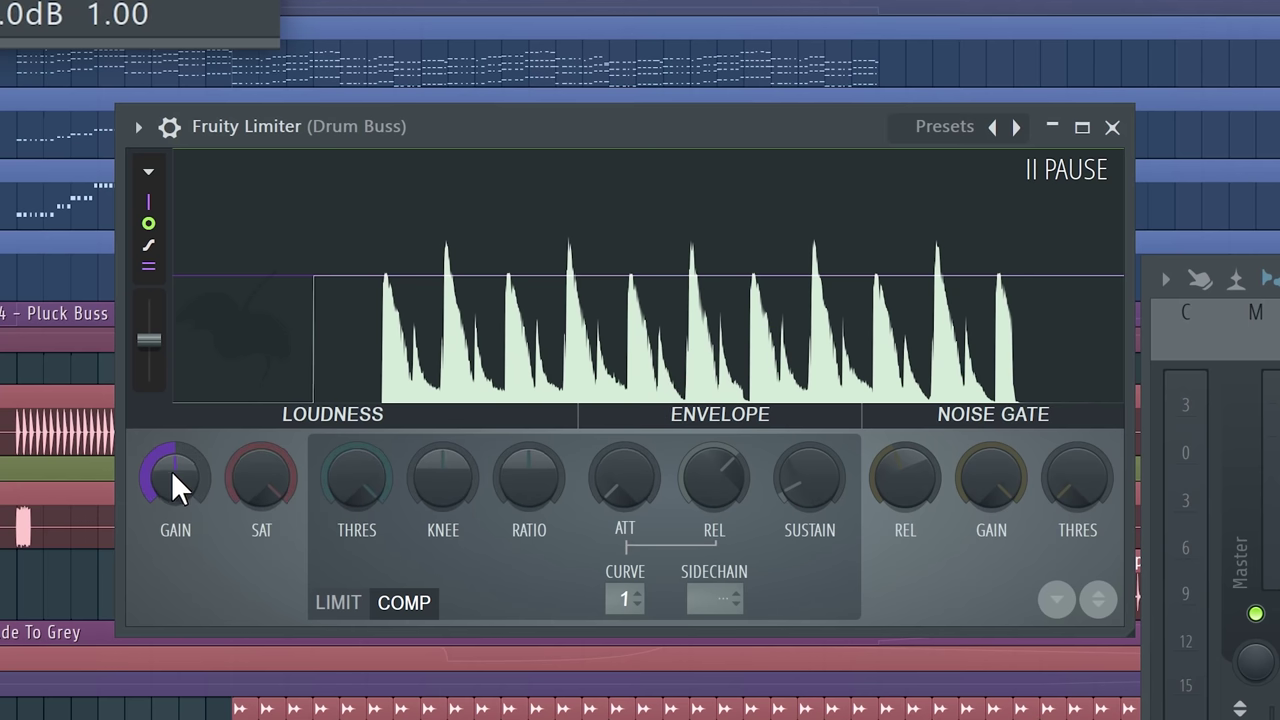
drag(349, 463, 349, 485)
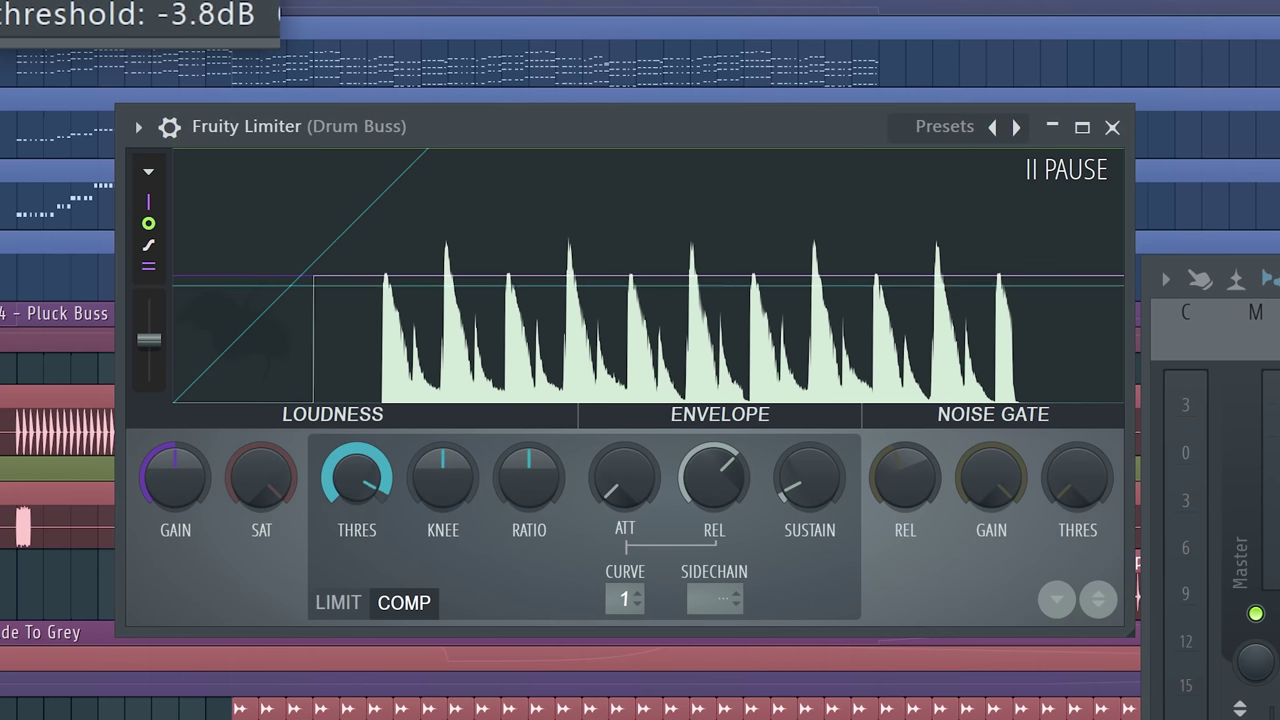
drag(529, 476, 529, 430)
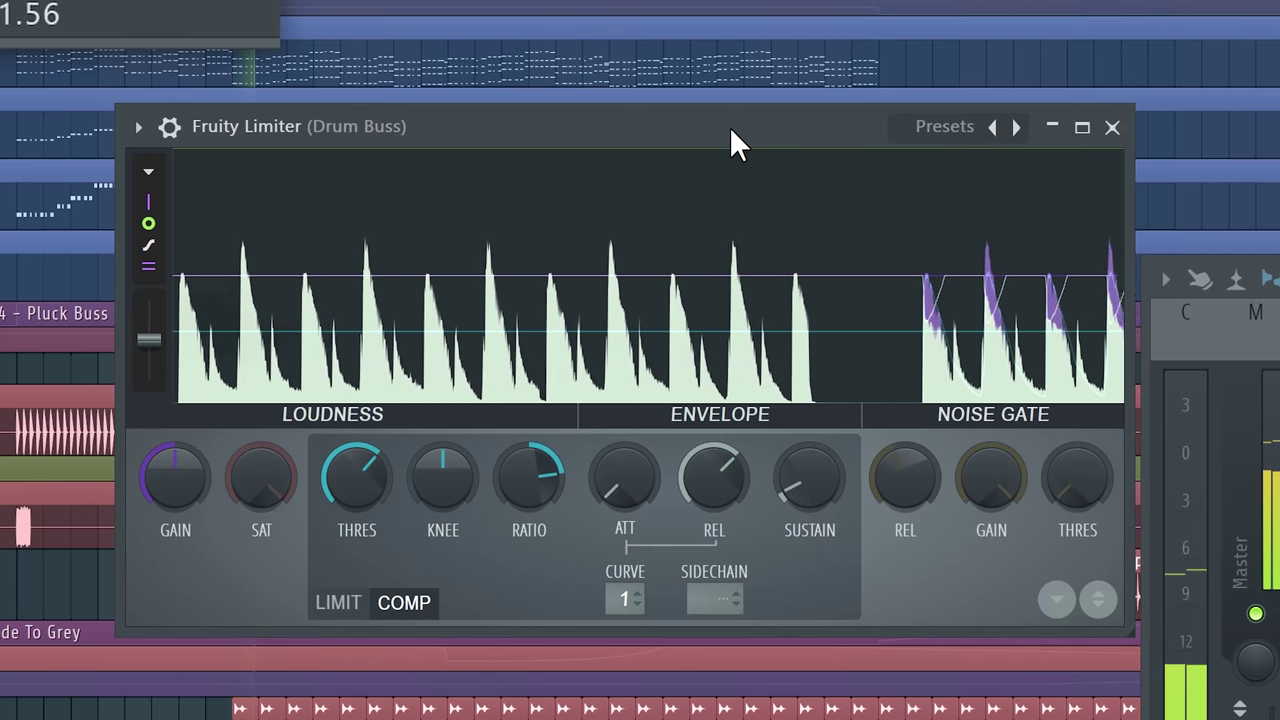
Lower the Drum Buss threshold to -17.6 dB, trim the ratio, and boost gain to about 2.41.
mouse_move(716, 318)
drag(358, 476, 358, 535)
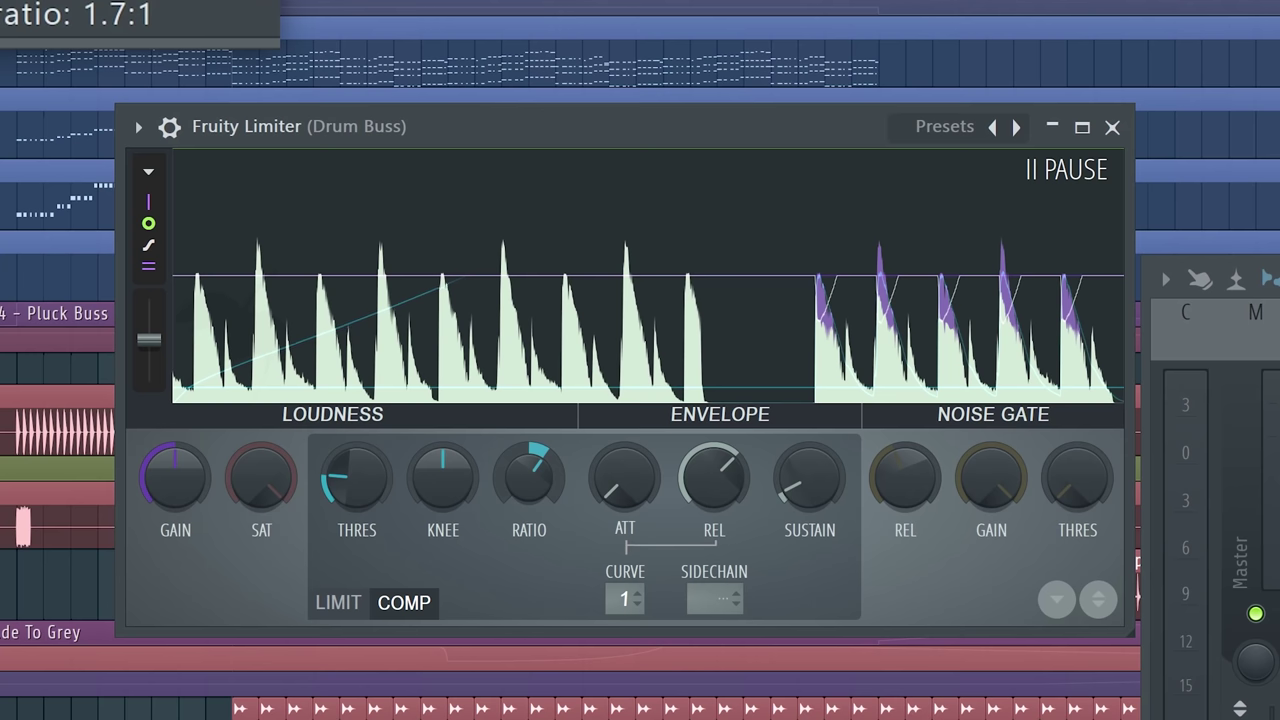
drag(521, 473, 520, 454)
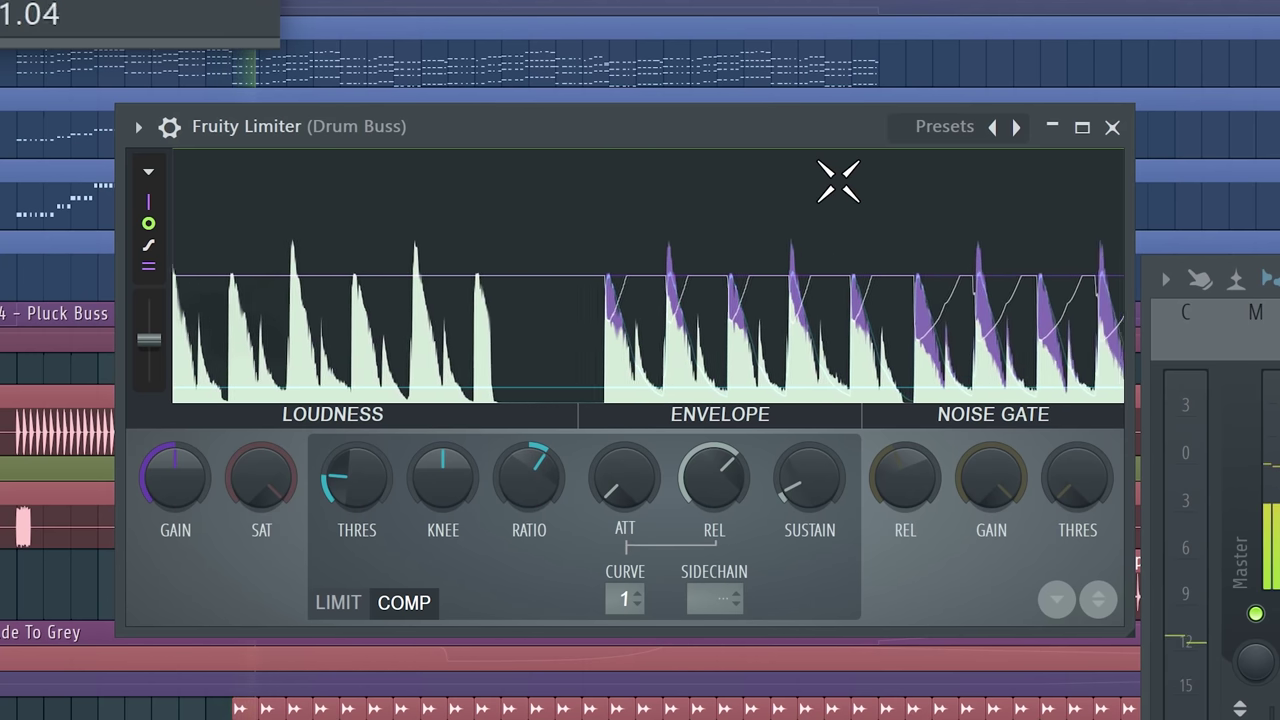
drag(171, 491, 171, 454)
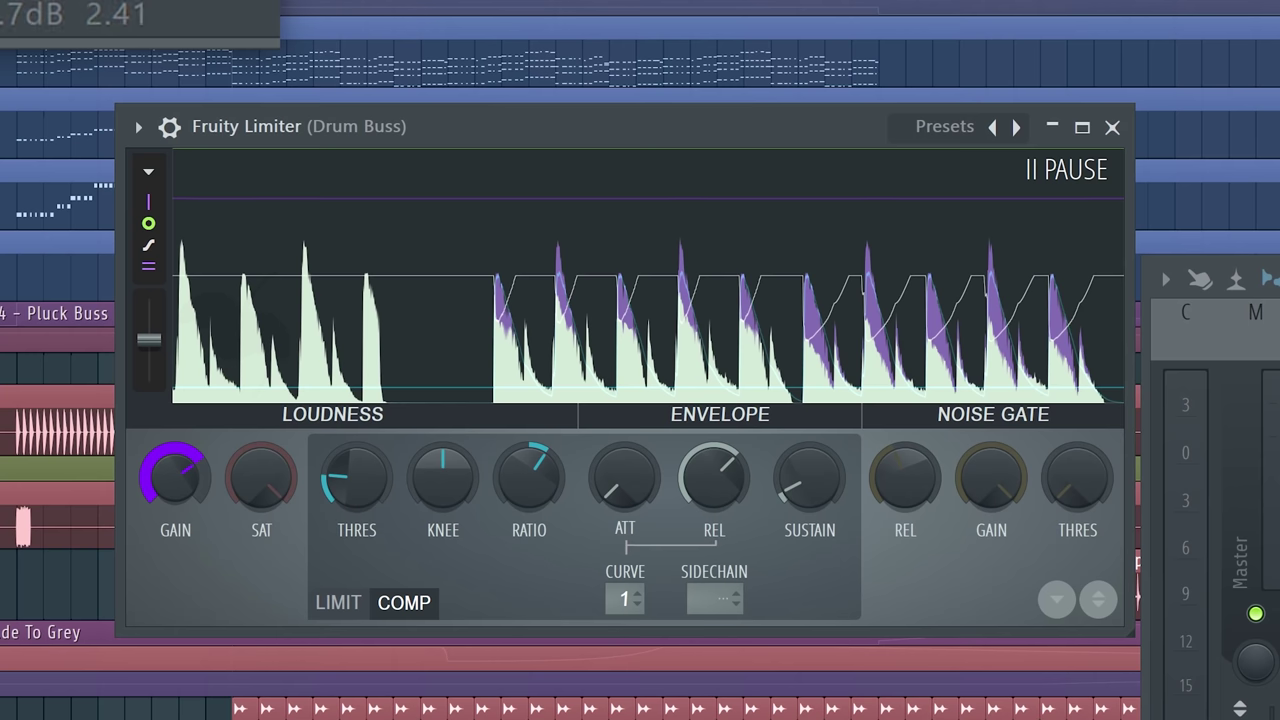
key(F9)
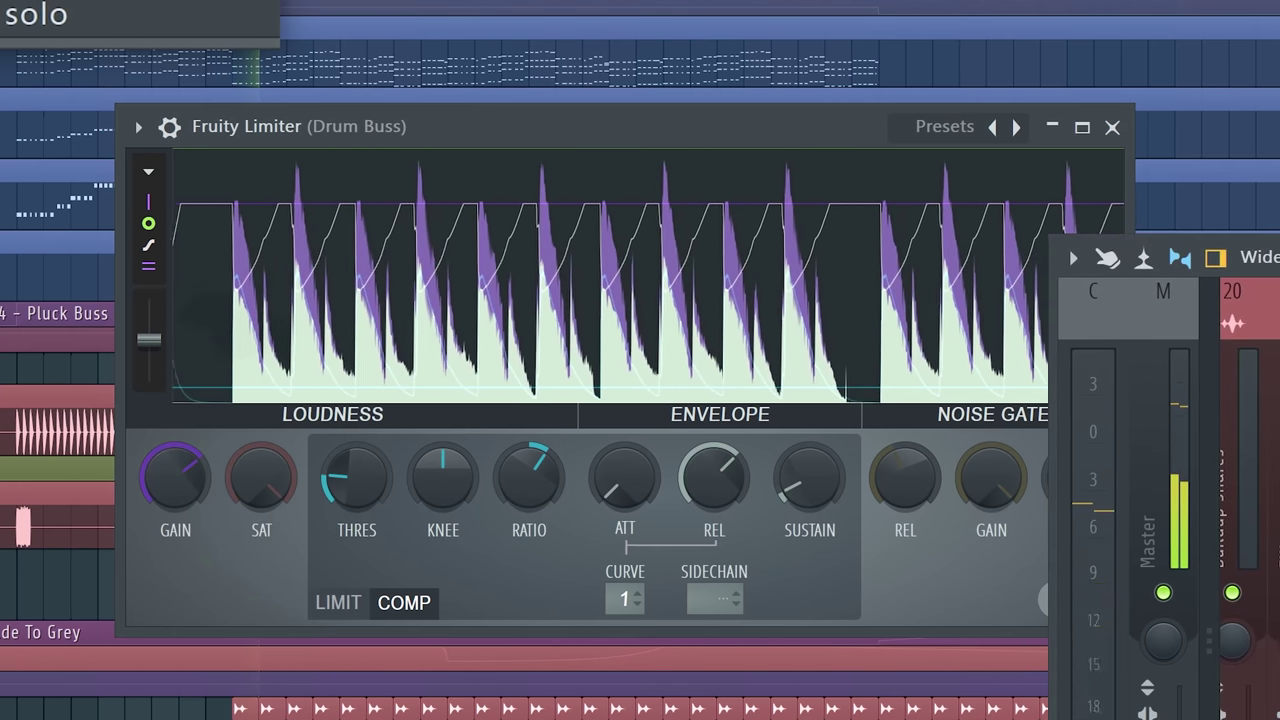
scroll(610, 276, up, 3)
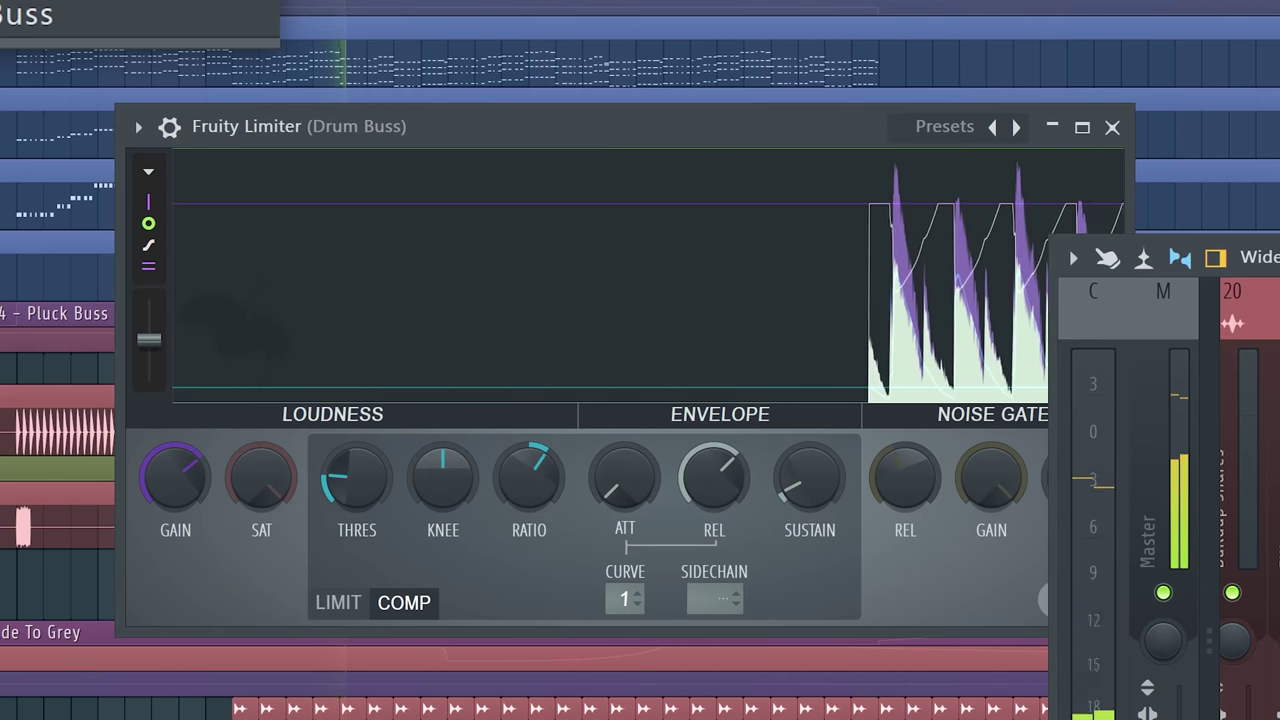
Move the mixer aside and play the Drum Buss twice to audition the compression.
click(835, 172)
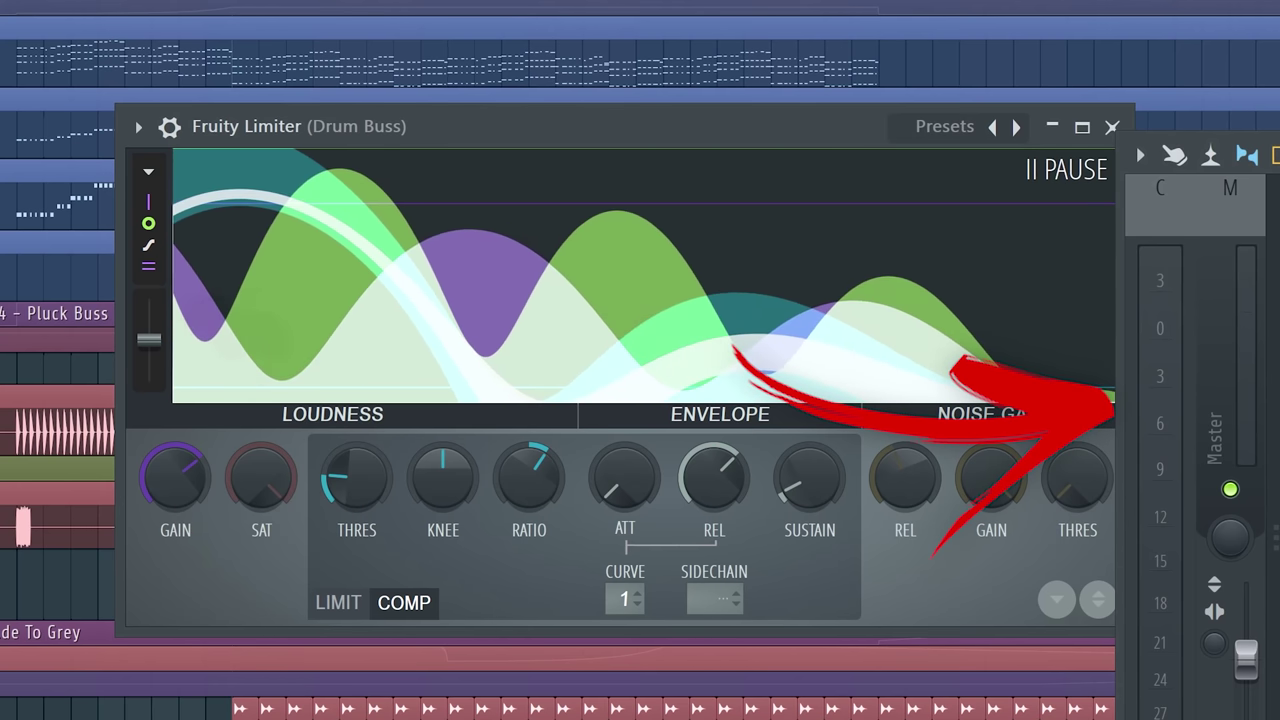
key(space)
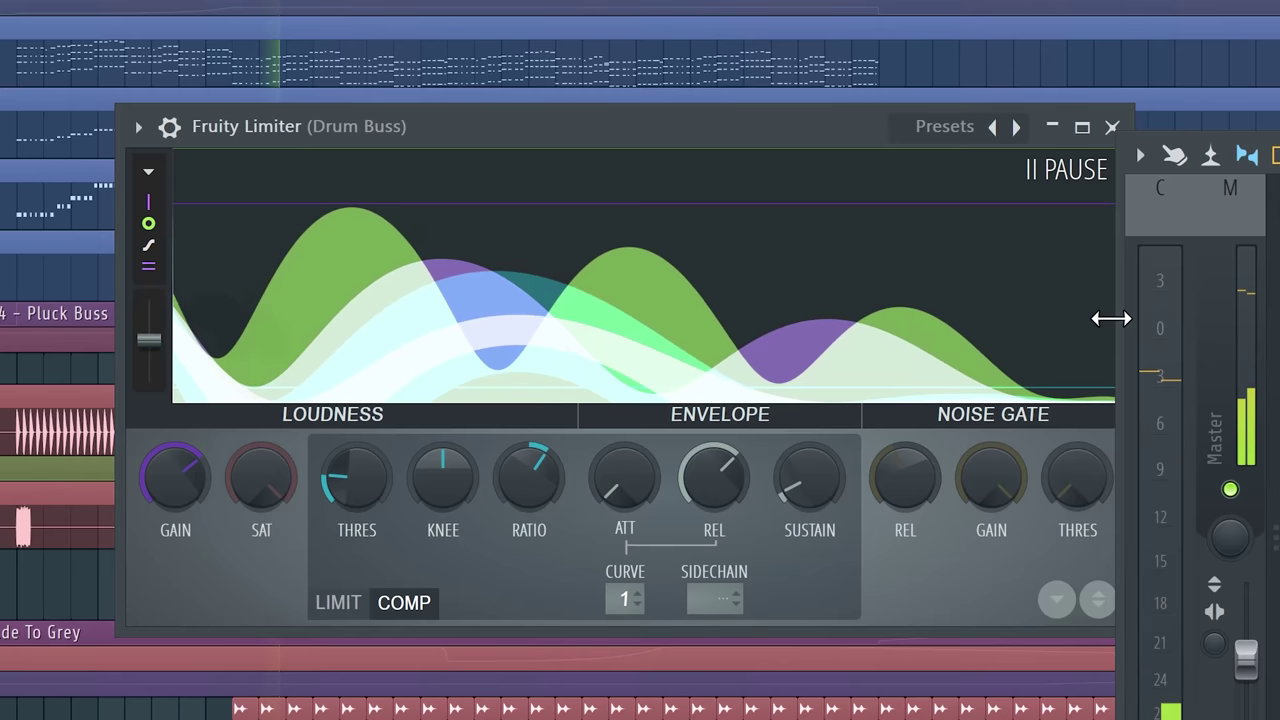
key(space)
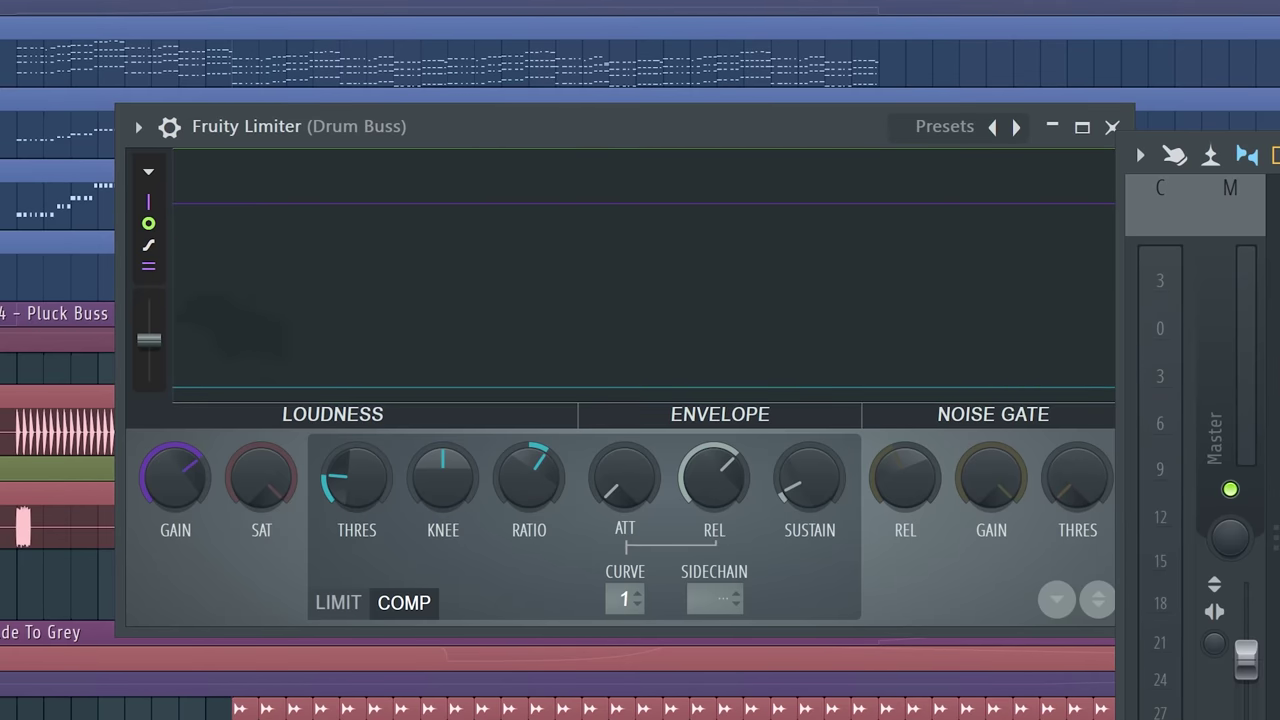
key(space)
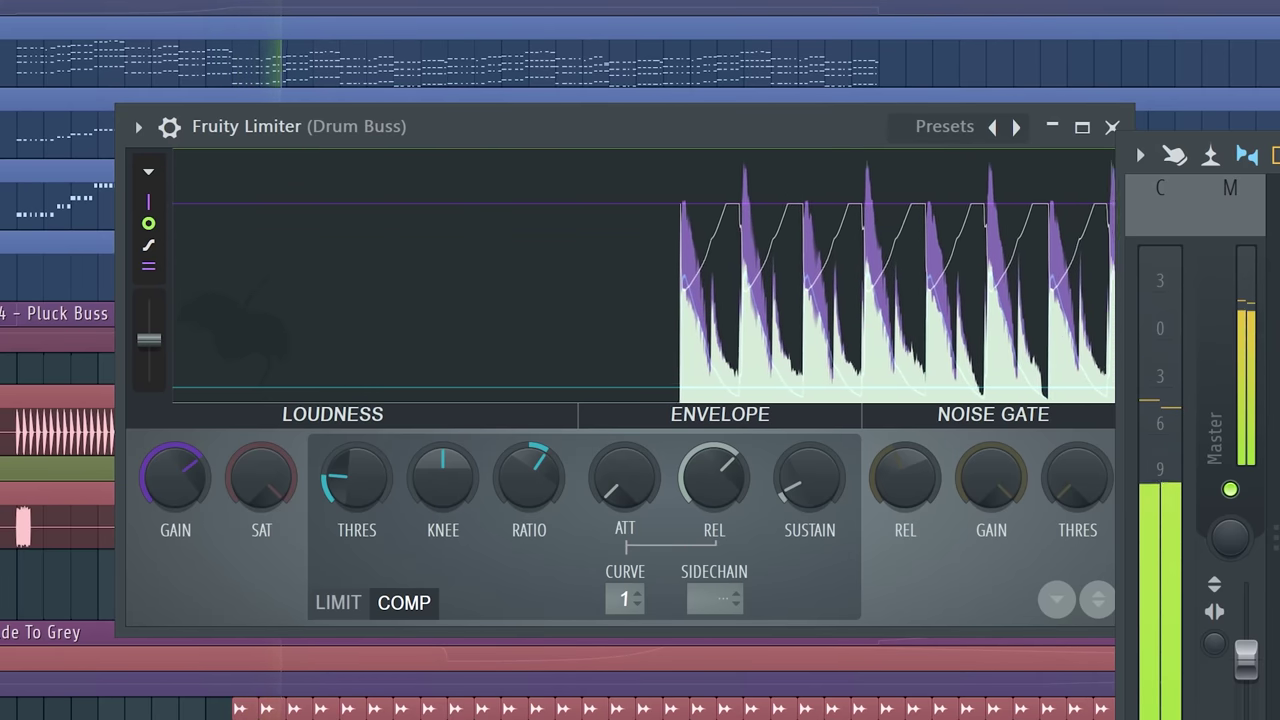
key(space)
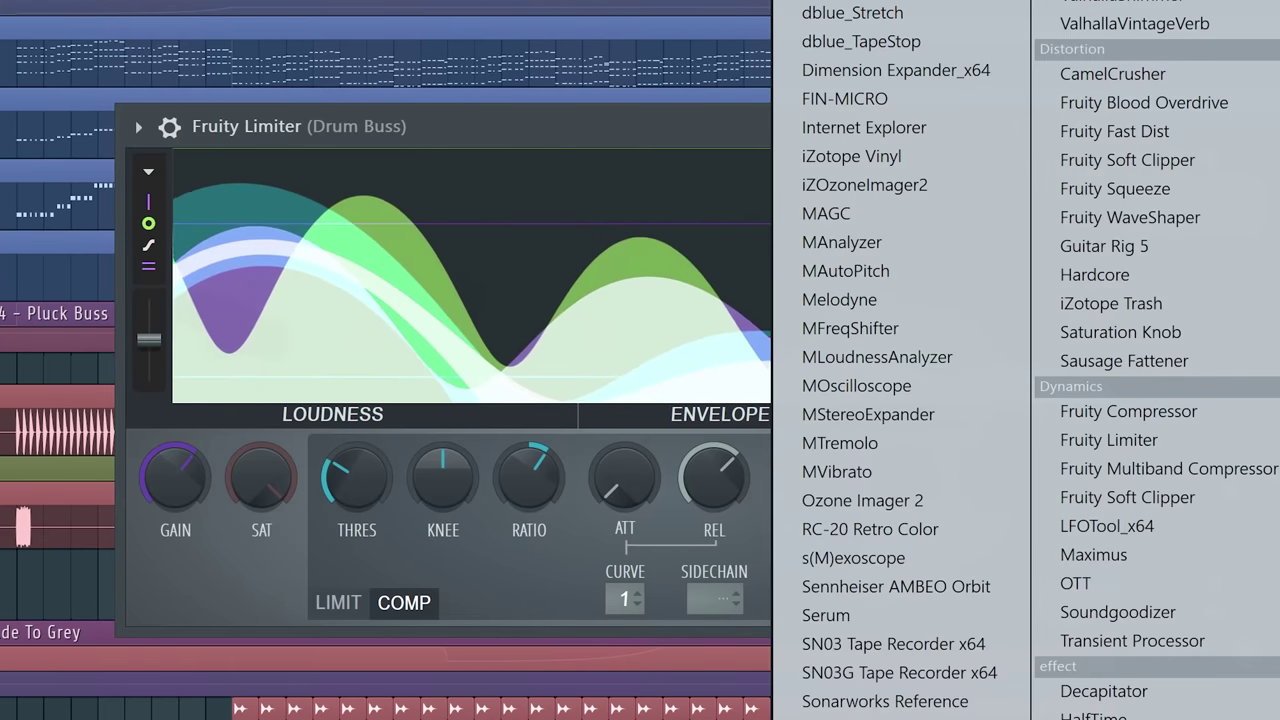
Load Fruity Compressor on the Drum Buss: threshold -31.9 dB, ratio 3.0:1, attack 24.3 ms.
click(1201, 408)
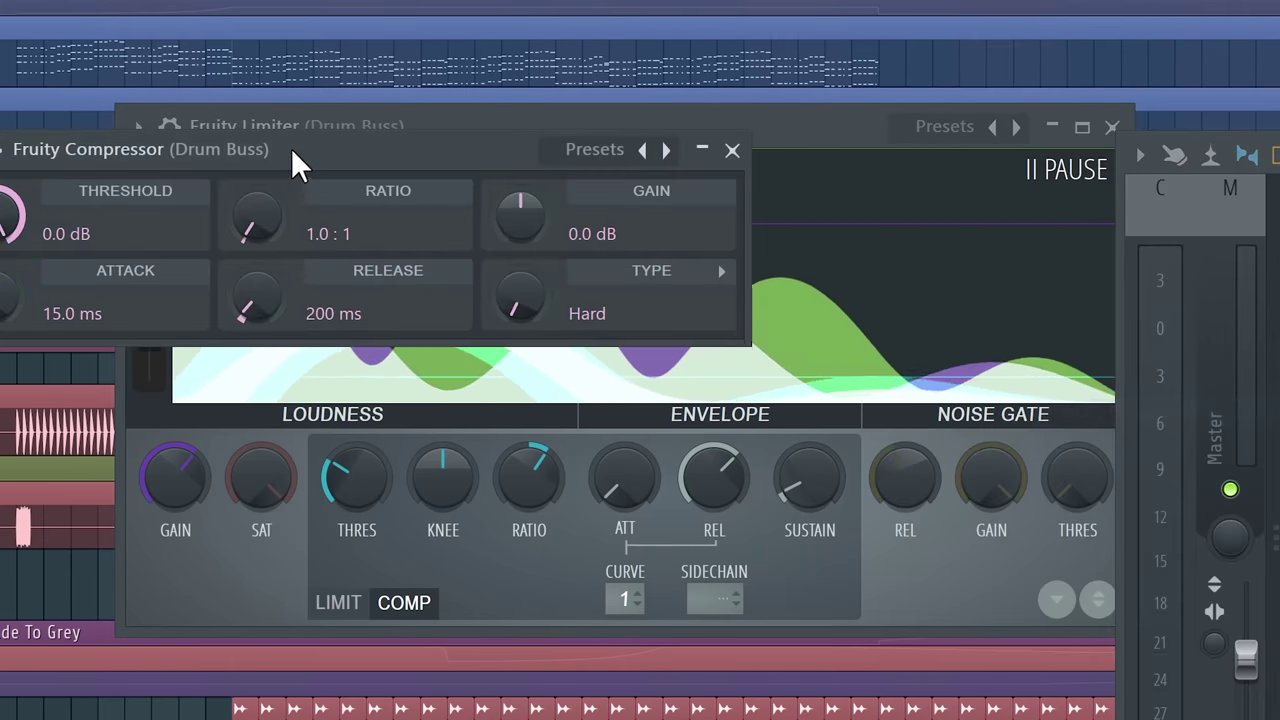
drag(291, 163, 624, 218)
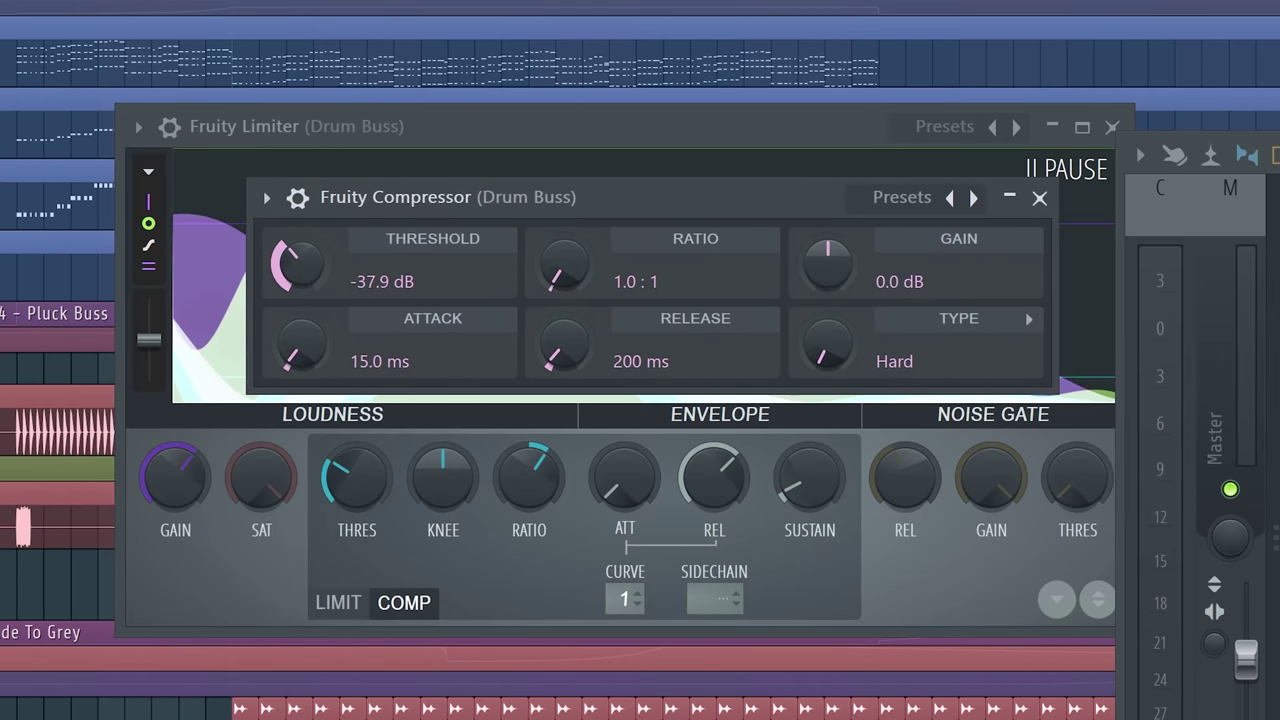
drag(318, 281, 318, 285)
drag(563, 266, 731, 277)
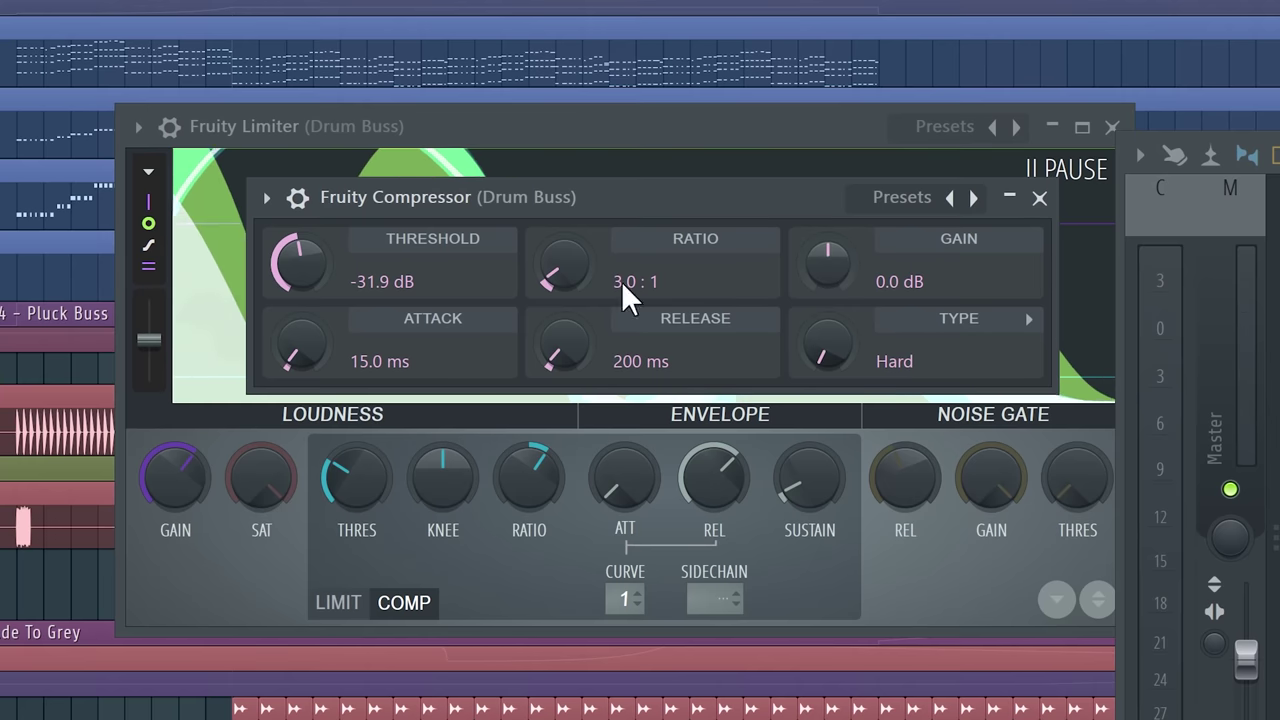
drag(300, 350, 298, 346)
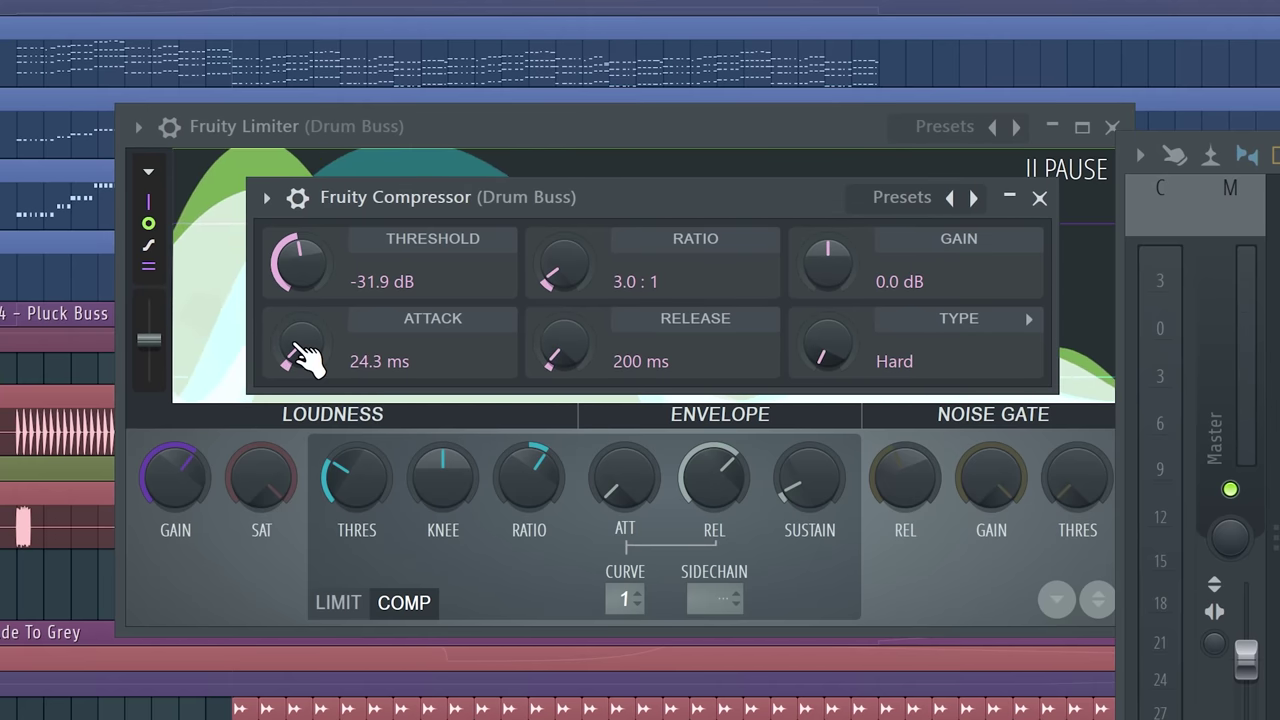
drag(509, 209, 465, 517)
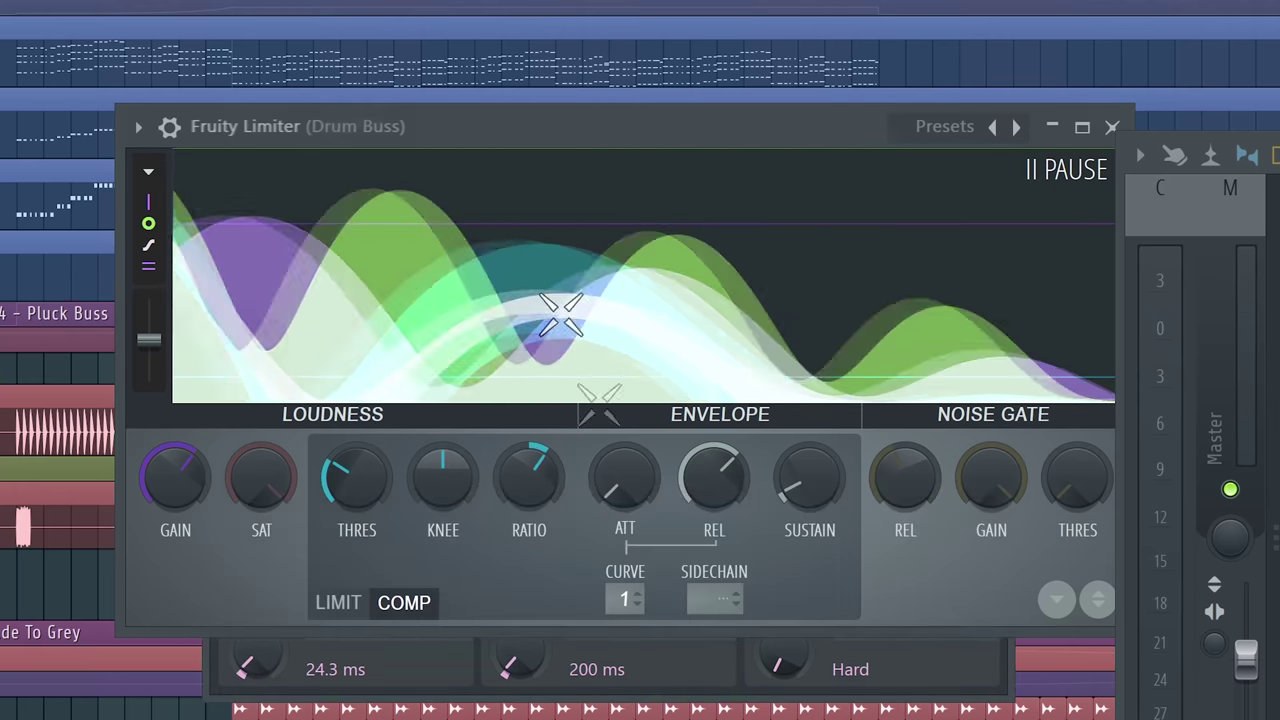
click(962, 678)
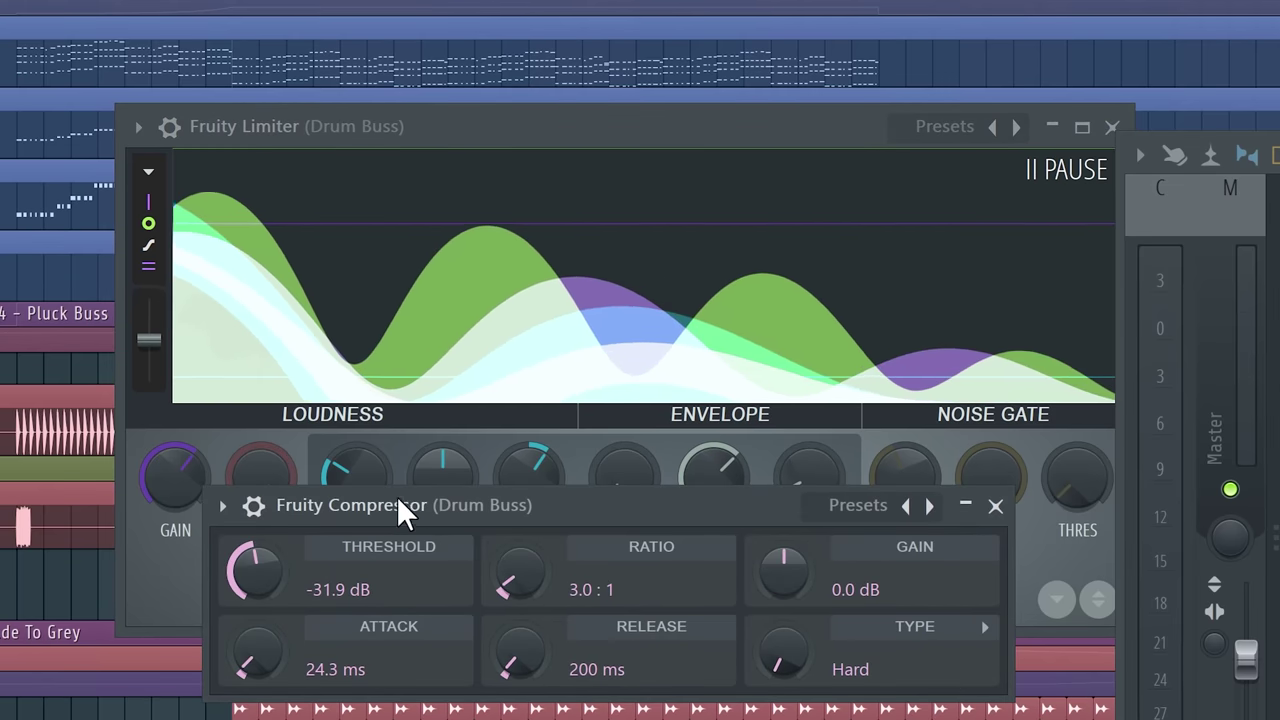
Close the Fruity Compressor window to make room for the Master track limiter.
click(996, 507)
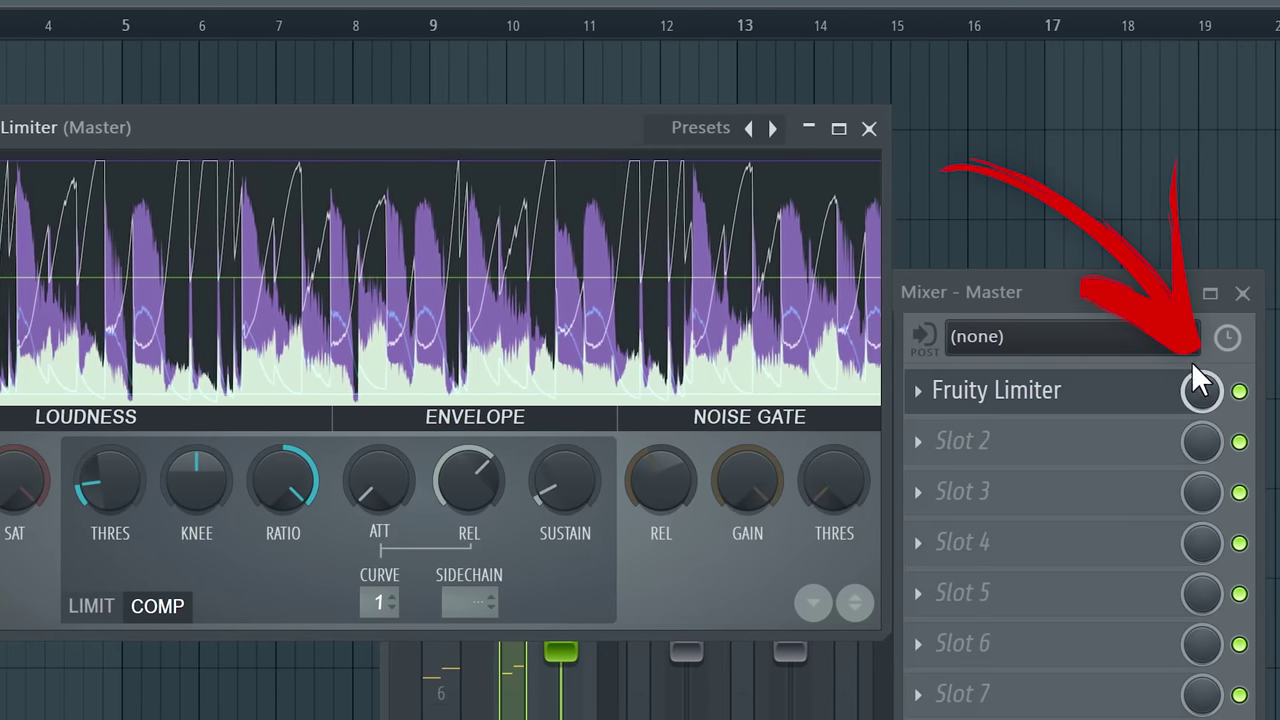
Turn the Master Fruity Limiter's mix knob down from full to blend in the dry signal.
drag(1200, 389, 1200, 458)
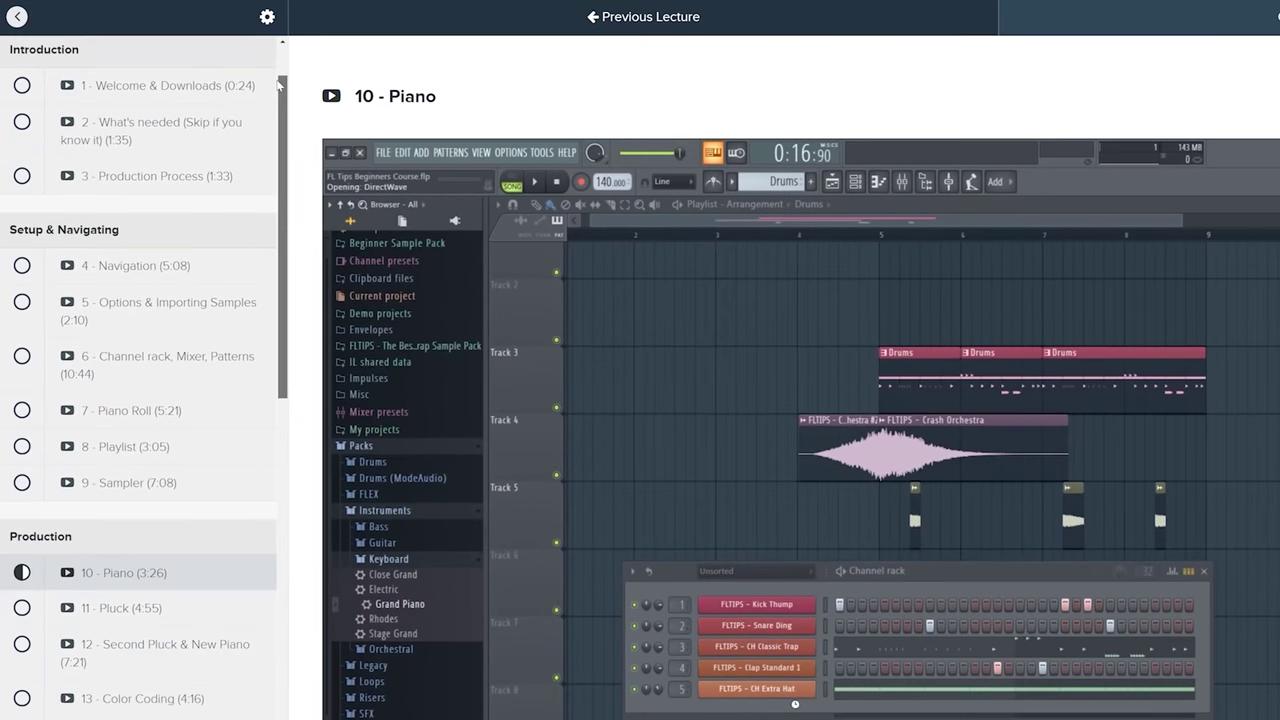
Scroll the lecture sidebar down to the Vocal Mixing lectures and Mastering section.
scroll(255, 358, down, 10)
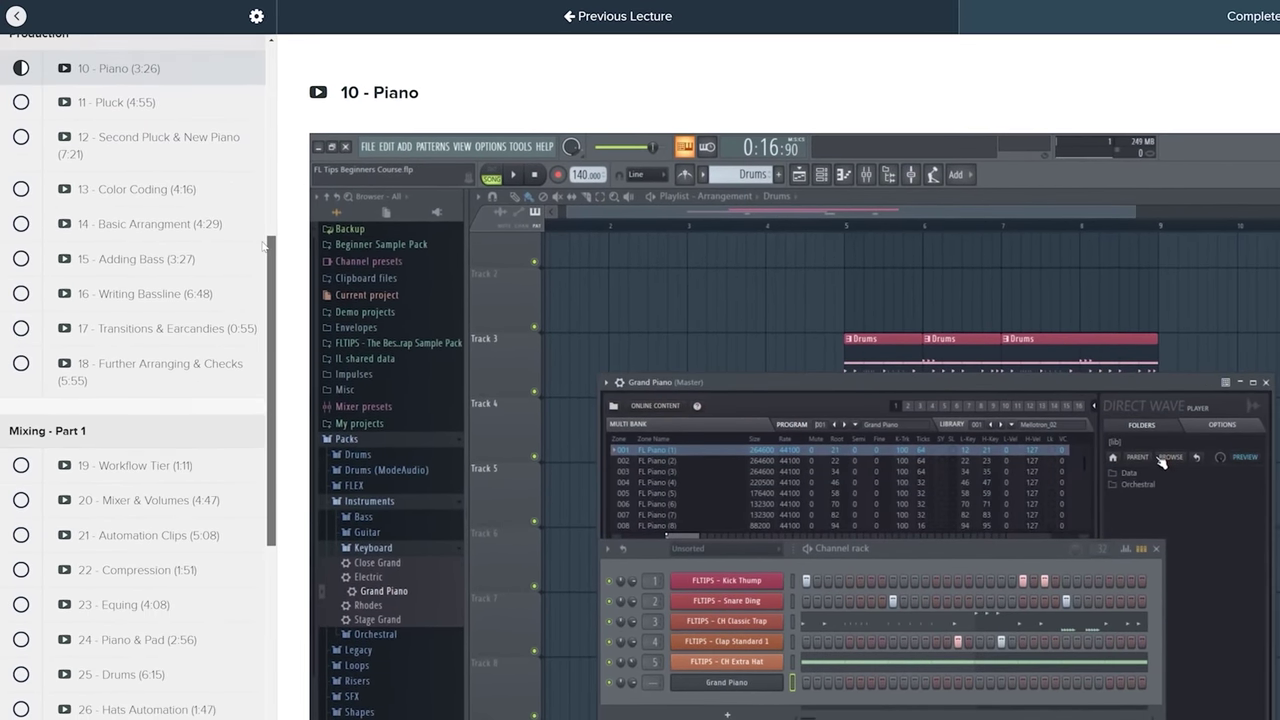
scroll(255, 358, down, 10)
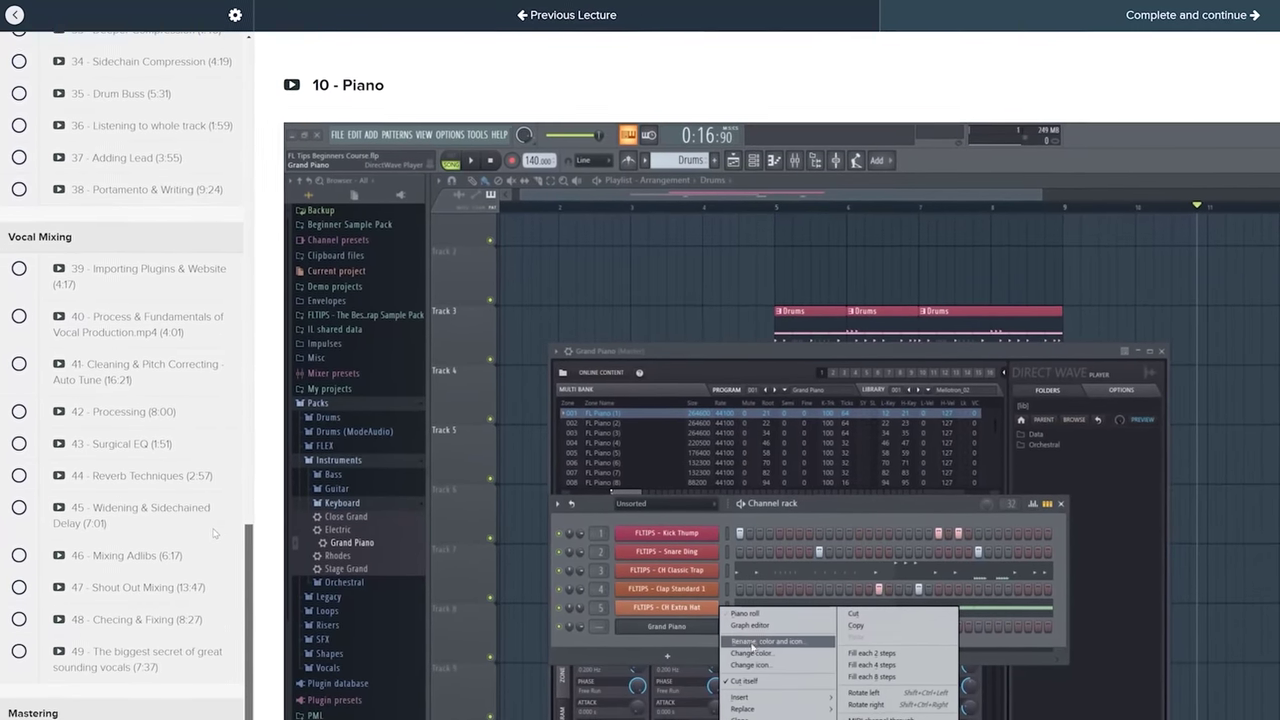